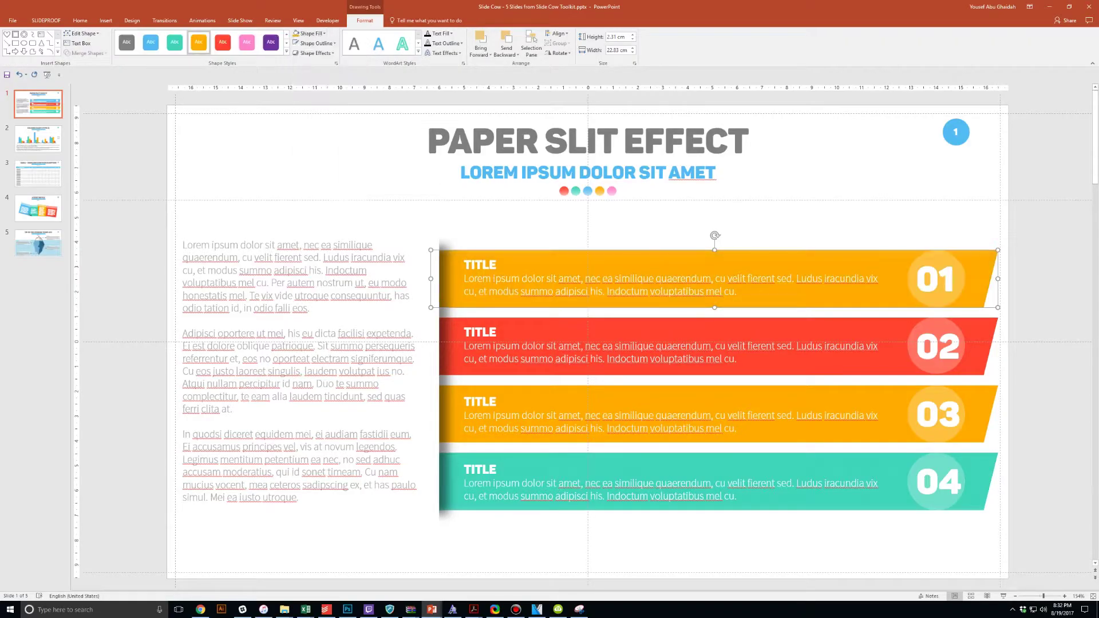
Step: Edit the placeholder text on the paper slit slide, then enter "Type wherever you'd like" on the sticky notes slide
{"action": "type", "text": "CHANGE OF TI"}
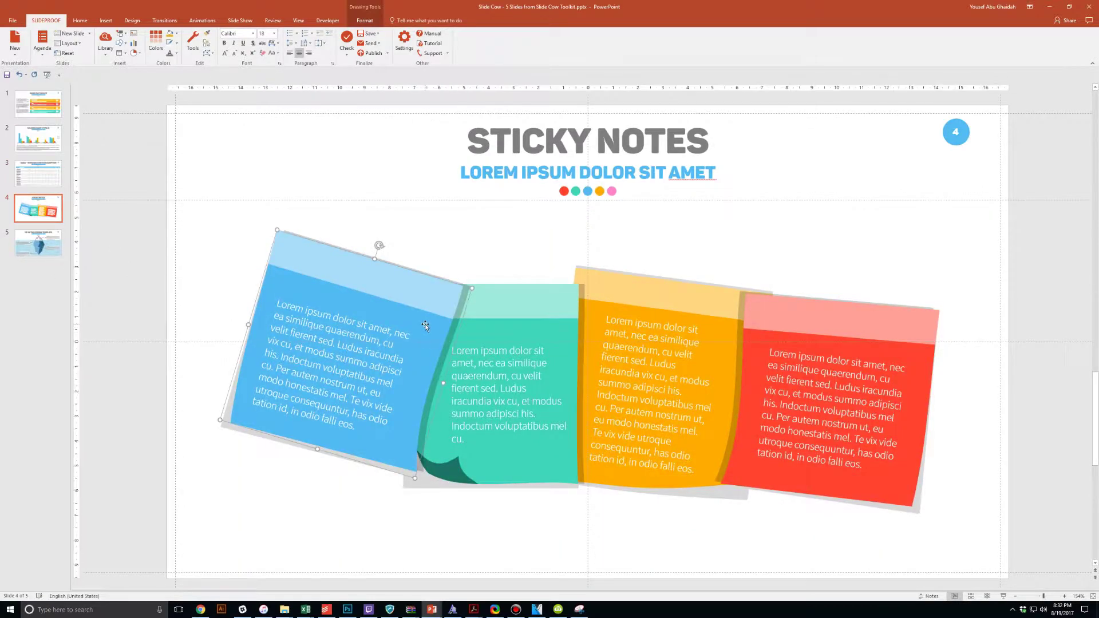
{"action": "type", "text": "Type wherever you'd like"}
Step: Apply new theme fill colors to the first two sticky notes on slide 4
{"action": "left_click", "coordinate": [319, 315]}
{"action": "left_click", "coordinate": [364, 20]}
{"action": "left_click", "coordinate": [324, 33]}
{"action": "left_click", "coordinate": [340, 52]}
{"action": "left_click", "coordinate": [504, 330]}
{"action": "left_click", "coordinate": [323, 33]}
{"action": "left_click", "coordinate": [351, 81]}
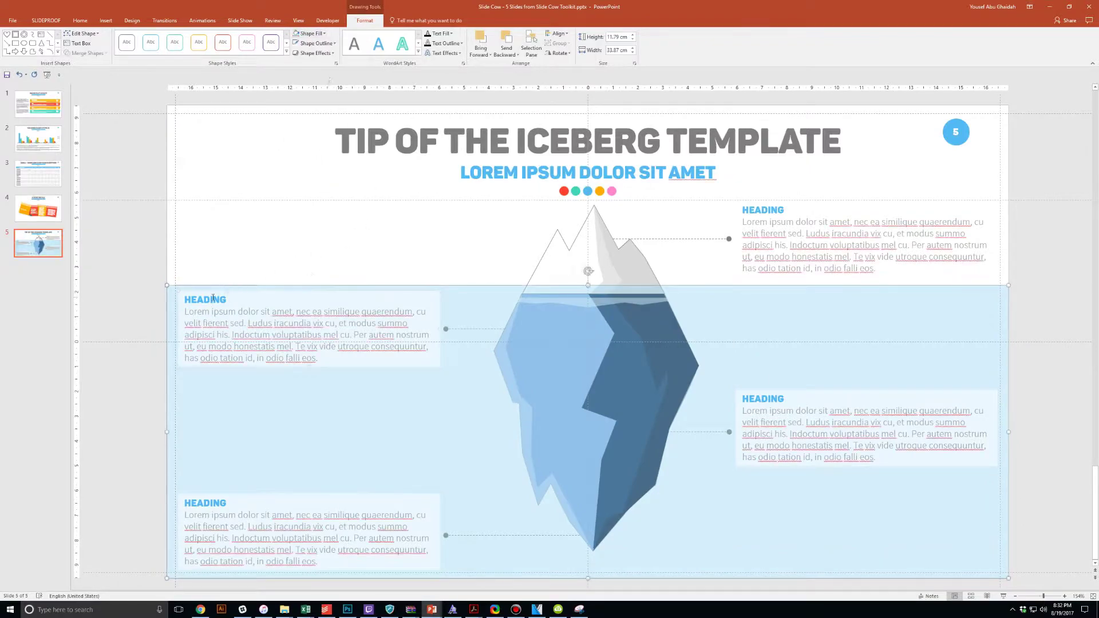
Step: Replace the iceberg slide's upper-left heading with "CHANGE HEADING HERE" and its upper-right heading with "OR HERE"
{"action": "double_click", "coordinate": [205, 299]}
{"action": "type", "text": "CHANGE HEADING HERE"}
{"action": "double_click", "coordinate": [762, 210]}
{"action": "type", "text": "OR HERE"}
{"action": "triple_click", "coordinate": [239, 545]}
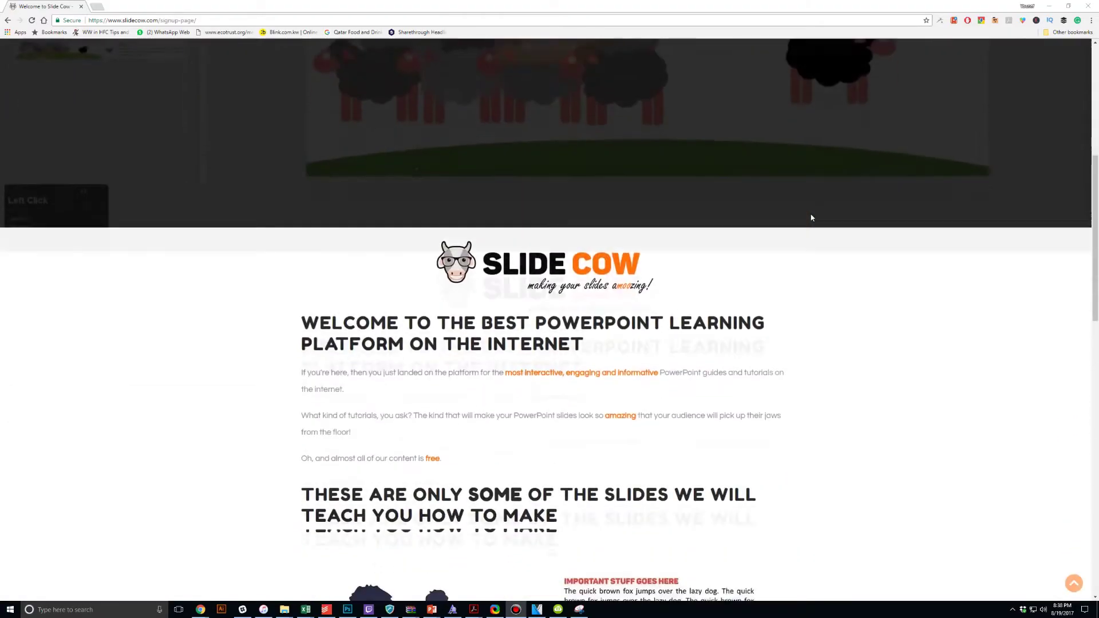
Step: Switch to the browser and look through the Slide Cow signup page
{"action": "scroll", "coordinate": [811, 217], "scroll_direction": "down", "scroll_amount": 20}
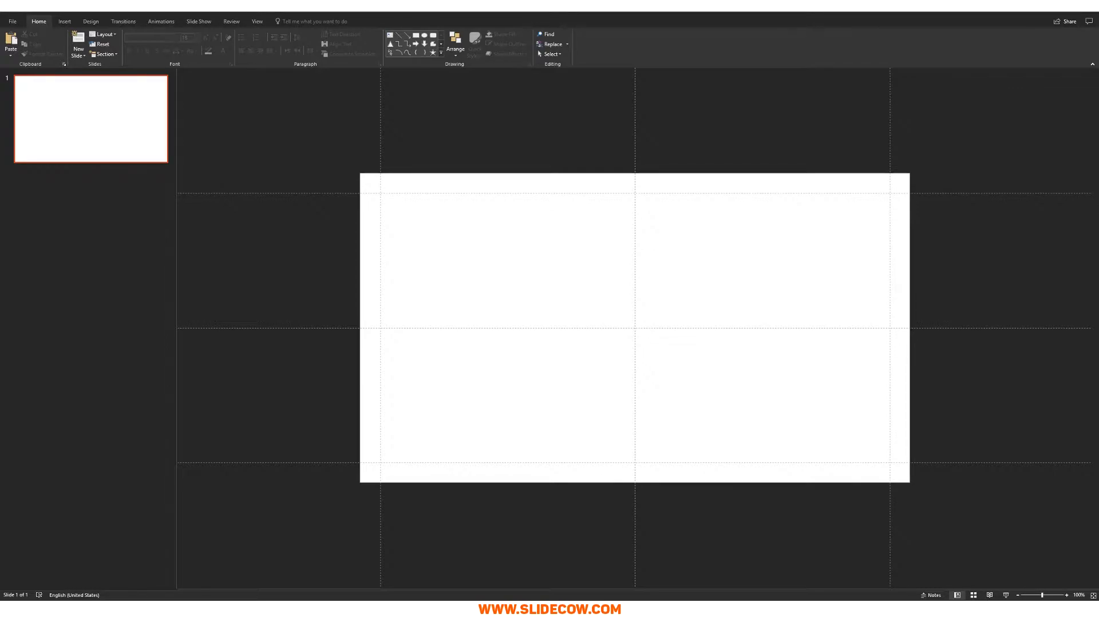
{"action": "right_click", "coordinate": [685, 284]}
{"action": "key", "text": "Escape"}
{"action": "right_click", "coordinate": [665, 270]}
{"action": "right_click", "coordinate": [628, 258]}
{"action": "right_click", "coordinate": [554, 255]}
{"action": "right_click", "coordinate": [478, 282]}
{"action": "left_click_drag", "start_coordinate": [728, 339], "coordinate": [549, 423]}
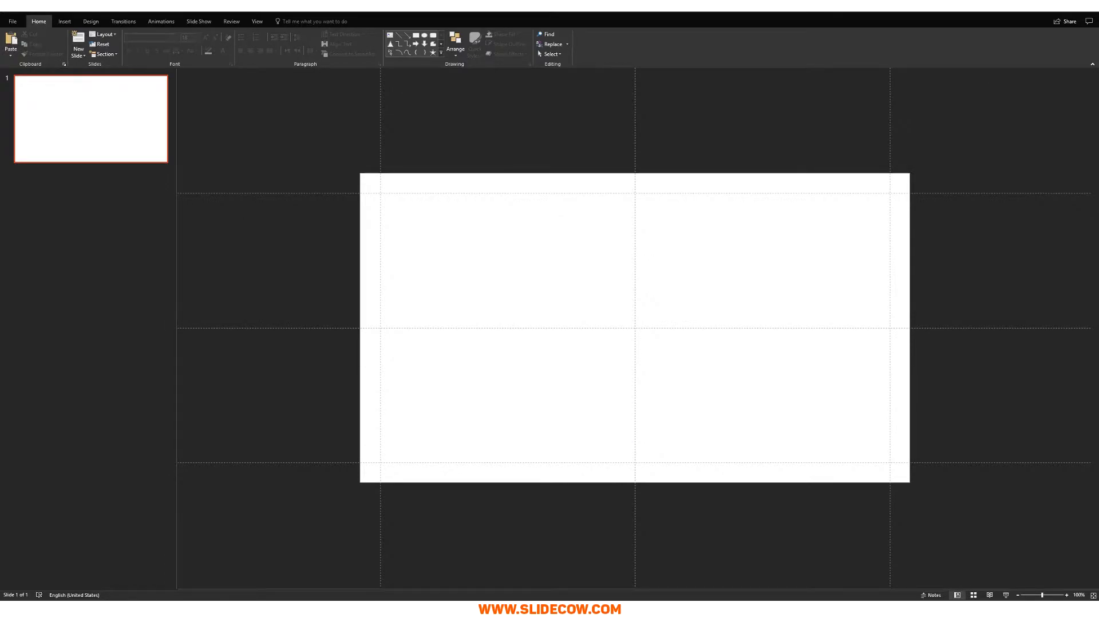
Step: Draw an isosceles triangle about 13.7 cm high and 15.9 cm wide, centred on the slide's vertical guide
{"action": "left_click", "coordinate": [65, 22]}
{"action": "left_click", "coordinate": [147, 42]}
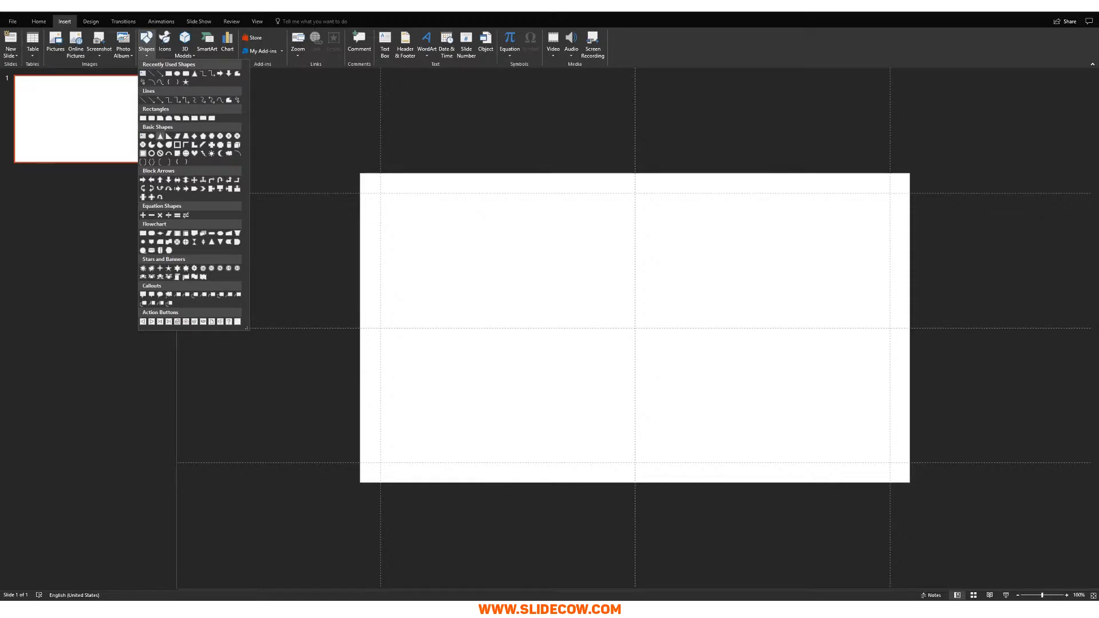
{"action": "left_click", "coordinate": [160, 136]}
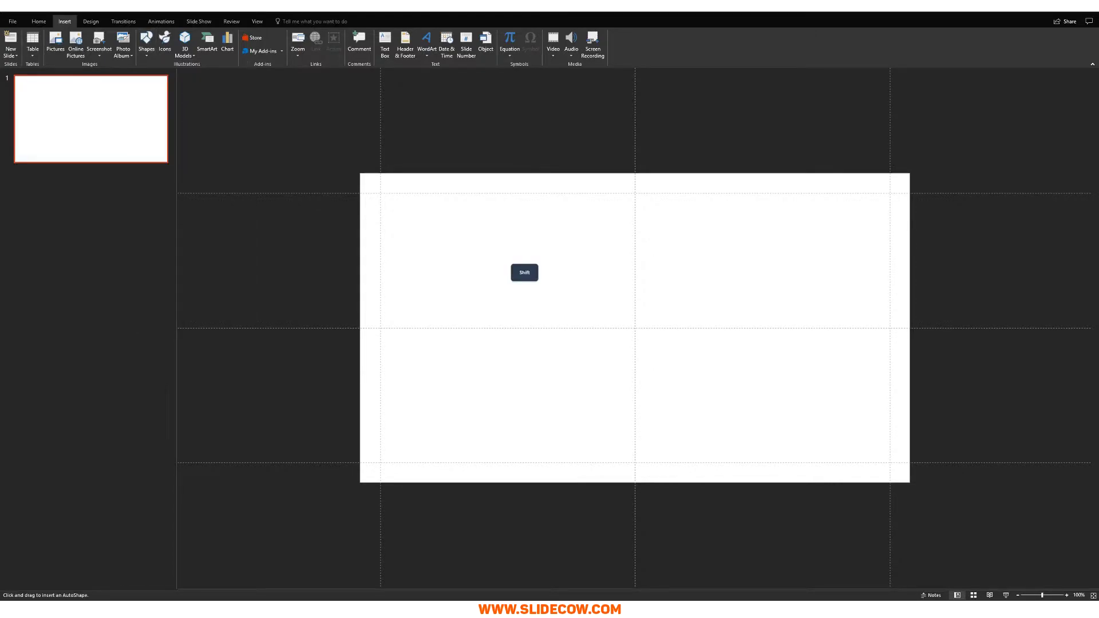
{"action": "left_click_drag", "start_coordinate": [514, 236], "coordinate": [771, 457]}
{"action": "mouse_move", "coordinate": [689, 398]}
{"action": "left_mouse_down"}
{"action": "mouse_move", "coordinate": [734, 400]}
{"action": "mouse_move", "coordinate": [731, 380]}
{"action": "mouse_move", "coordinate": [734, 392]}
{"action": "left_mouse_up"}
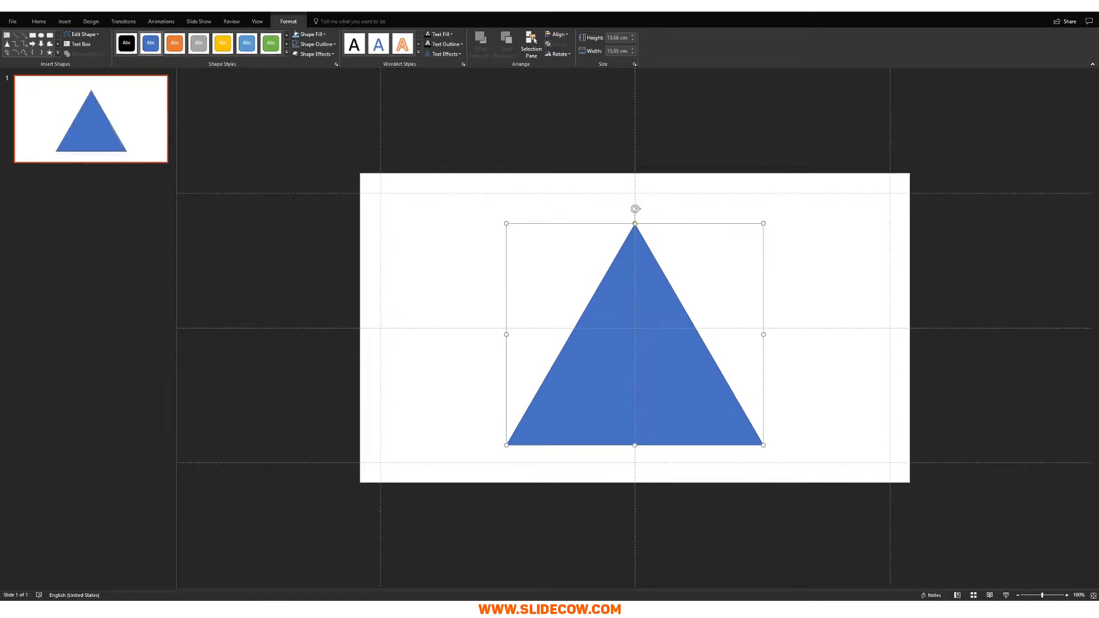
Step: Duplicate the triangle, shrink the copy proportionally and place it inside the original
{"action": "key", "text": "ctrl"}
{"action": "key", "text": "ctrl+d"}
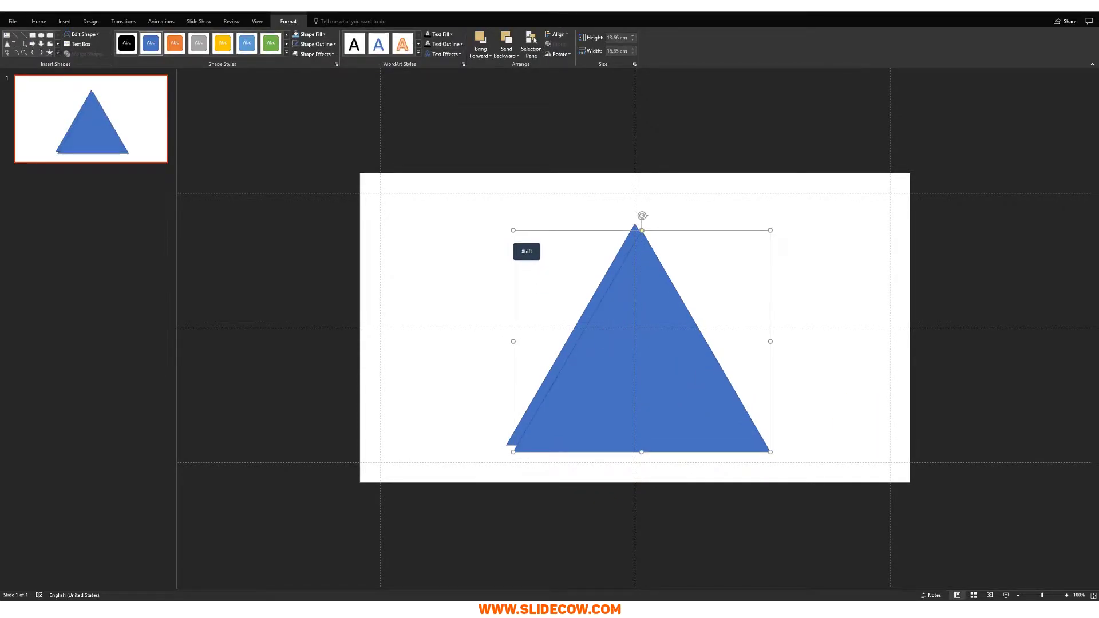
{"action": "left_click_drag", "start_coordinate": [512, 230], "coordinate": [565, 275]}
{"action": "left_click_drag", "start_coordinate": [619, 311], "coordinate": [651, 335]}
{"action": "left_click_drag", "start_coordinate": [715, 395], "coordinate": [675, 374]}
Step: Reduce the inner triangle to about 7.8 cm high and 9.1 cm wide and centre it within the large triangle
{"action": "key", "text": "shift+Down"}
{"action": "key", "text": "shift+Left"}
{"action": "key", "text": "shift+Down"}
{"action": "key", "text": "shift+Left"}
{"action": "left_click_drag", "start_coordinate": [664, 388], "coordinate": [665, 392]}
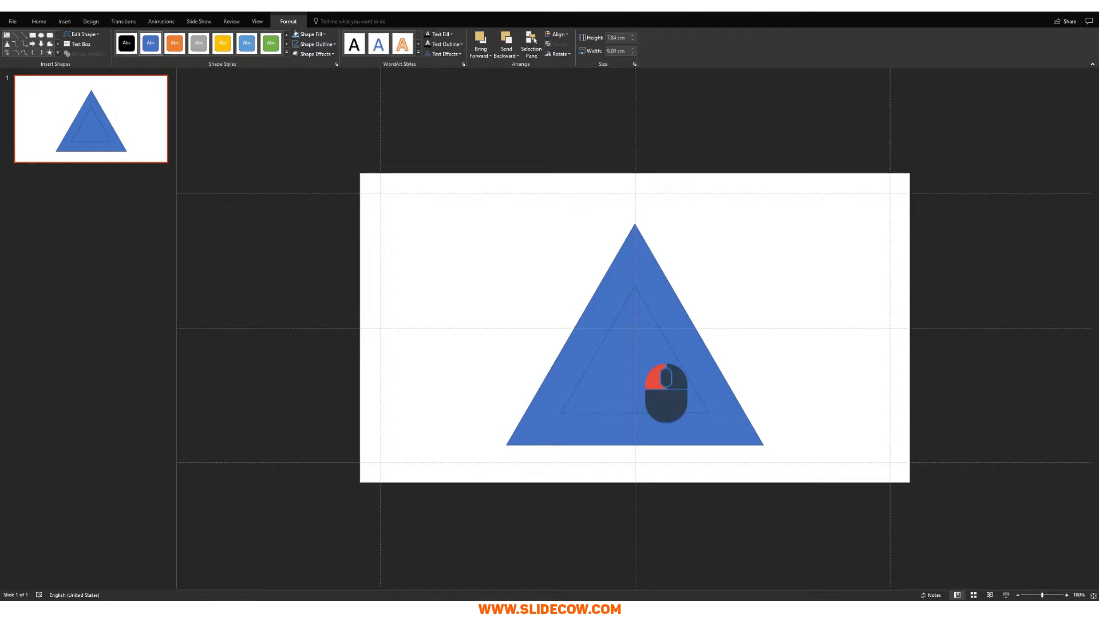
{"action": "left_click_drag", "start_coordinate": [666, 394], "coordinate": [666, 393]}
{"action": "key", "text": "Escape"}
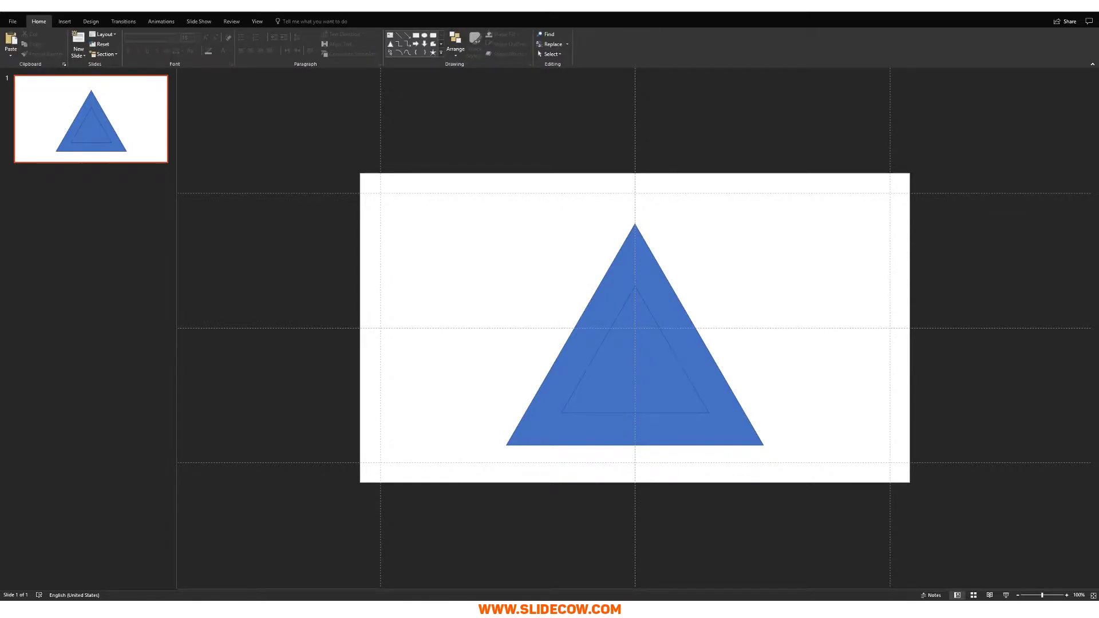
Step: Subtract the inner triangle from the large triangle to form a hollow triangular frame
{"action": "left_click_drag", "start_coordinate": [436, 208], "coordinate": [869, 515]}
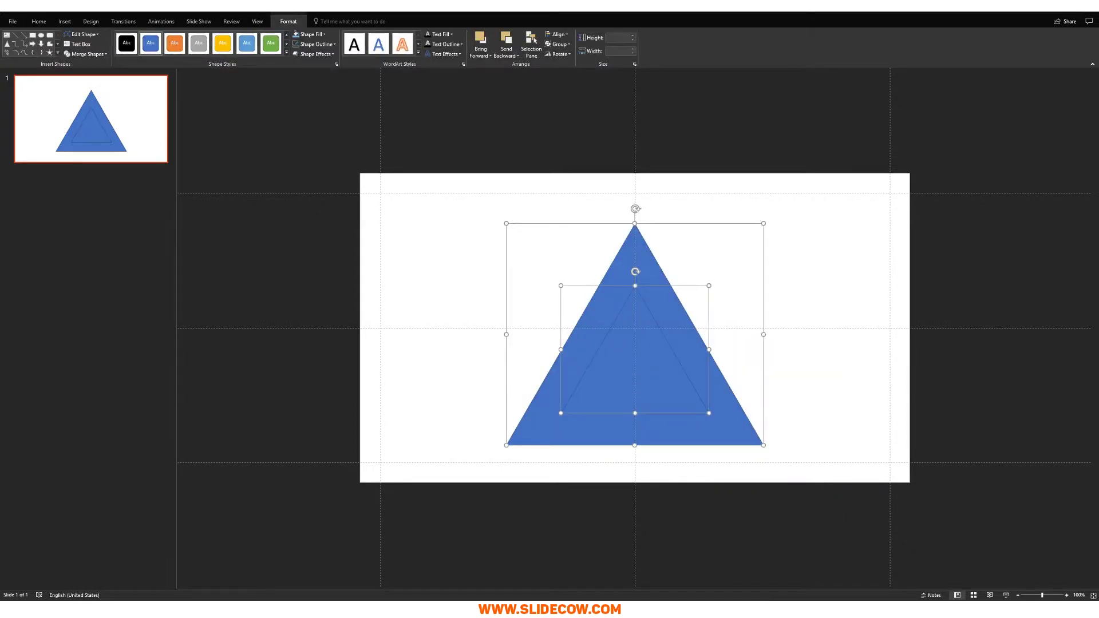
{"action": "left_click", "coordinate": [87, 53]}
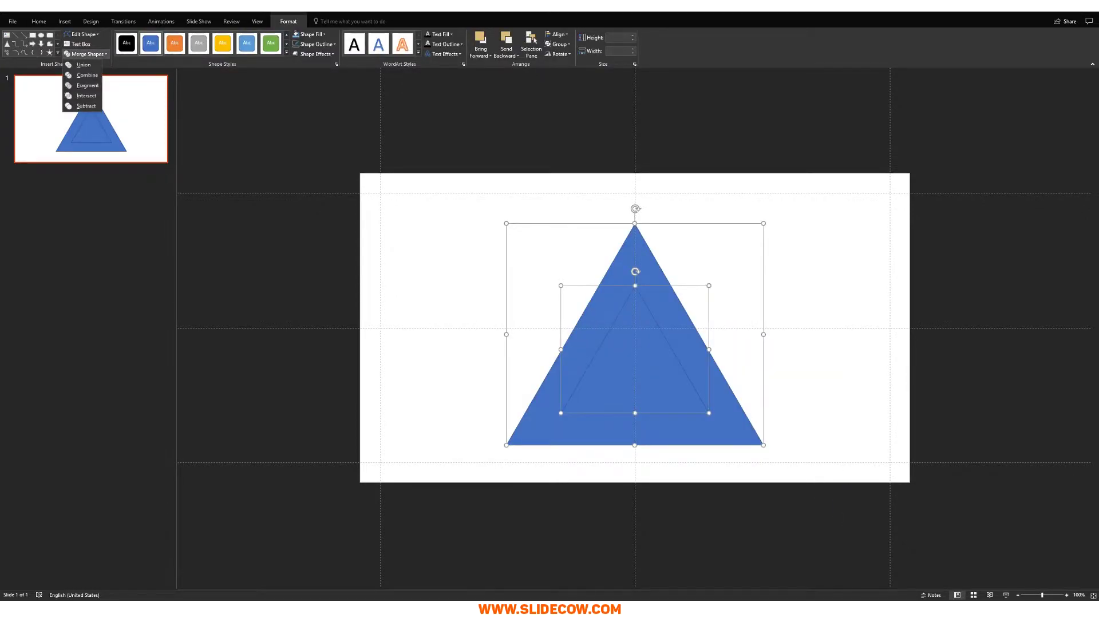
{"action": "left_click", "coordinate": [86, 105]}
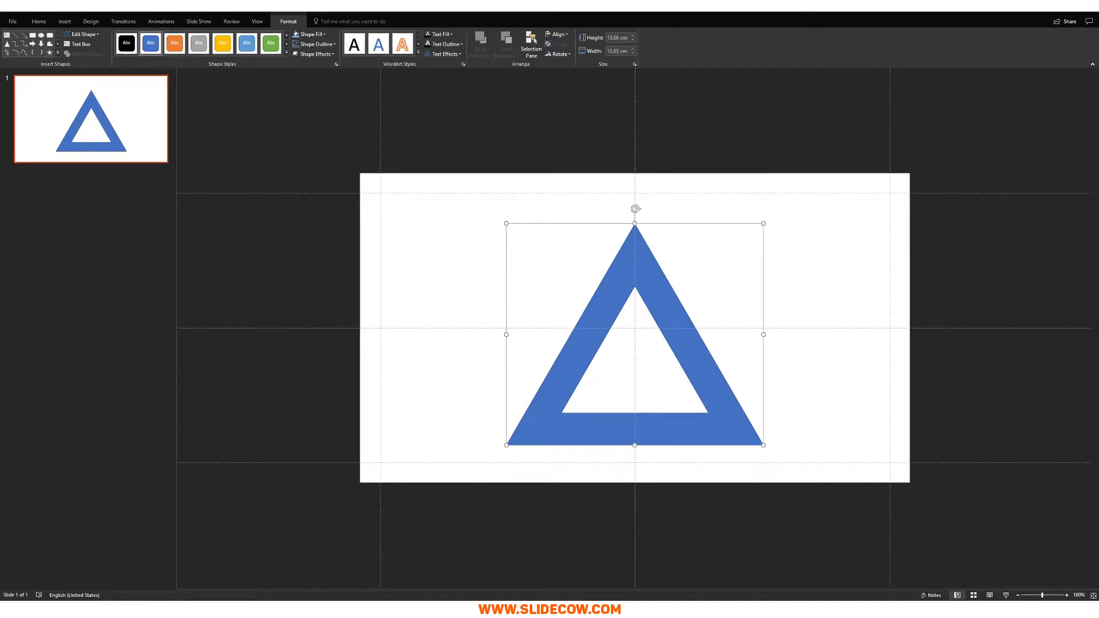
Step: Draw a thin horizontal rectangle about 0.85 cm high and 6 cm wide beside the triangle's upper left side
{"action": "left_click", "coordinate": [65, 21]}
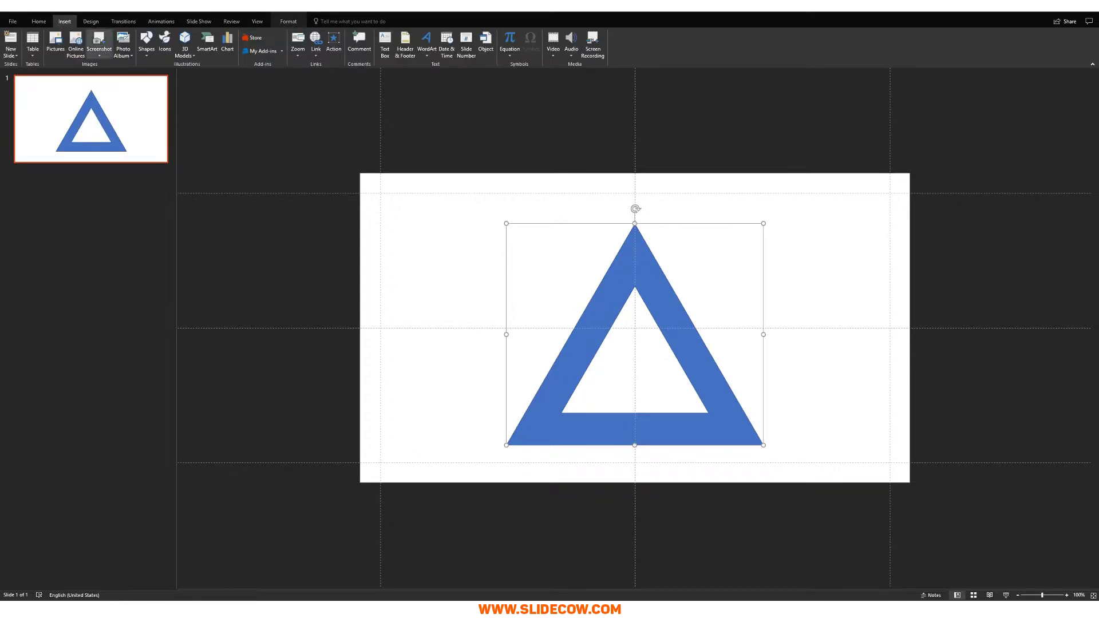
{"action": "left_click", "coordinate": [147, 41]}
{"action": "left_click", "coordinate": [143, 118]}
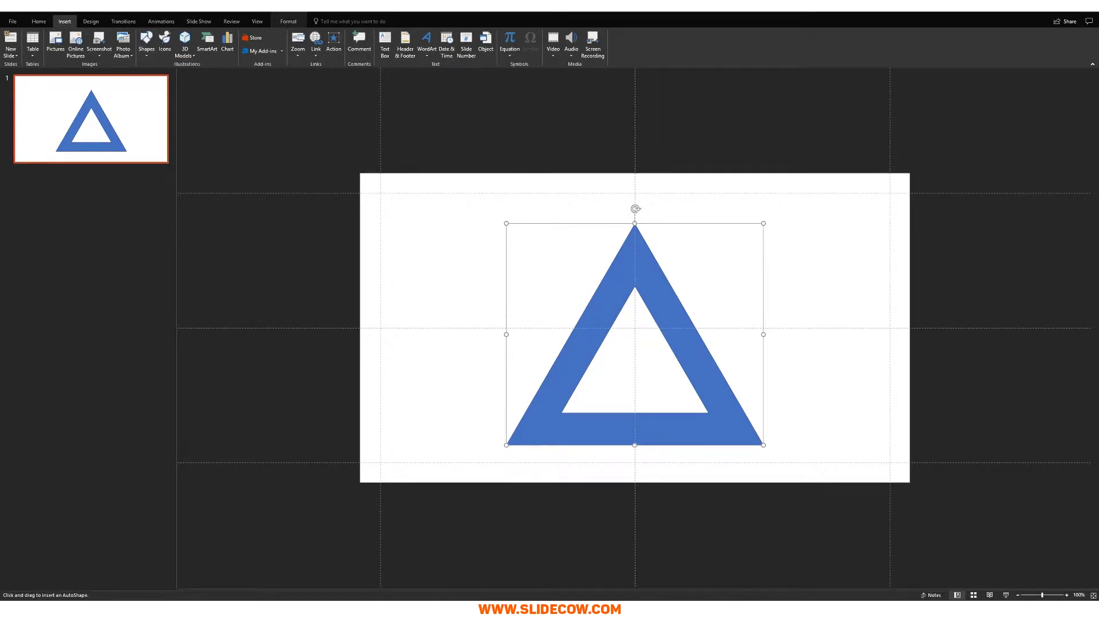
{"action": "left_click_drag", "start_coordinate": [412, 276], "coordinate": [511, 289]}
Step: Give the thin rectangle an orange fill and remove its outline
{"action": "left_click", "coordinate": [312, 34]}
{"action": "left_click", "coordinate": [332, 52]}
{"action": "left_click", "coordinate": [317, 44]}
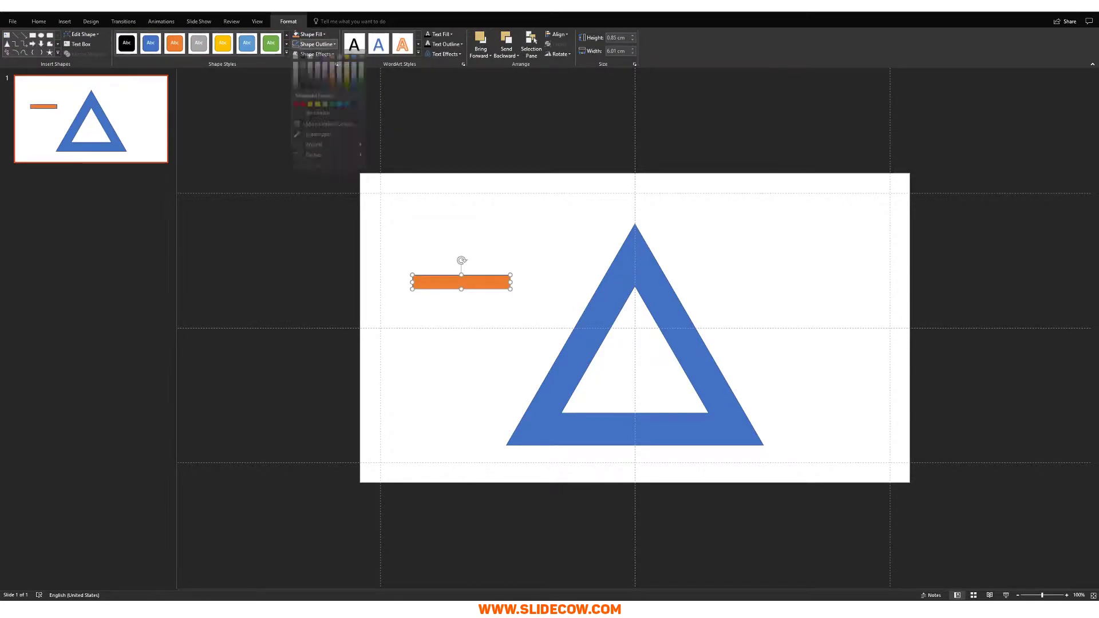
{"action": "left_click", "coordinate": [325, 119]}
Step: Place the orange bar diagonally across the triangle's lower-left corner and set its fill transparency to 50%
{"action": "left_click_drag", "start_coordinate": [460, 282], "coordinate": [525, 413]}
{"action": "left_click", "coordinate": [311, 33]}
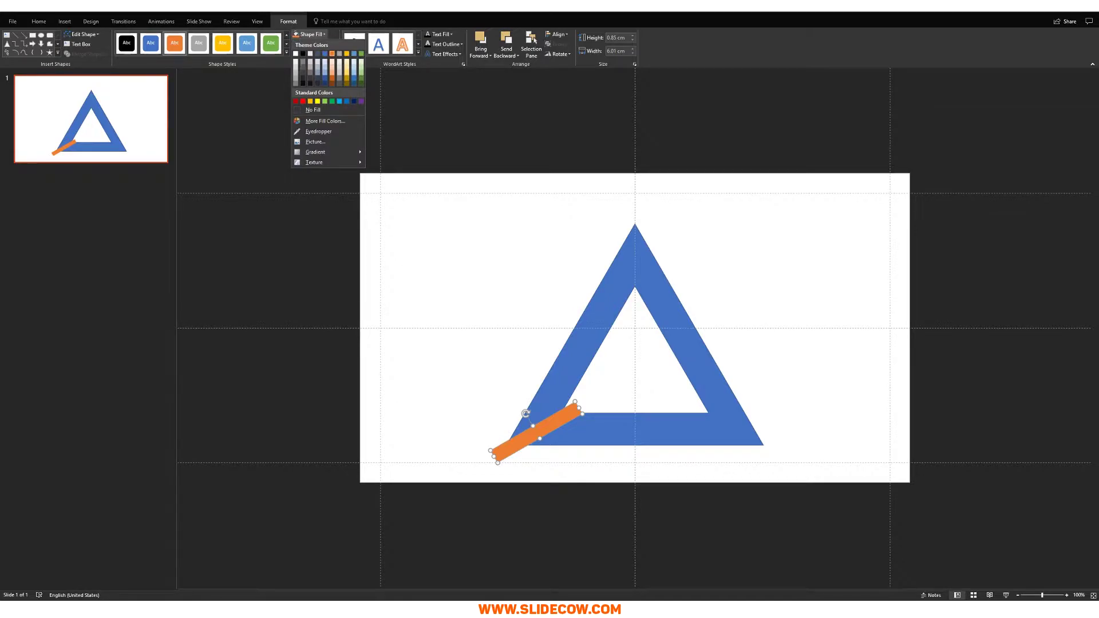
{"action": "left_click", "coordinate": [325, 121]}
{"action": "left_click", "coordinate": [564, 373]}
{"action": "type", "text": "50"}
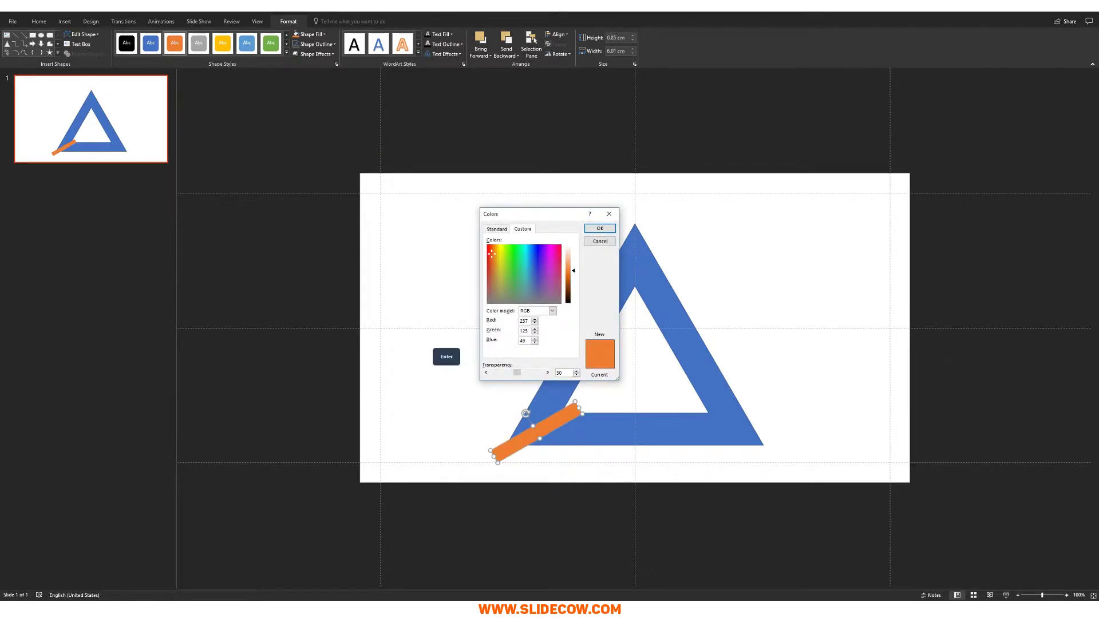
Step: Fine-tune the orange bar's position so it runs through the frame's inner and outer lower-left corners
{"action": "scroll", "coordinate": [580, 407], "scroll_direction": "up", "scroll_amount": 10}
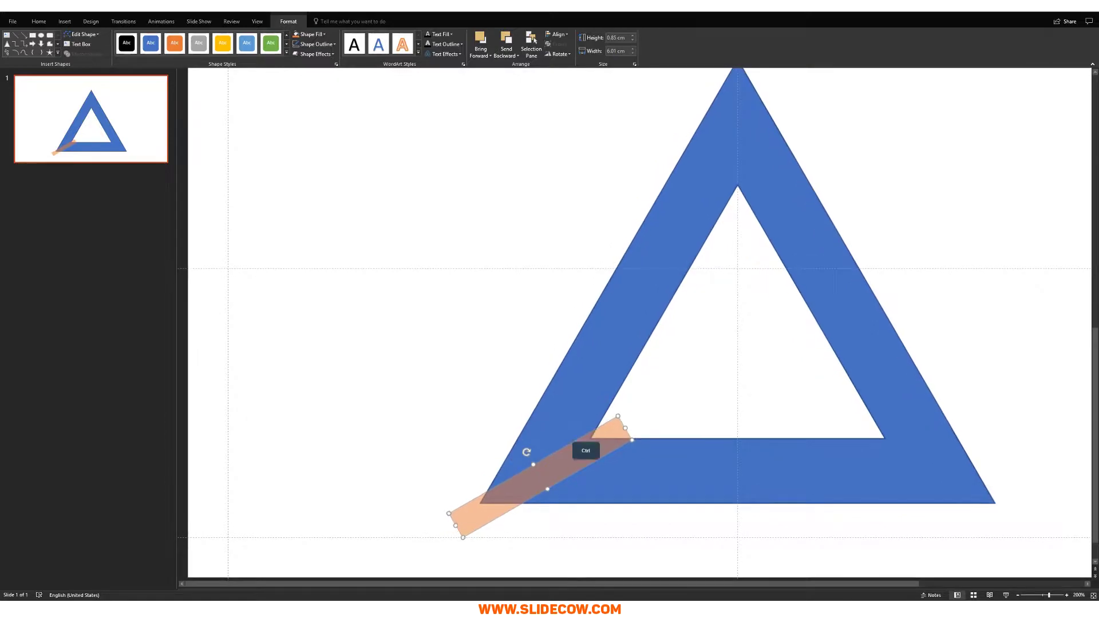
{"action": "left_click", "coordinate": [618, 484]}
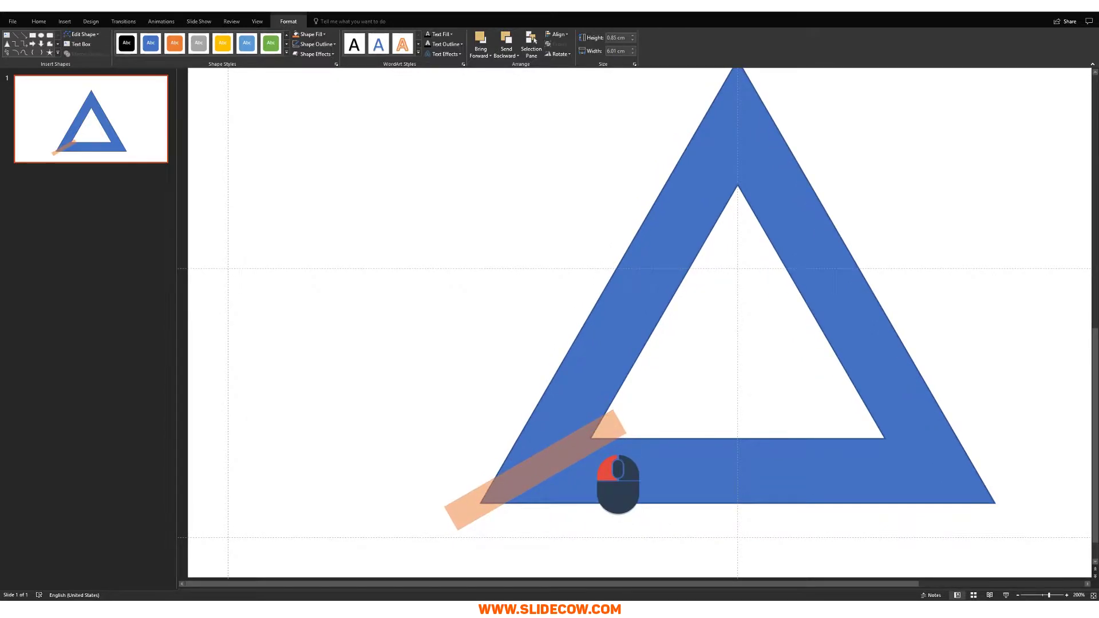
{"action": "left_click_drag", "start_coordinate": [535, 470], "coordinate": [535, 470]}
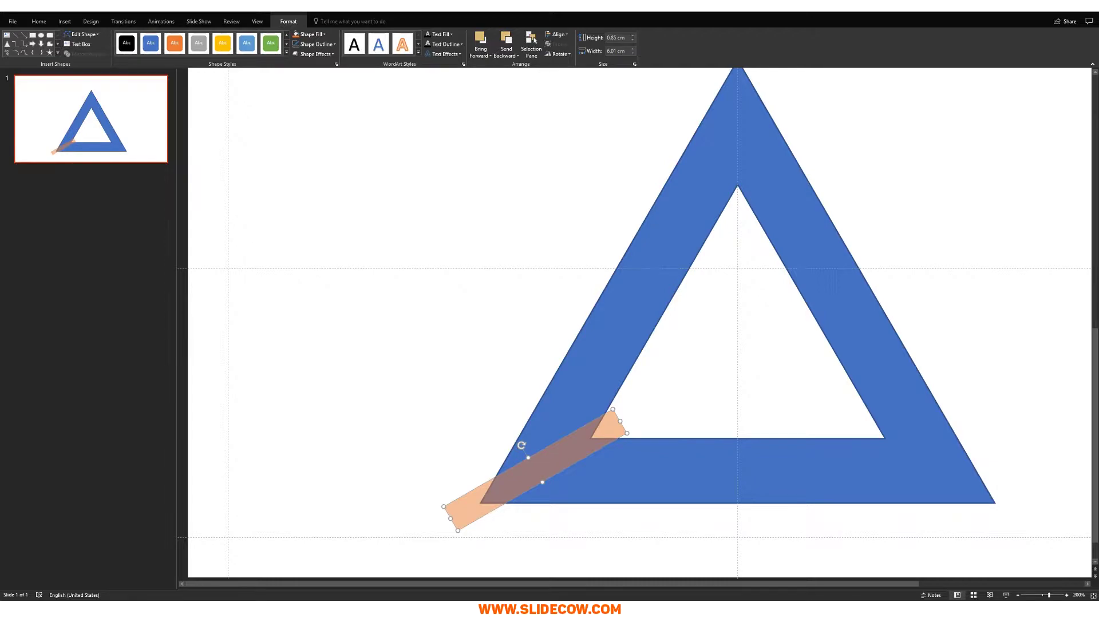
{"action": "left_click", "coordinate": [587, 486]}
{"action": "left_click_drag", "start_coordinate": [536, 470], "coordinate": [536, 469]}
Step: Thin the diagonal orange bar to about 0.6 cm, keeping its length
{"action": "key", "text": "shift+Down"}
{"action": "key", "text": "shift+Down"}
{"action": "key", "text": "shift+Down"}
{"action": "key", "text": "shift+Down"}
{"action": "key", "text": "shift+Down"}
{"action": "key", "text": "shift+Down"}
{"action": "key", "text": "shift+Down"}
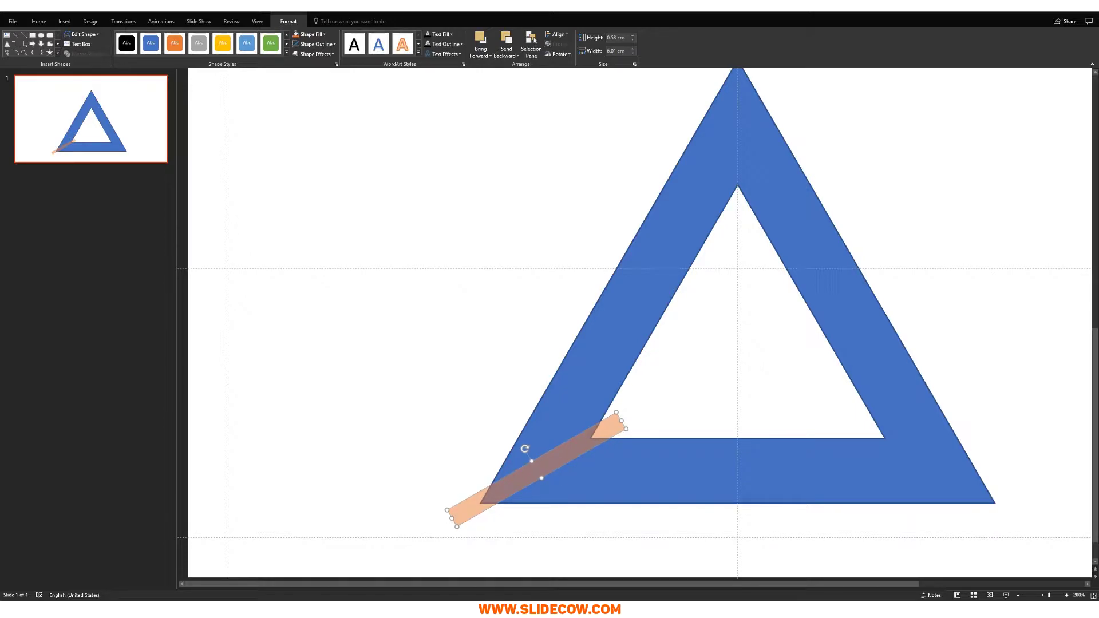
{"action": "key", "text": "Escape"}
{"action": "scroll", "coordinate": [582, 432], "scroll_direction": "down", "scroll_amount": 4}
{"action": "left_click", "coordinate": [541, 400]}
{"action": "left_click", "coordinate": [414, 522], "text": "ctrl"}
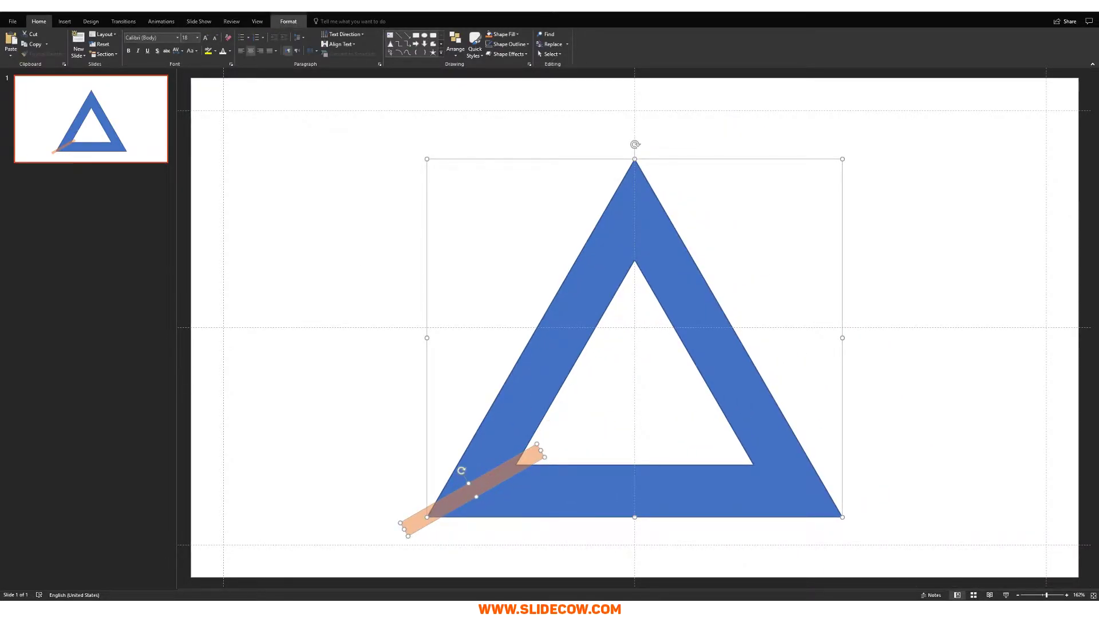
{"action": "key", "text": "Escape"}
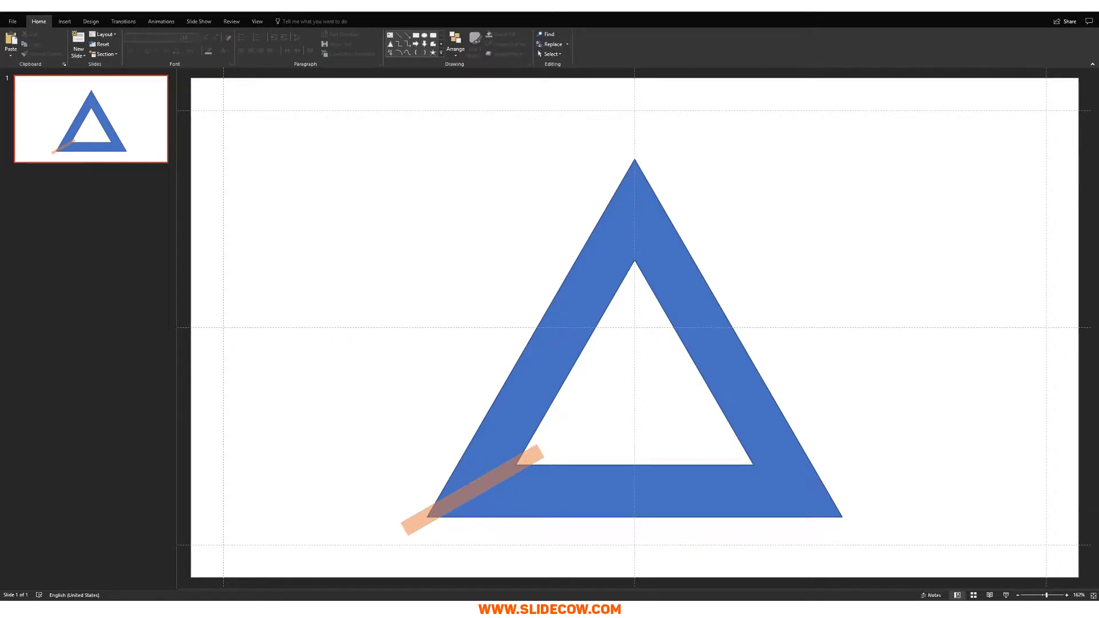
Step: Duplicate the diagonal orange bar and set the copy aside in the empty area left of the triangle
{"action": "left_click", "coordinate": [459, 485]}
{"action": "key", "text": "ctrl+d"}
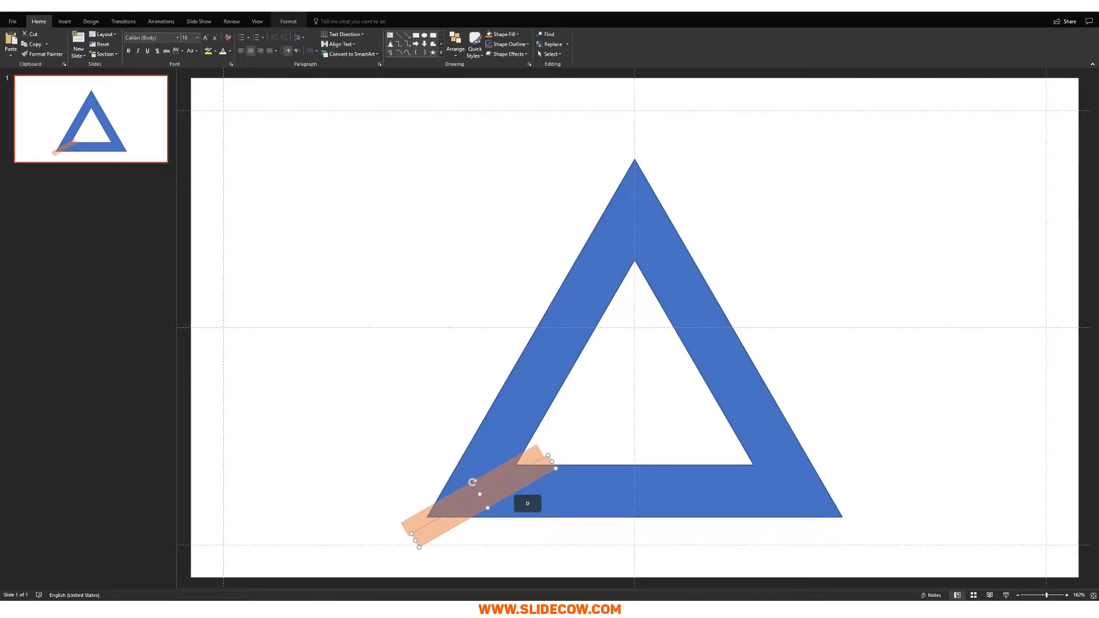
{"action": "left_click", "coordinate": [608, 452]}
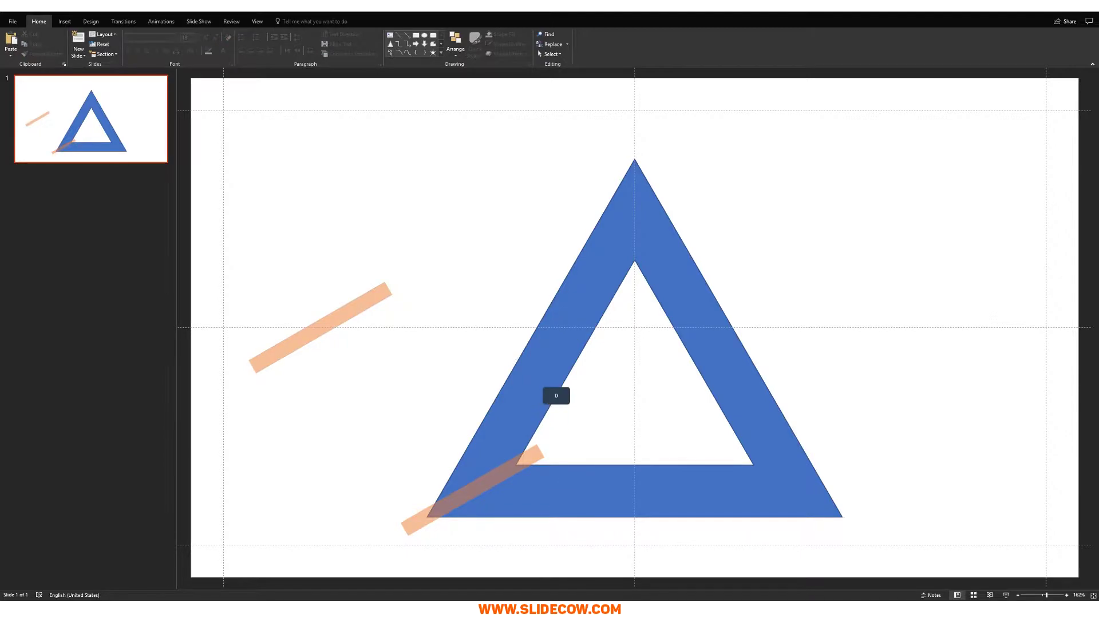
Step: Subtract the orange bar at the lower-left corner from the triangular frame to cut a diagonal gap
{"action": "left_click", "coordinate": [550, 372]}
{"action": "left_click", "coordinate": [441, 509], "text": "shift"}
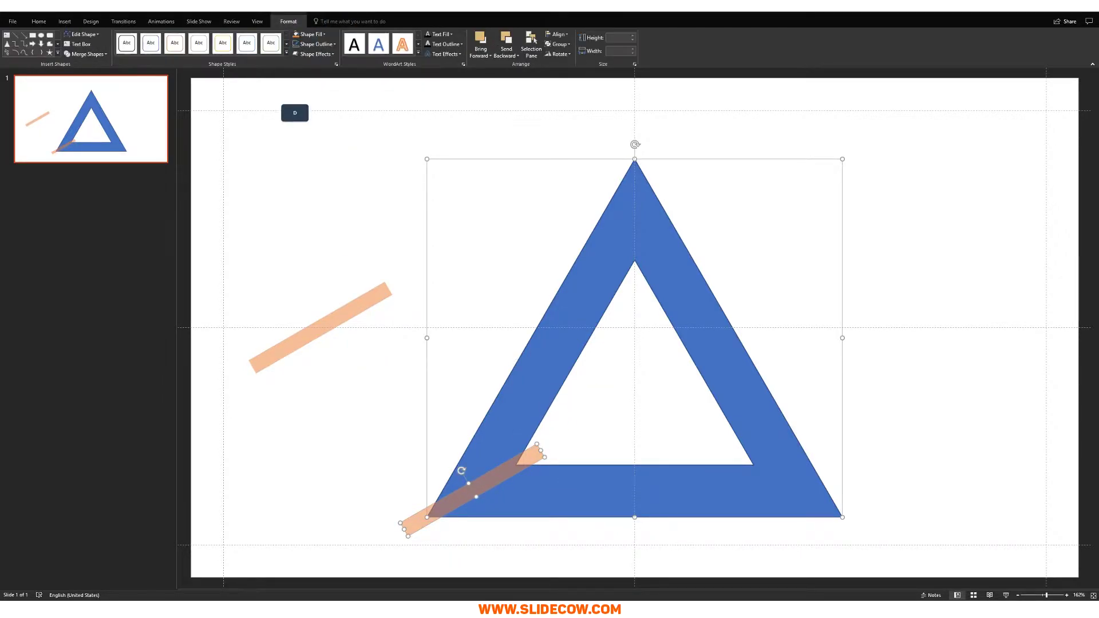
{"action": "left_click", "coordinate": [87, 54]}
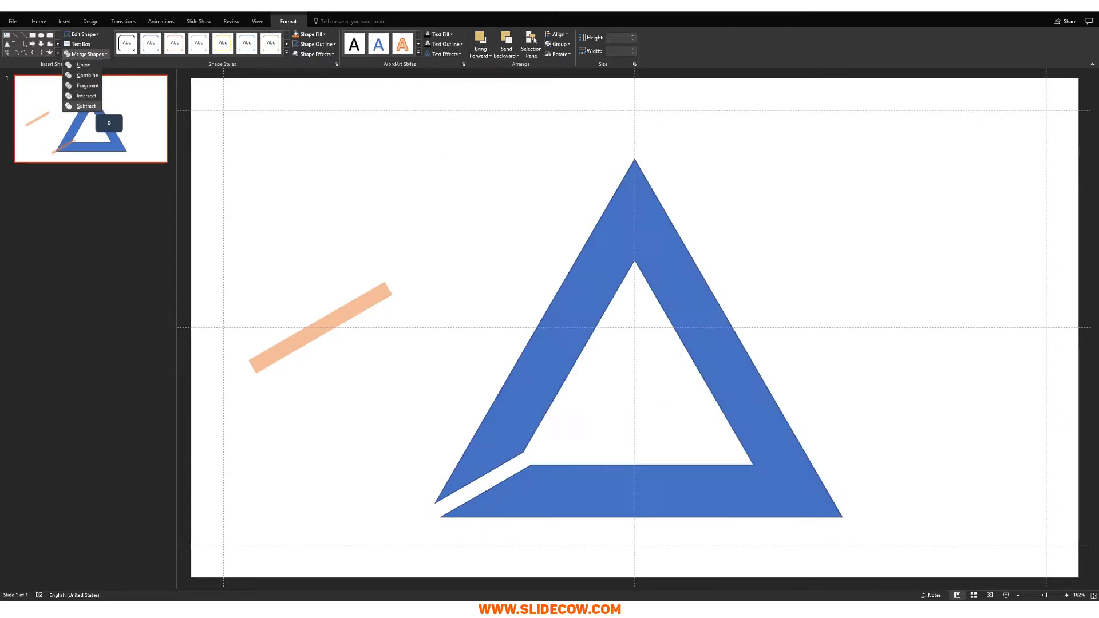
{"action": "left_click", "coordinate": [85, 106]}
{"action": "left_click", "coordinate": [355, 211]}
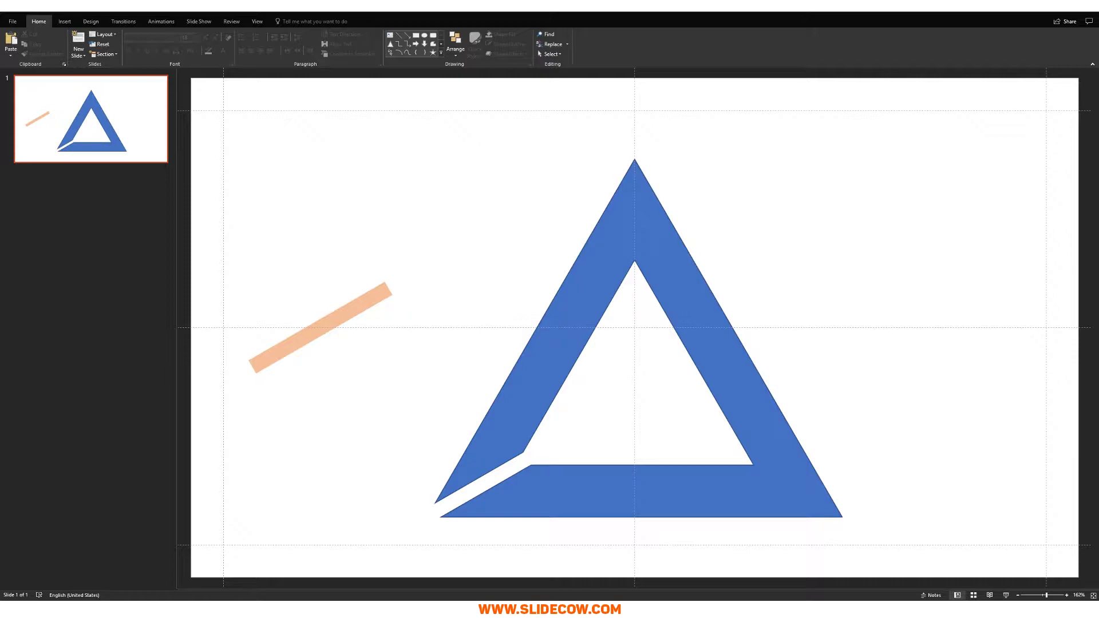
Step: Draw a rectangle about 16.6 cm high and 12.4 cm wide from the vertical centre guide over the frame's right half
{"action": "left_click", "coordinate": [65, 21]}
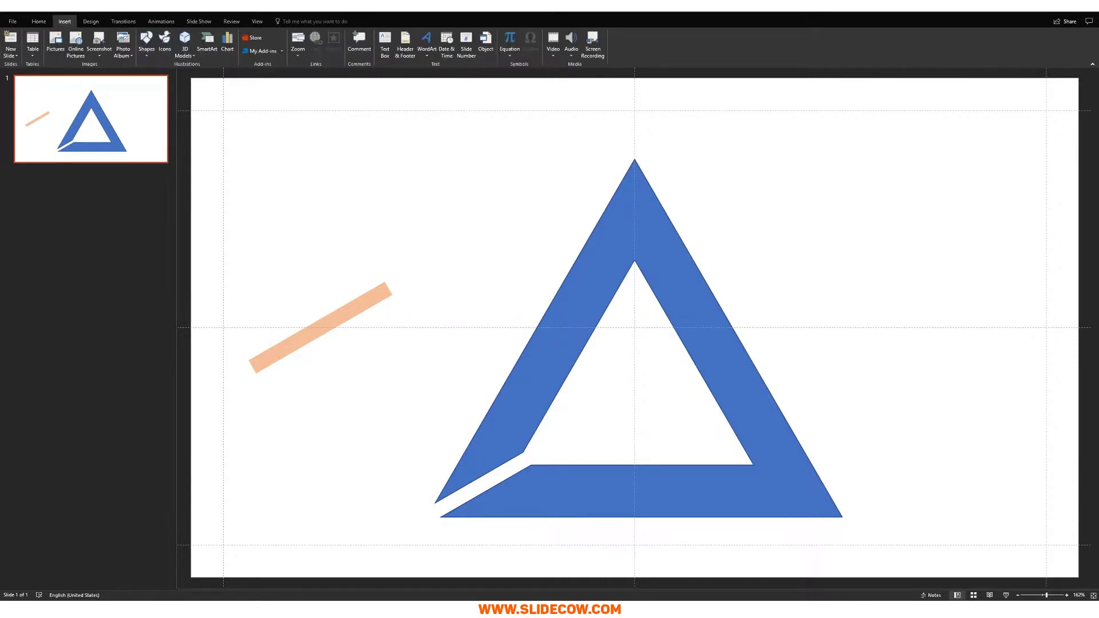
{"action": "left_click", "coordinate": [146, 43]}
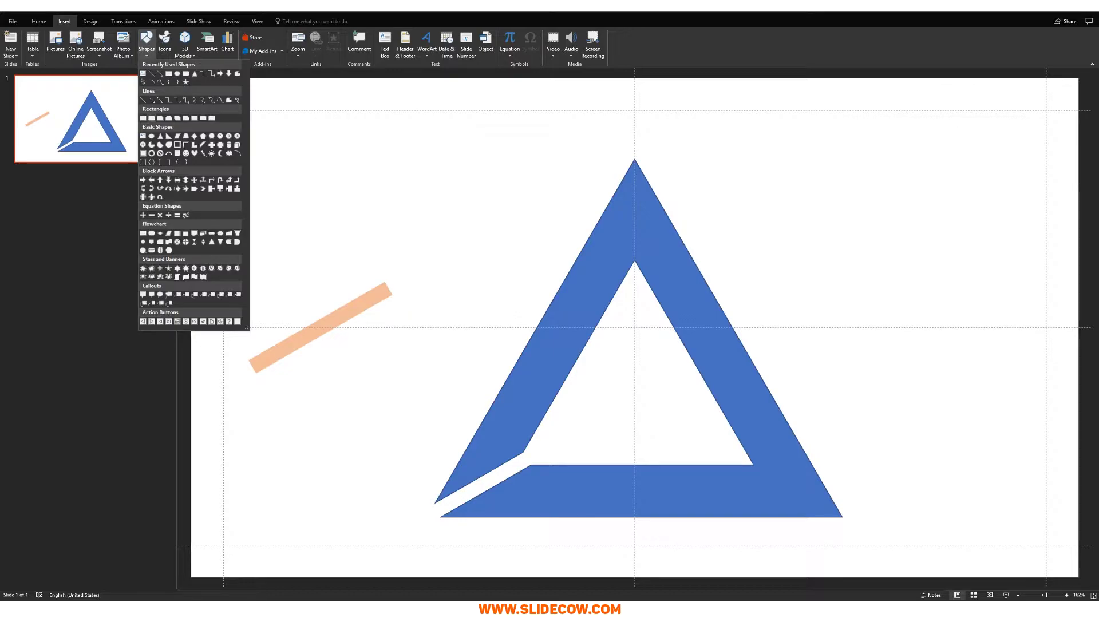
{"action": "left_click", "coordinate": [143, 118]}
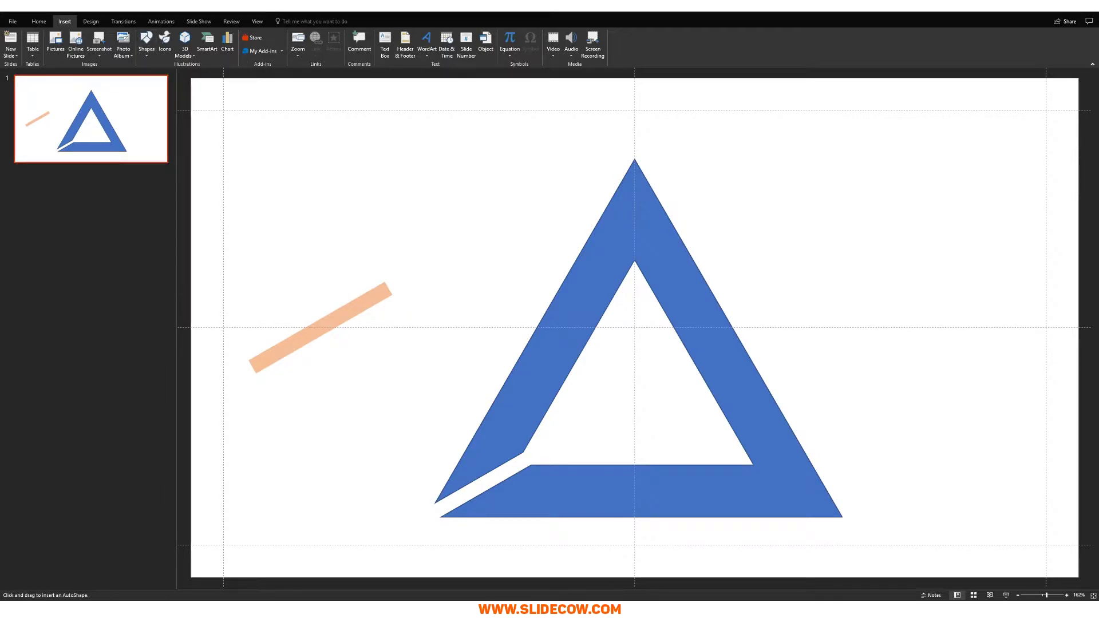
{"action": "left_click_drag", "start_coordinate": [634, 109], "coordinate": [959, 545]}
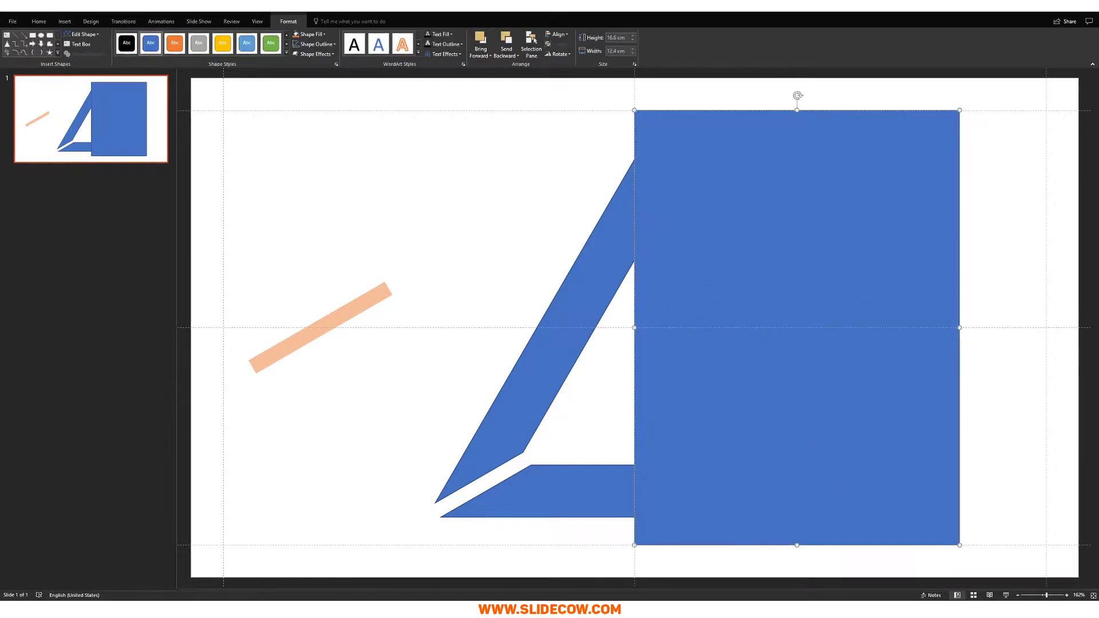
Step: Remove the outlines from both the triangular frame and the large rectangle
{"action": "left_click", "coordinate": [613, 283], "text": "shift"}
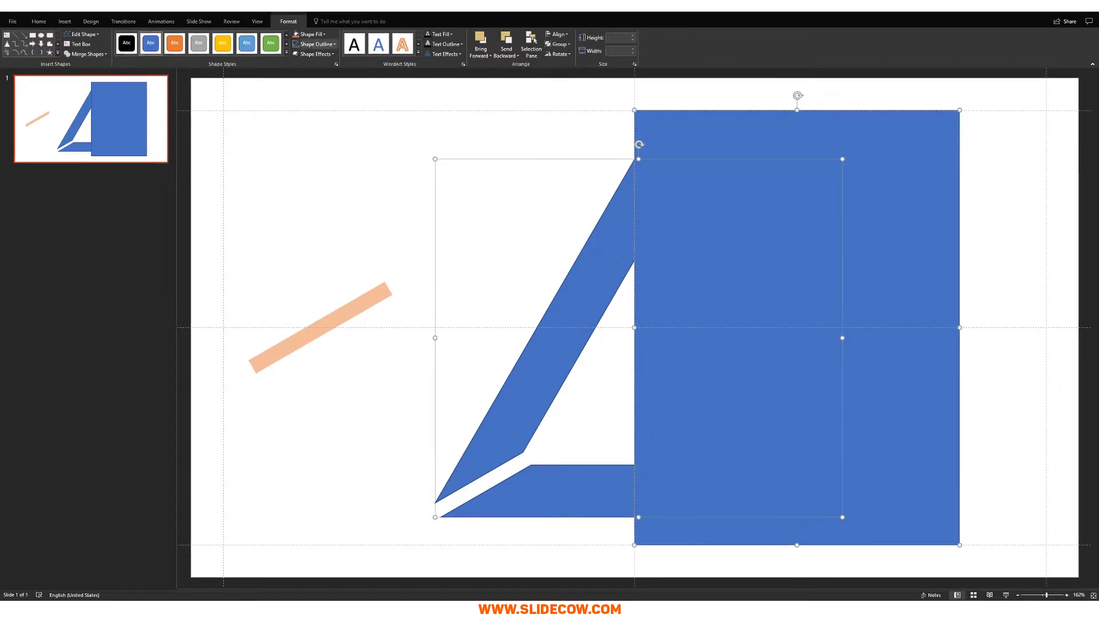
{"action": "left_click", "coordinate": [316, 44]}
{"action": "left_click", "coordinate": [317, 137]}
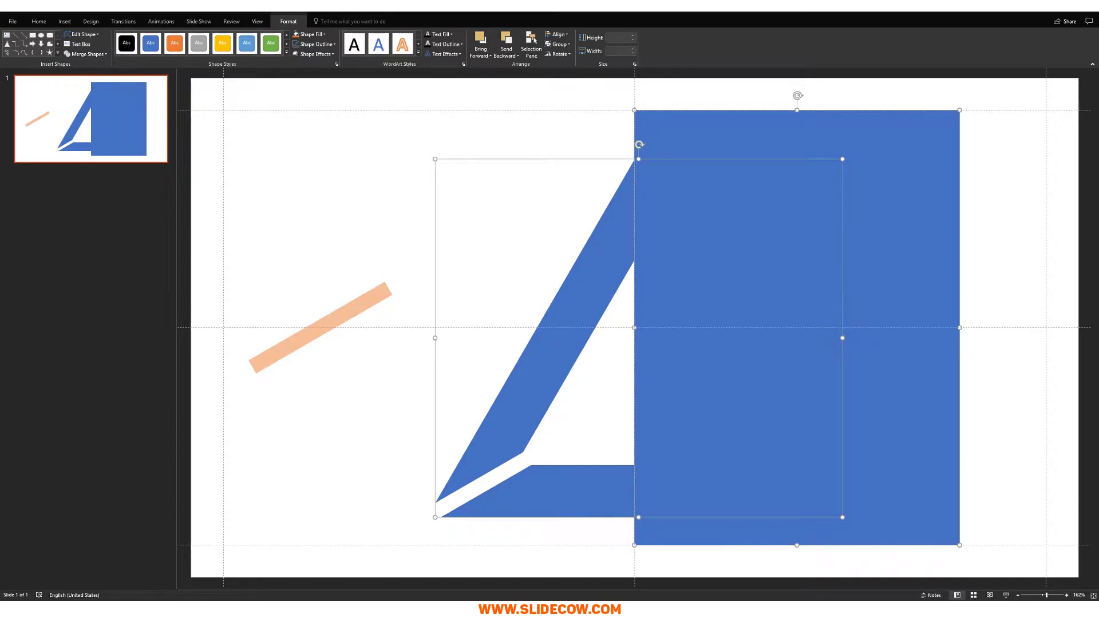
{"action": "key", "text": "Escape"}
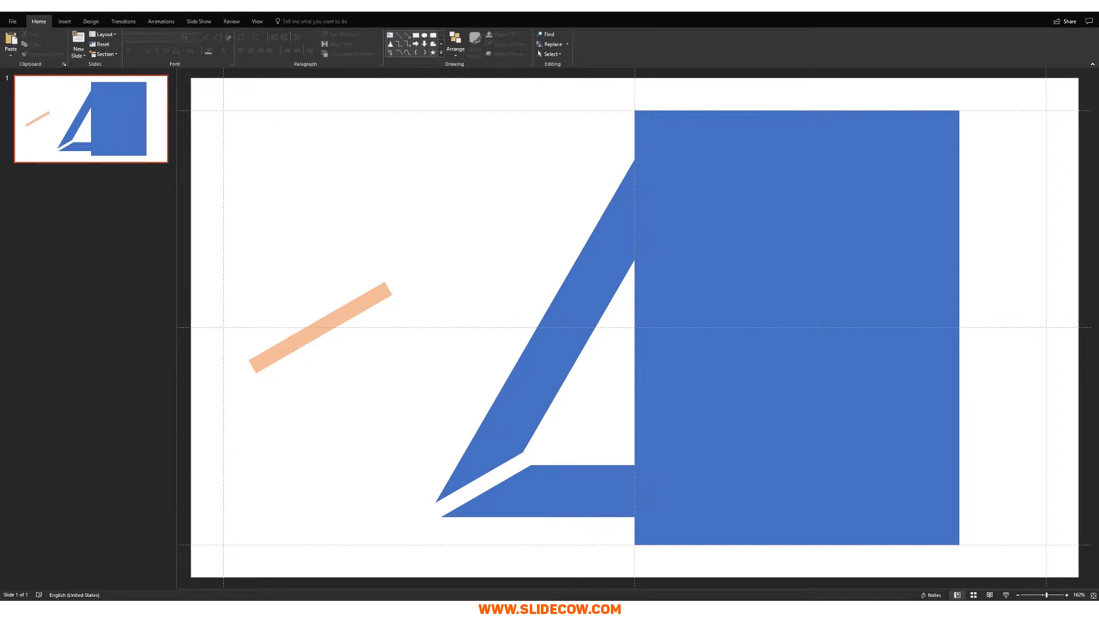
Step: Subtract the large rectangle from the triangular frame, keeping only the frame's left half
{"action": "left_click", "coordinate": [618, 257]}
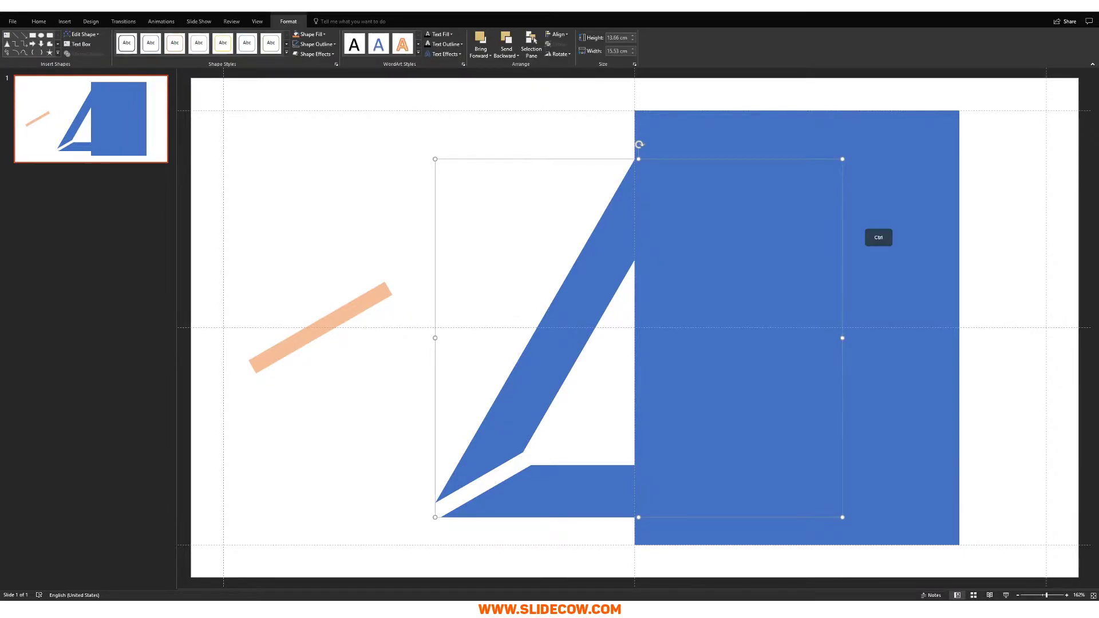
{"action": "left_click", "coordinate": [878, 238], "text": "ctrl"}
{"action": "left_click", "coordinate": [88, 53]}
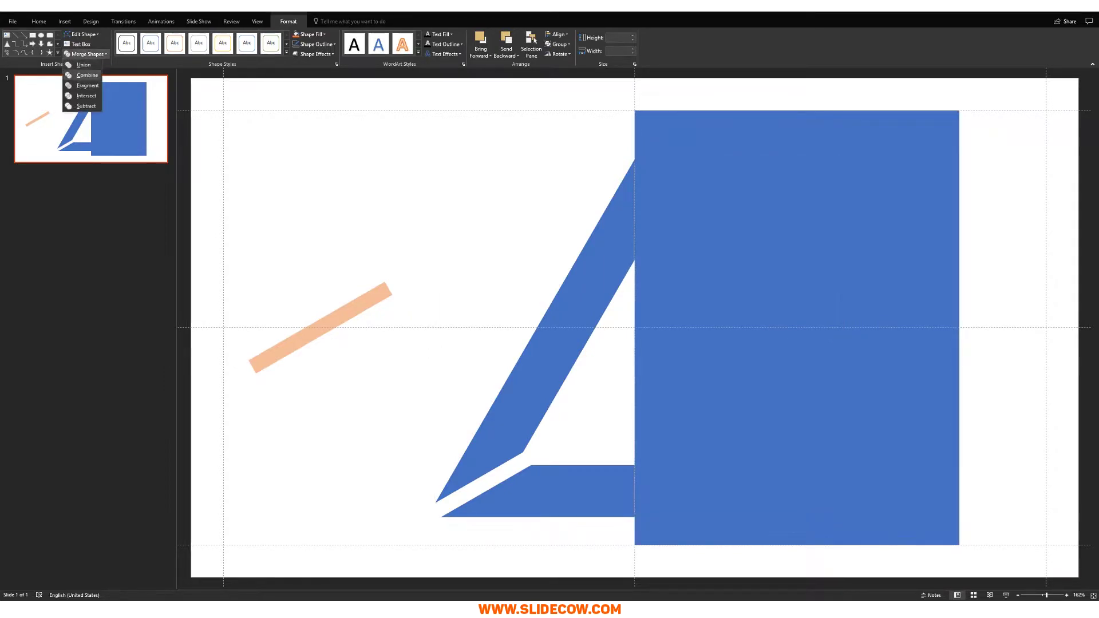
{"action": "left_click", "coordinate": [86, 105]}
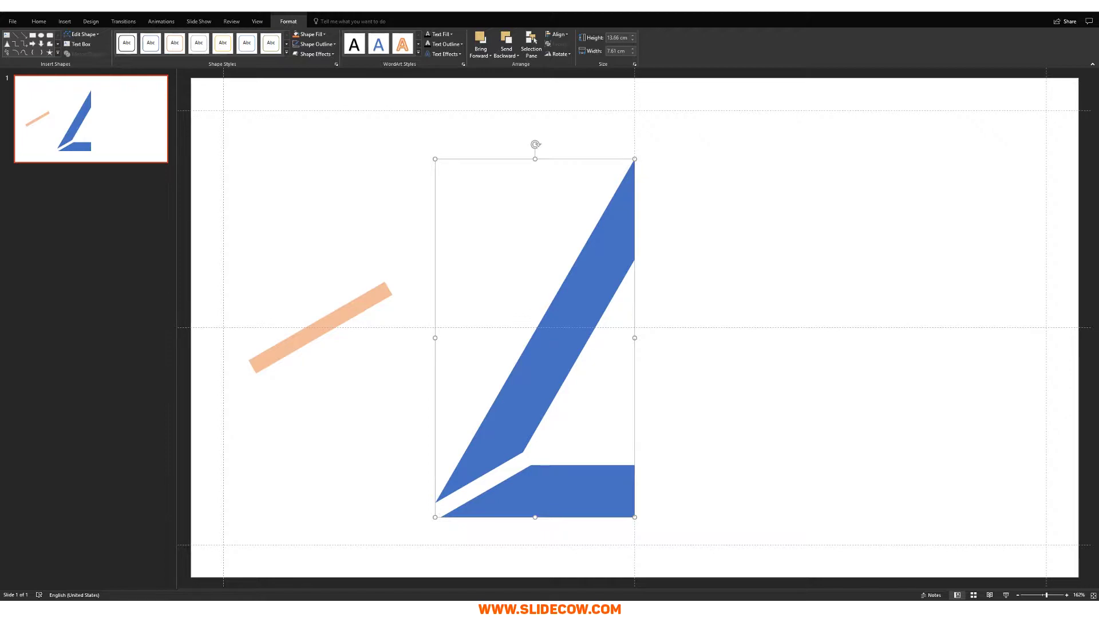
Step: Duplicate the left half of the frame and flip the copy horizontally
{"action": "key", "text": "ctrl+d"}
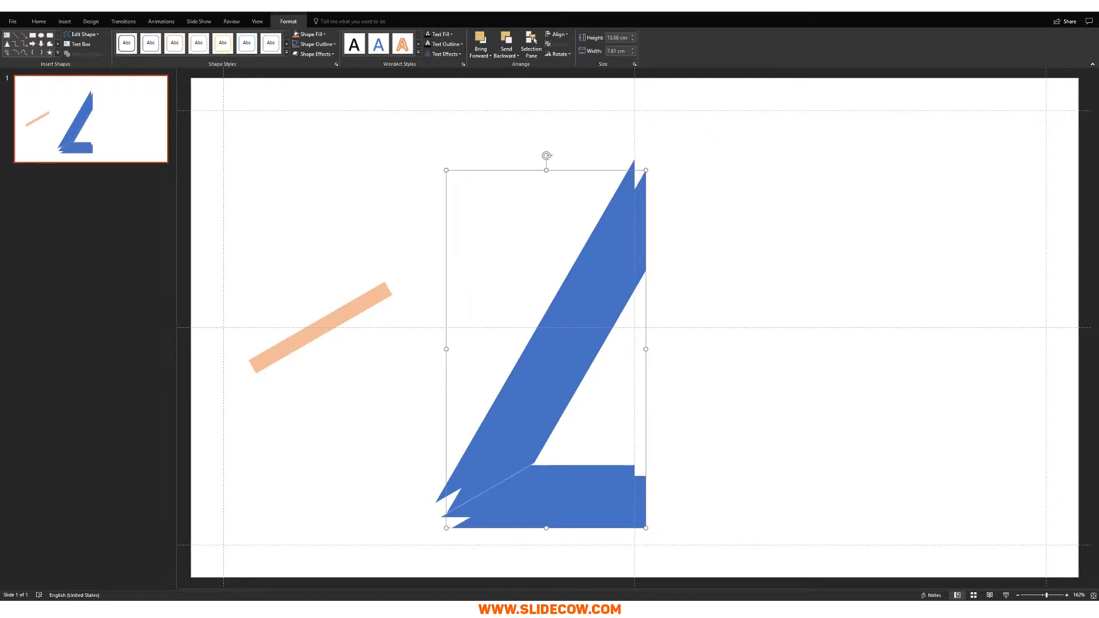
{"action": "left_click", "coordinate": [39, 21]}
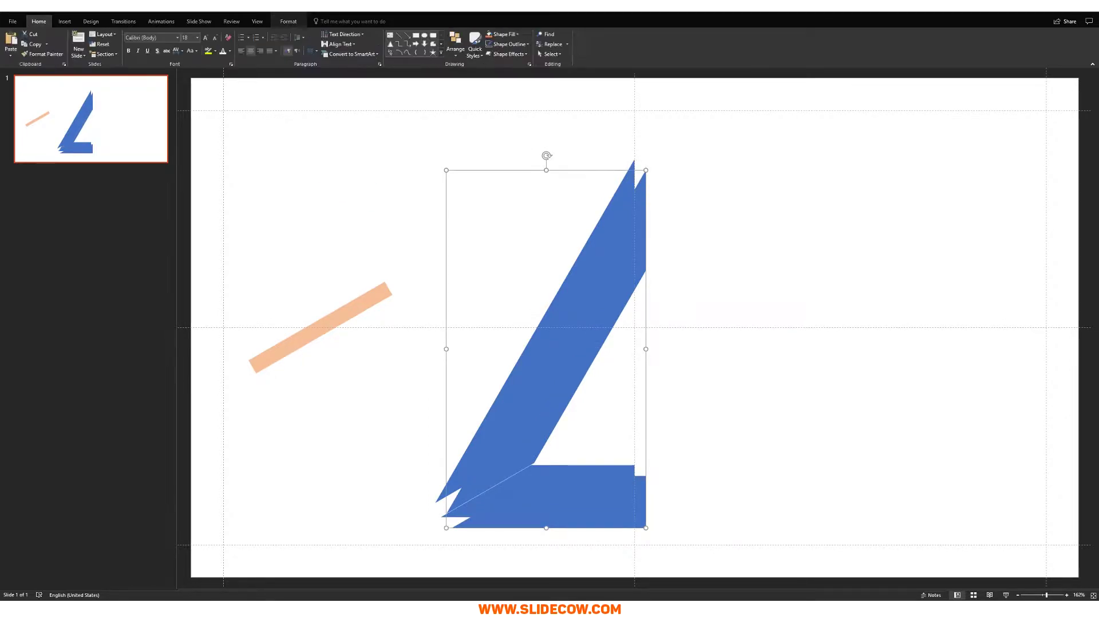
{"action": "left_click", "coordinate": [455, 43]}
{"action": "mouse_move", "coordinate": [467, 177]}
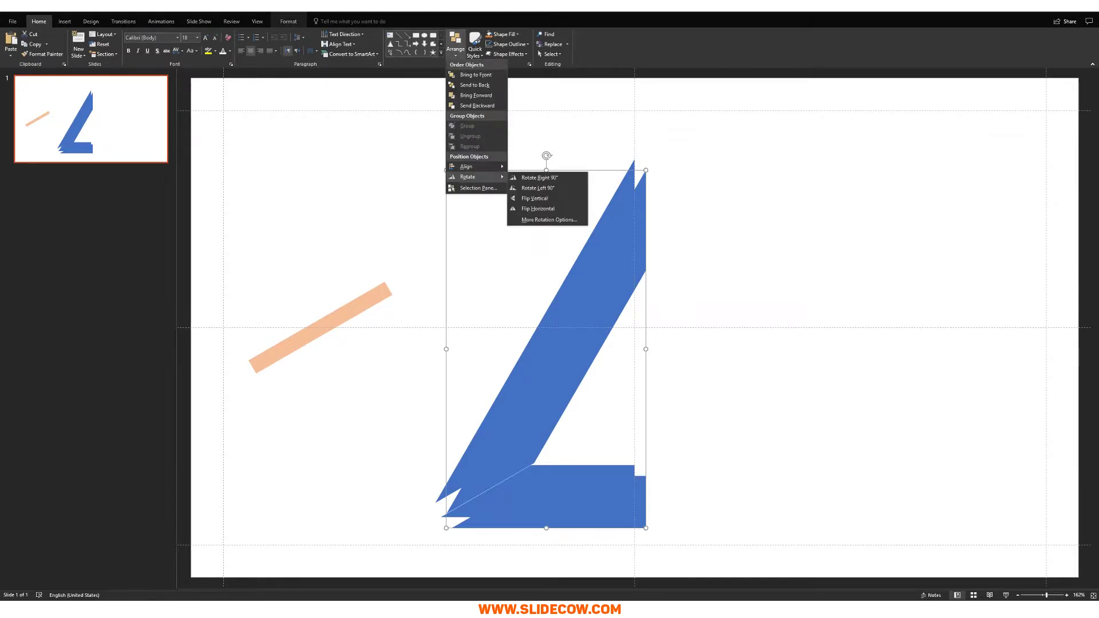
{"action": "left_click", "coordinate": [532, 207]}
Step: Position the mirrored half flush against the left half at the vertical centre guide to complete the triangle
{"action": "left_click_drag", "start_coordinate": [559, 355], "coordinate": [723, 358]}
{"action": "scroll", "coordinate": [720, 354], "scroll_direction": "up", "scroll_amount": 14}
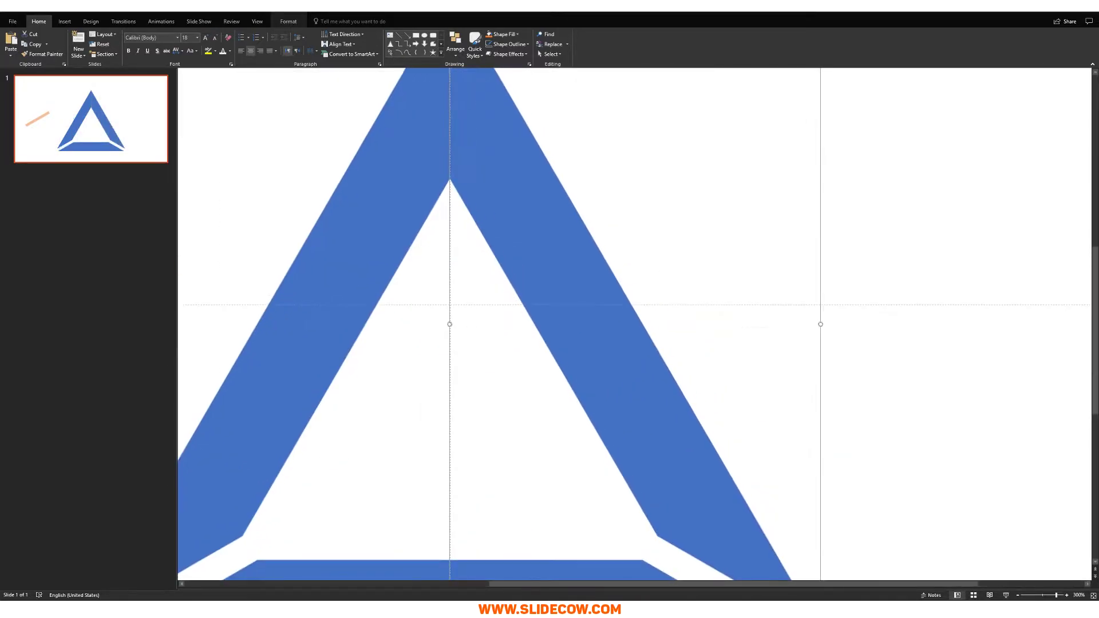
{"action": "scroll", "coordinate": [854, 398], "scroll_direction": "down", "scroll_amount": 10}
{"action": "left_click", "coordinate": [853, 399]}
{"action": "left_click", "coordinate": [712, 435]}
{"action": "left_click_drag", "start_coordinate": [715, 439], "coordinate": [735, 429]}
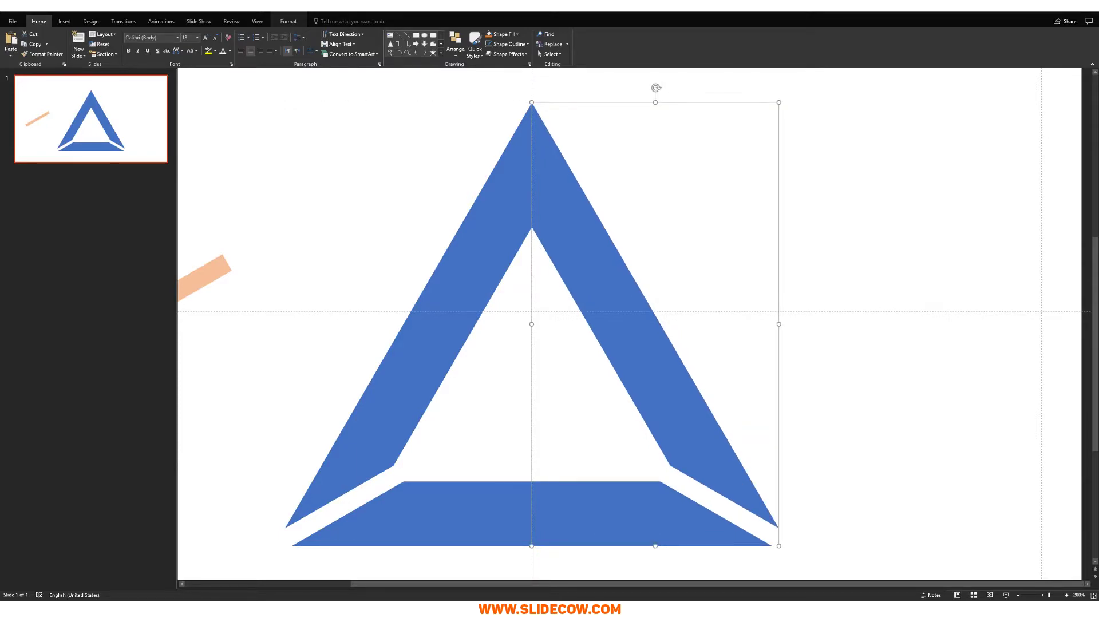
{"action": "key", "text": "Escape"}
{"action": "left_click", "coordinate": [652, 350]}
{"action": "key", "text": "ctrl+Left"}
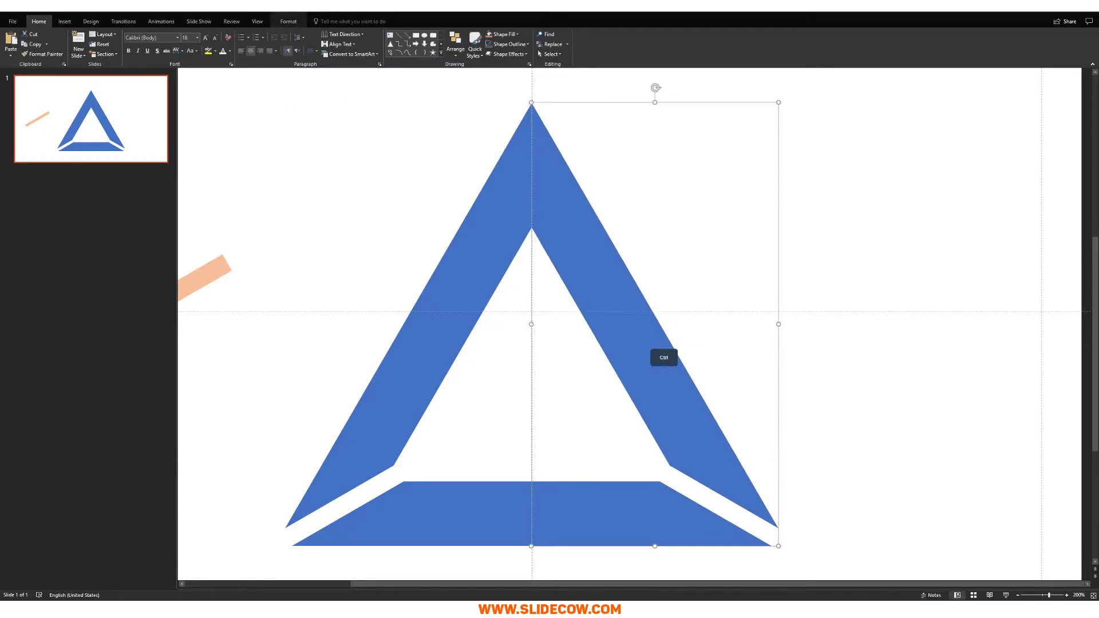
{"action": "key", "text": "Escape"}
{"action": "key", "text": "ctrl"}
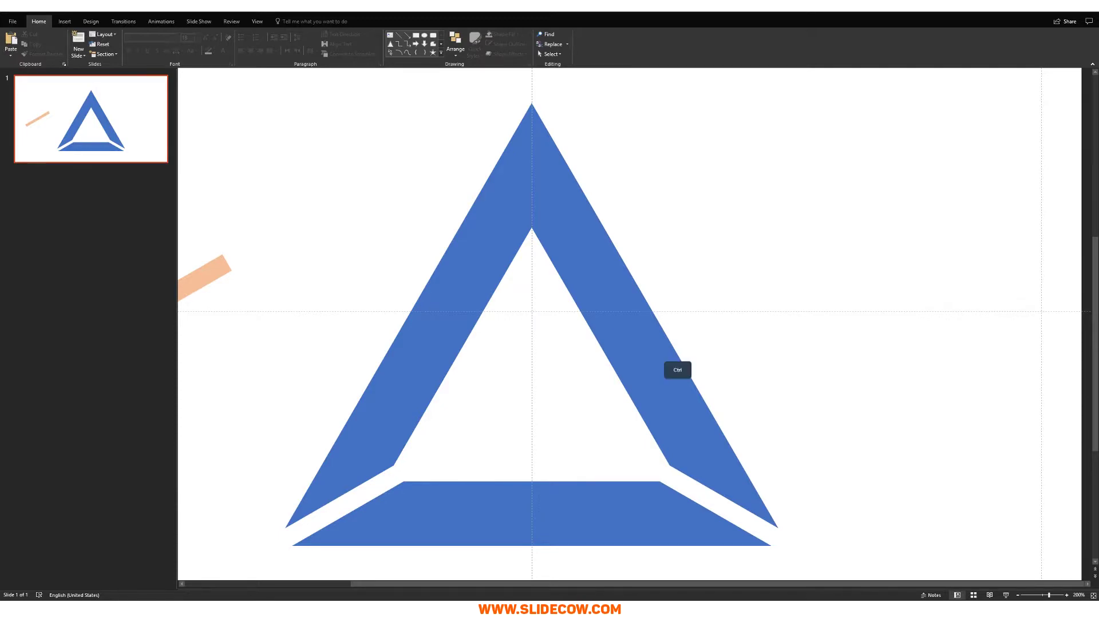
{"action": "scroll", "coordinate": [677, 370], "scroll_direction": "down", "scroll_amount": 3, "text": "ctrl"}
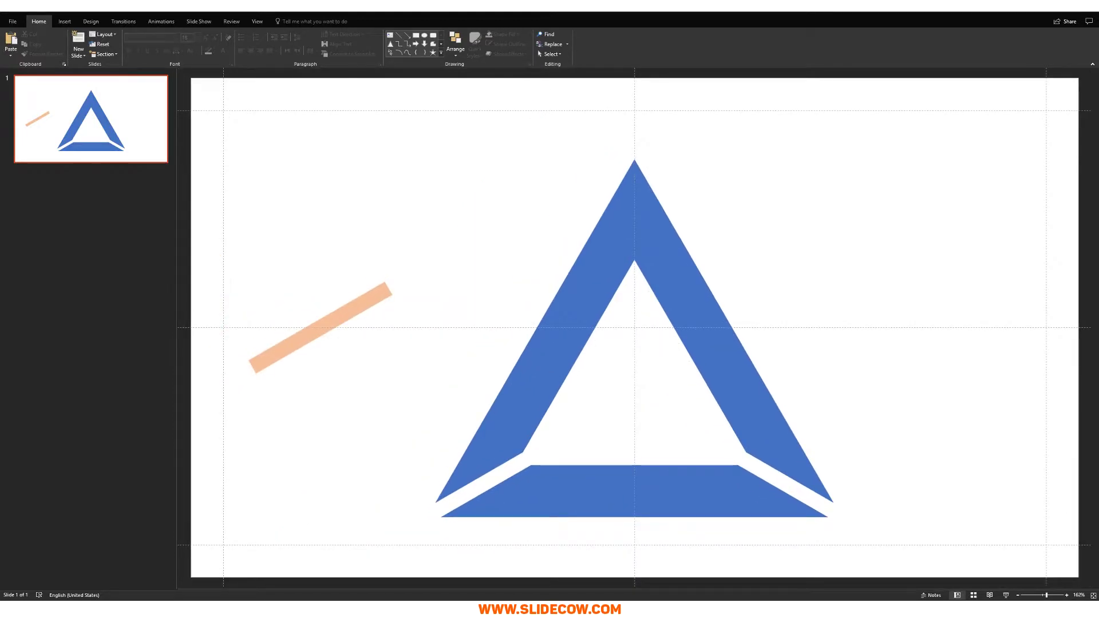
Step: Unite the two halves of the triangular frame into a single shape
{"action": "left_click", "coordinate": [710, 360]}
{"action": "left_click", "coordinate": [563, 360], "text": "ctrl"}
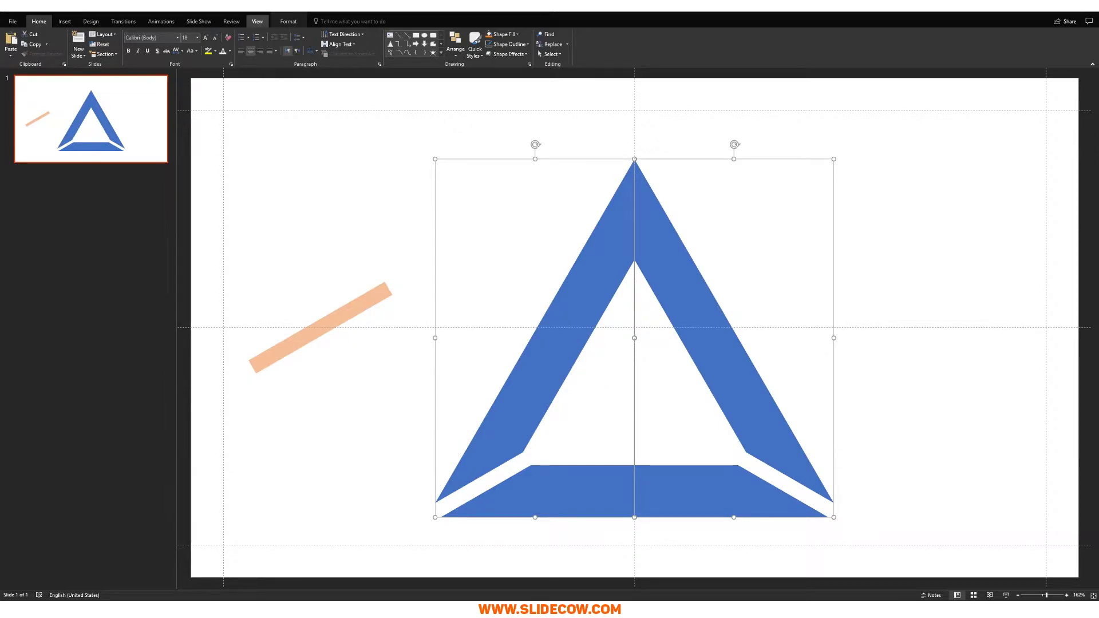
{"action": "left_click", "coordinate": [287, 21]}
{"action": "left_click", "coordinate": [84, 53]}
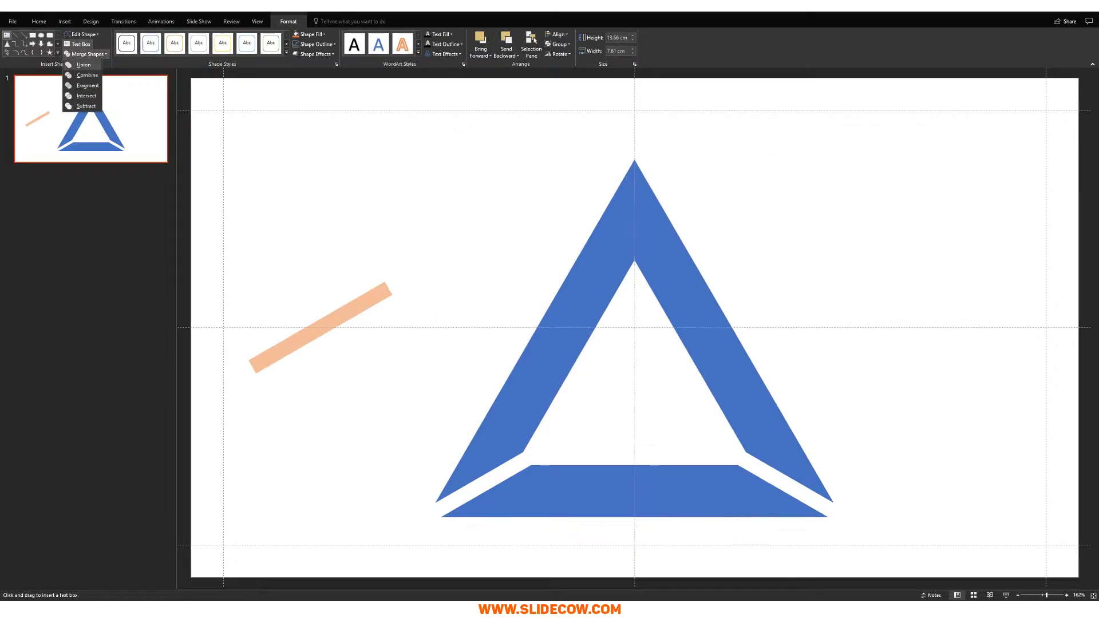
{"action": "left_click", "coordinate": [86, 64]}
{"action": "key", "text": "Escape"}
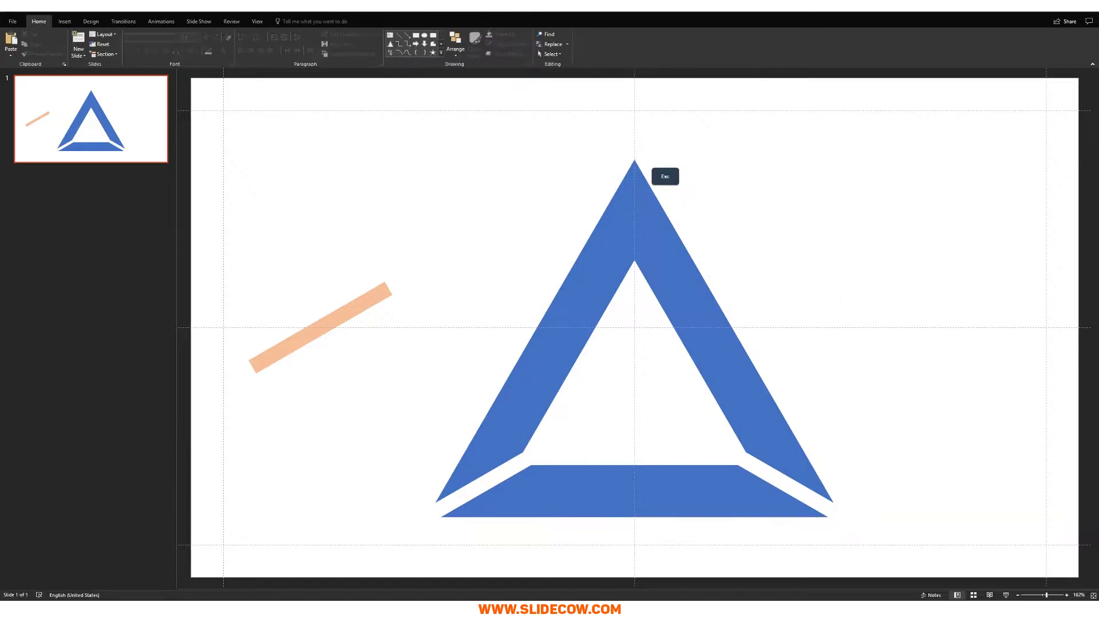
Step: Turn the spare orange bar upright, centre it over the triangle's apex on the vertical guide and bring it to the front
{"action": "left_click_drag", "start_coordinate": [376, 295], "coordinate": [527, 203]}
{"action": "left_click_drag", "start_coordinate": [446, 191], "coordinate": [635, 246]}
{"action": "right_click", "coordinate": [636, 150]}
{"action": "left_click", "coordinate": [658, 232]}
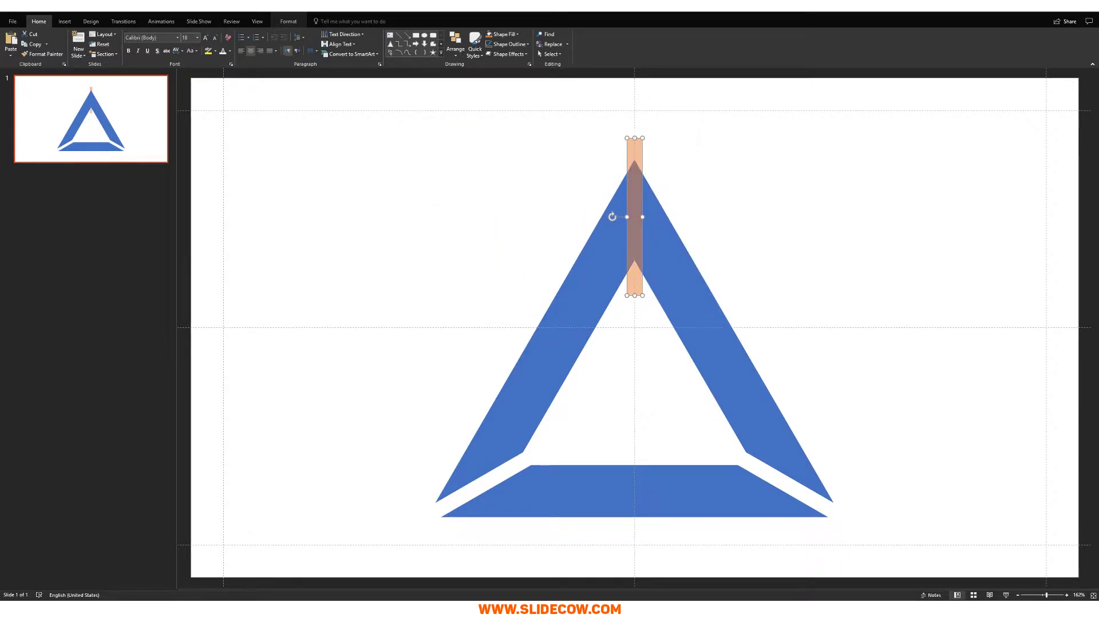
{"action": "scroll", "coordinate": [634, 217], "scroll_direction": "up", "scroll_amount": 10}
{"action": "left_click_drag", "start_coordinate": [635, 189], "coordinate": [635, 189]}
{"action": "left_click", "coordinate": [748, 217]}
{"action": "scroll", "coordinate": [747, 216], "scroll_direction": "down", "scroll_amount": 5}
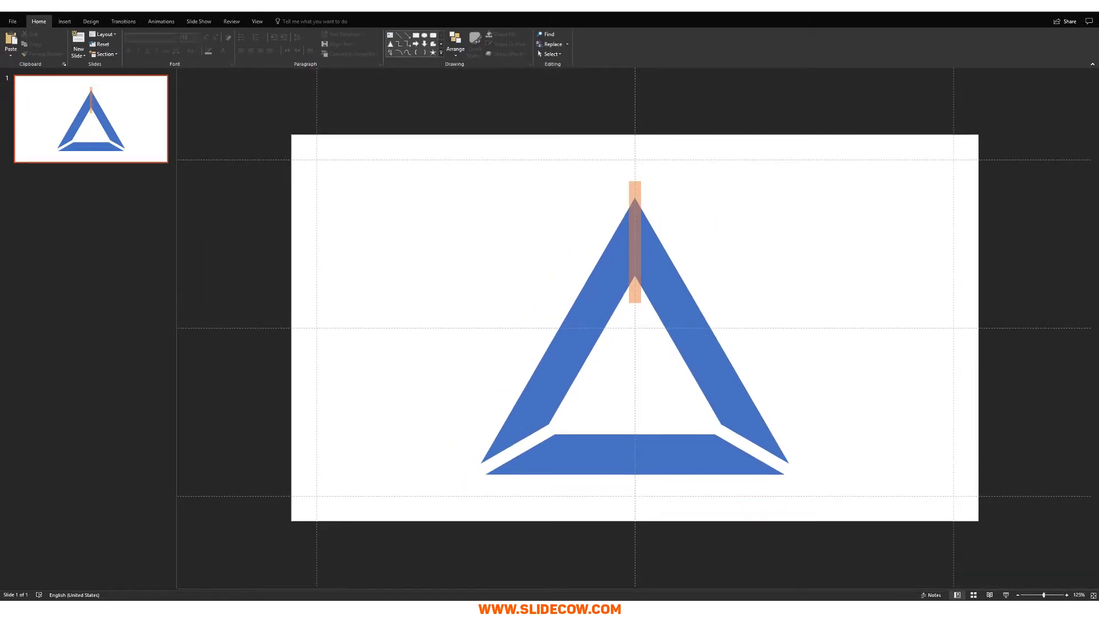
Step: Subtract the upright orange bar from the triangle to cut a vertical gap at the apex
{"action": "left_click", "coordinate": [677, 294]}
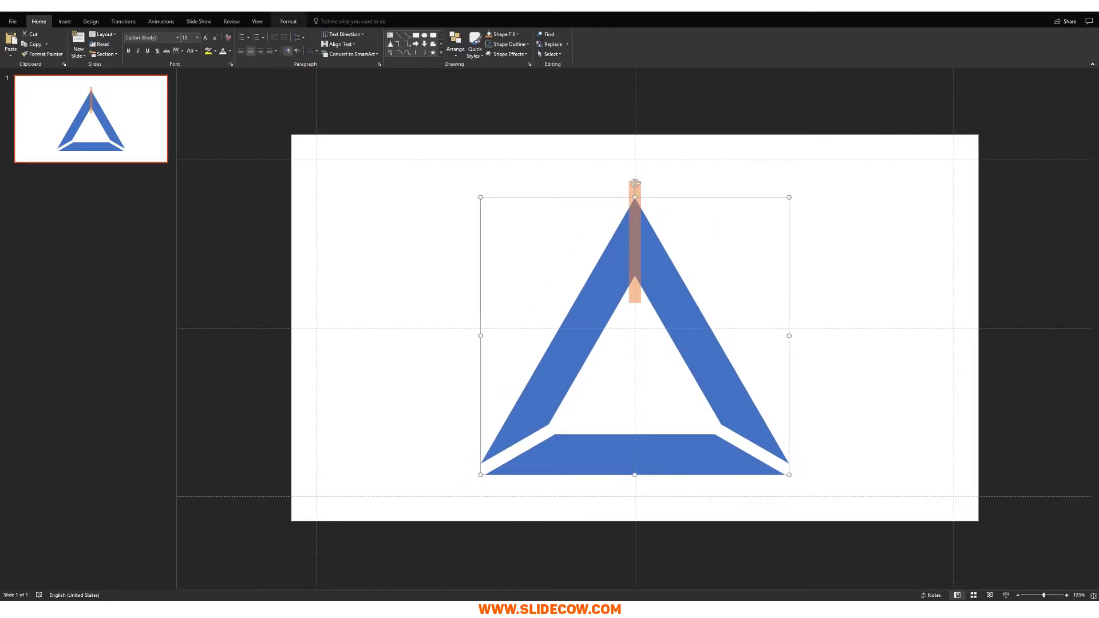
{"action": "left_click", "coordinate": [634, 206], "text": "shift"}
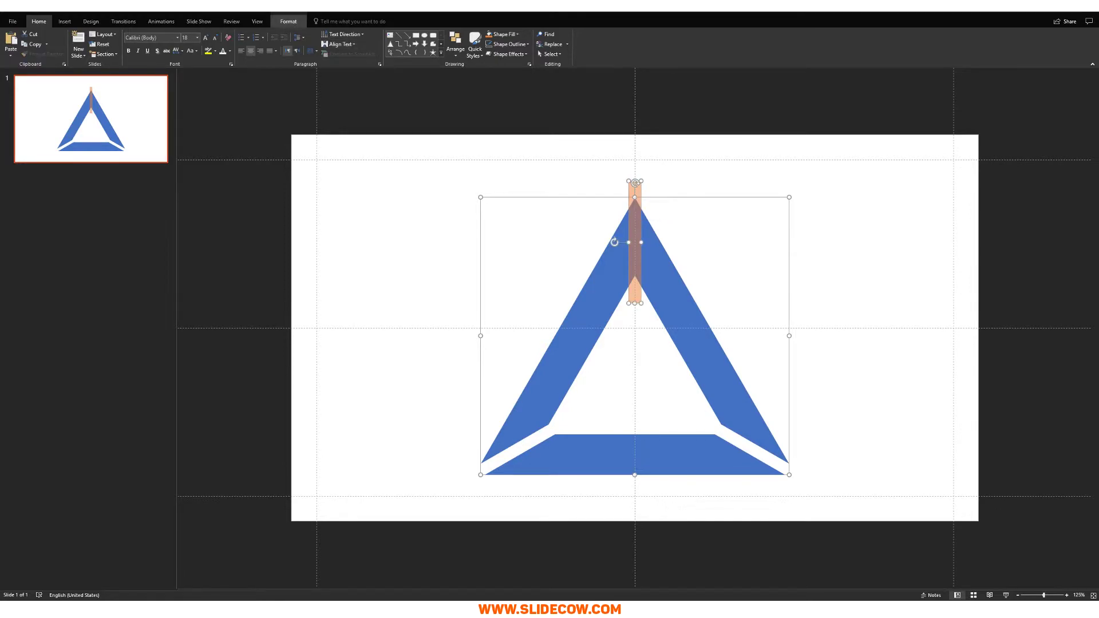
{"action": "left_click", "coordinate": [288, 21]}
{"action": "left_click", "coordinate": [86, 54]}
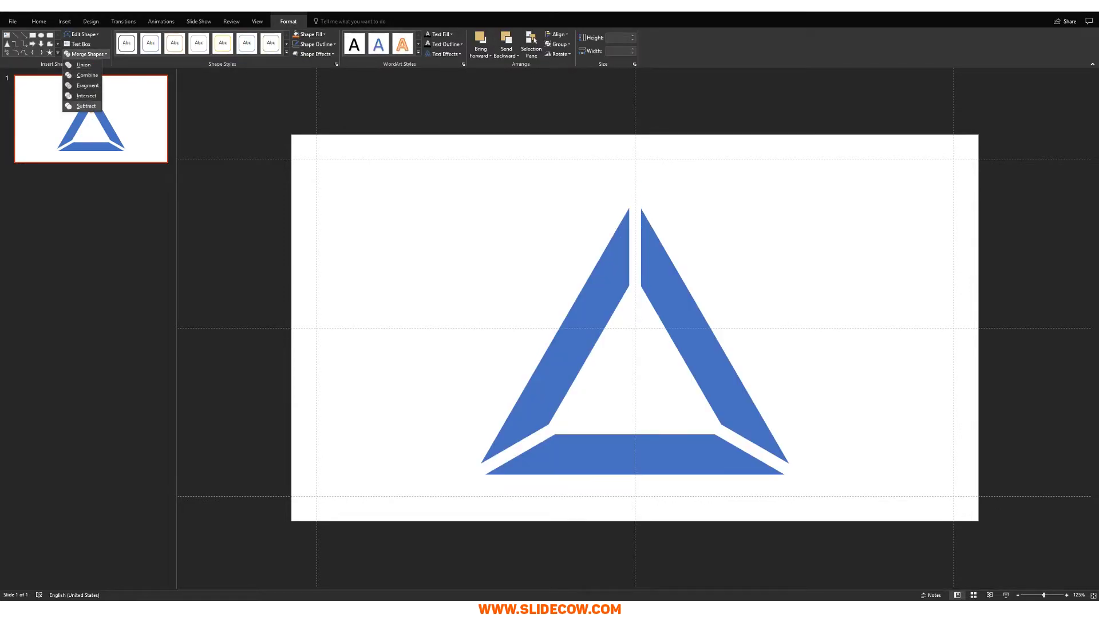
{"action": "left_click", "coordinate": [86, 106]}
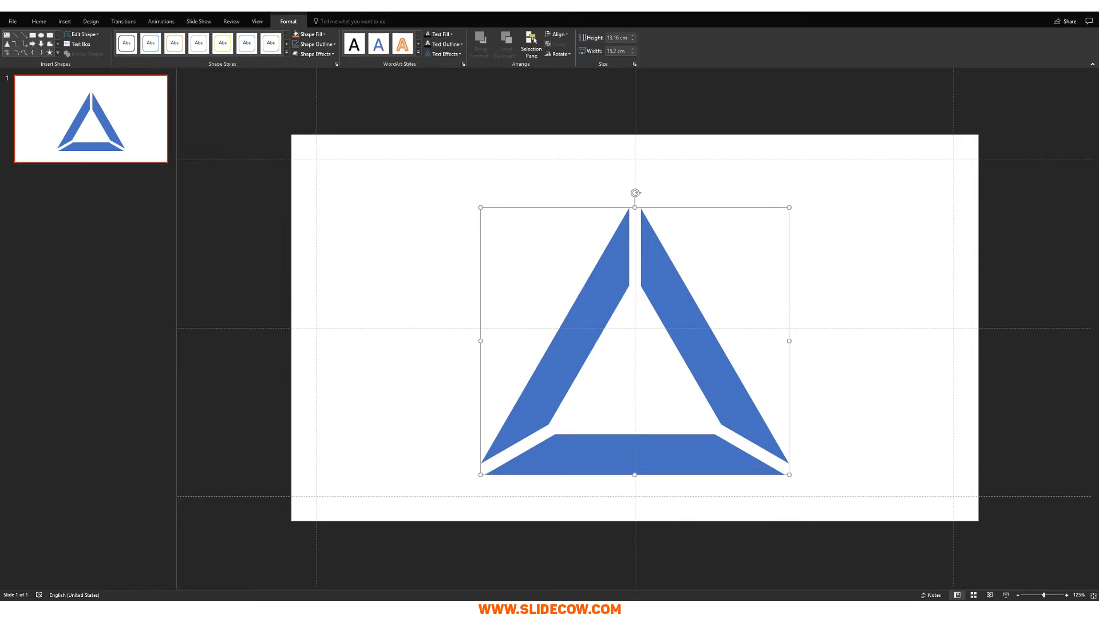
{"action": "left_click_drag", "start_coordinate": [606, 312], "coordinate": [547, 245]}
{"action": "key", "text": "ctrl+z"}
Step: Duplicate the slide with the segmented triangle and return to the first slide
{"action": "left_click", "coordinate": [117, 128]}
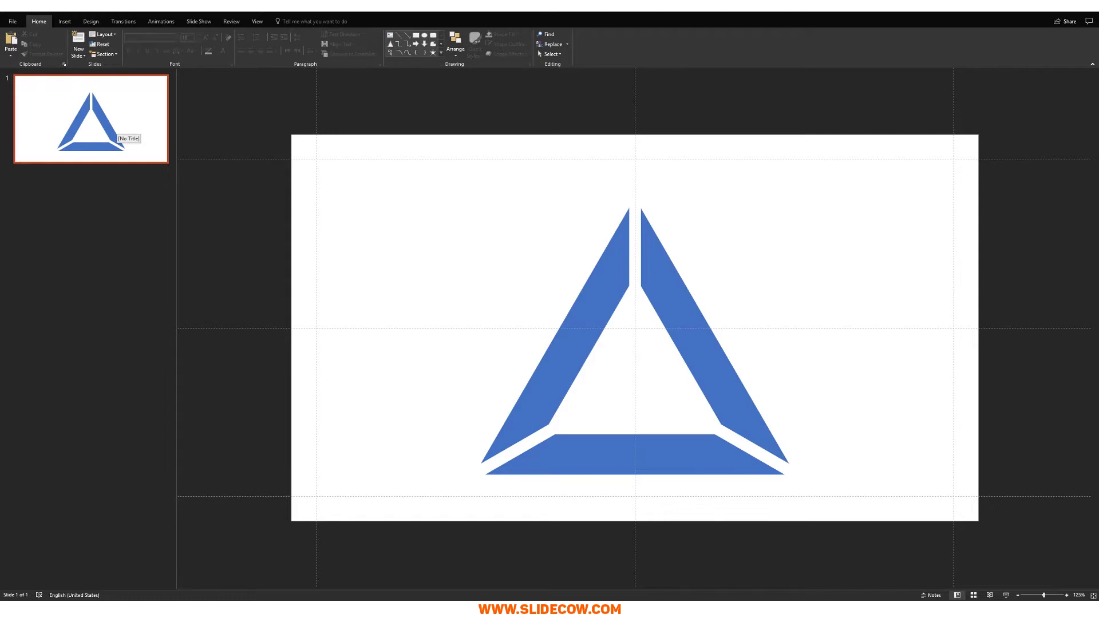
{"action": "key", "text": "ctrl+d"}
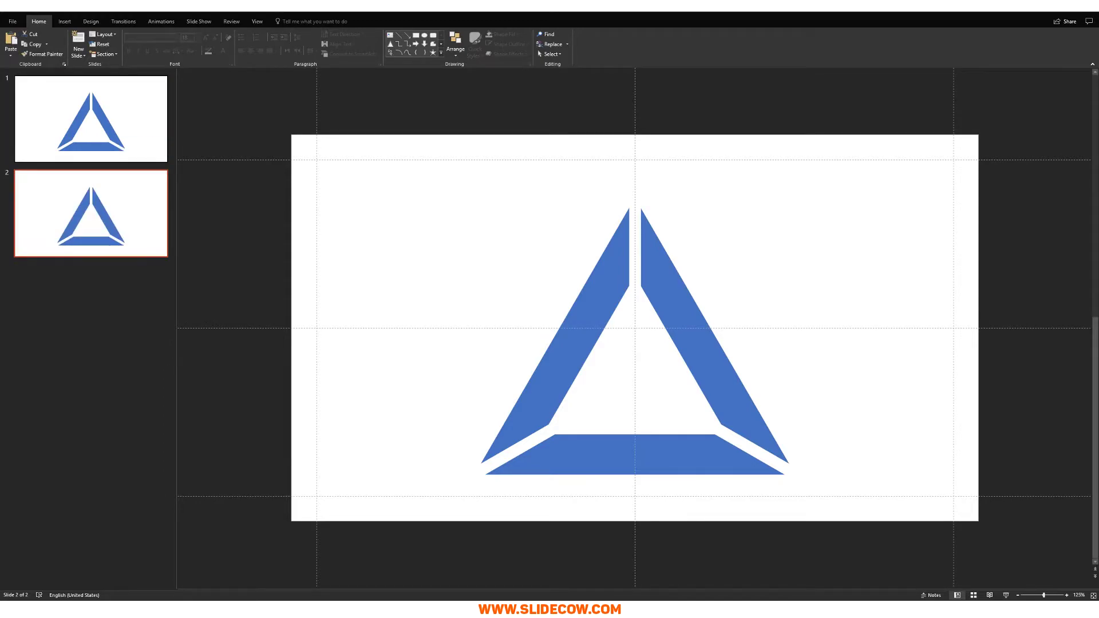
{"action": "key", "text": "Up"}
{"action": "key", "text": "Down"}
{"action": "key", "text": "Page_Up"}
{"action": "key", "text": "Page_Down"}
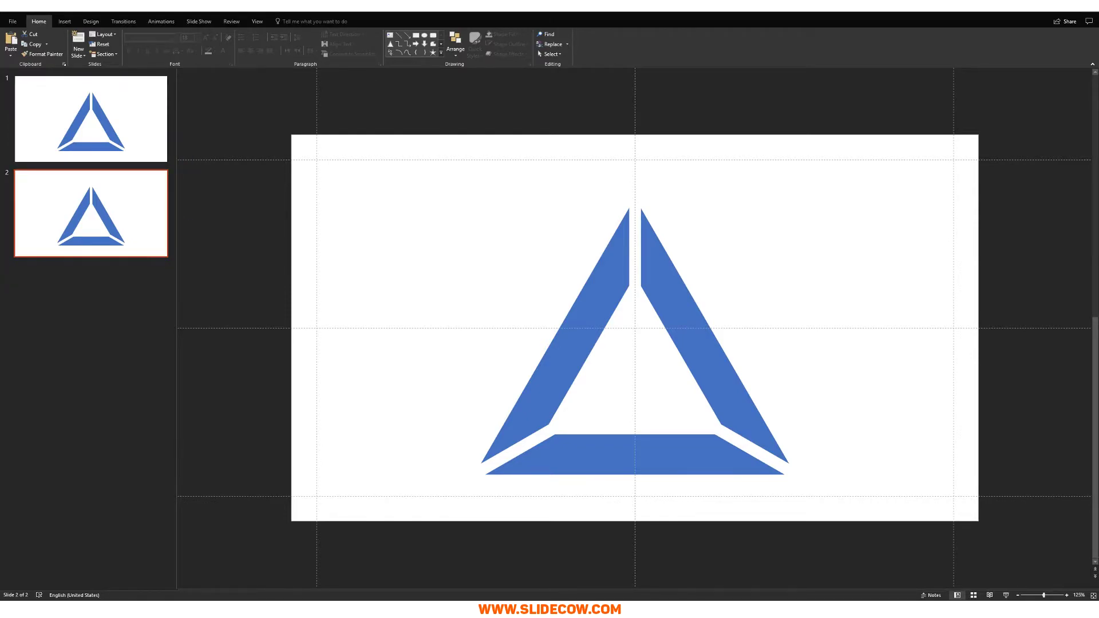
{"action": "key", "text": "Page_Up"}
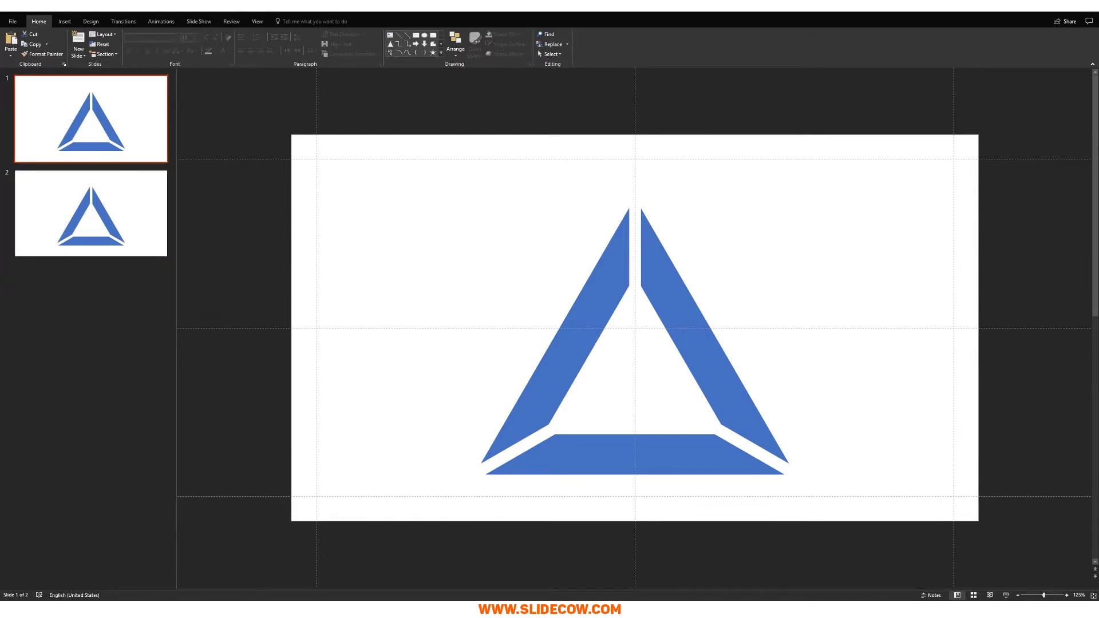
{"action": "key", "text": "Page_Down"}
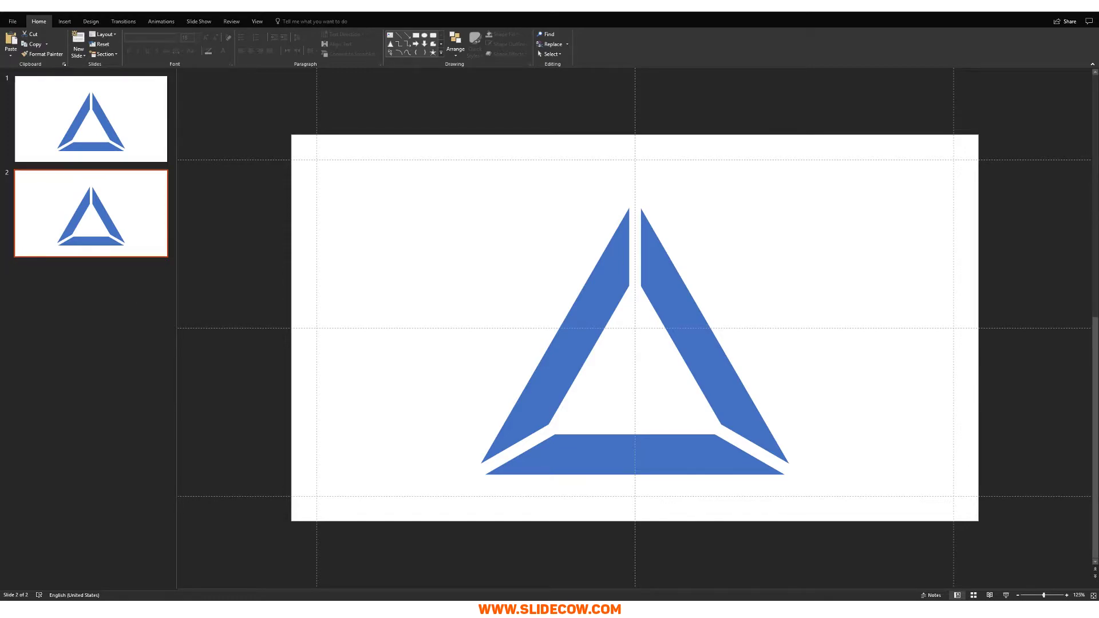
{"action": "key", "text": "Page_Up"}
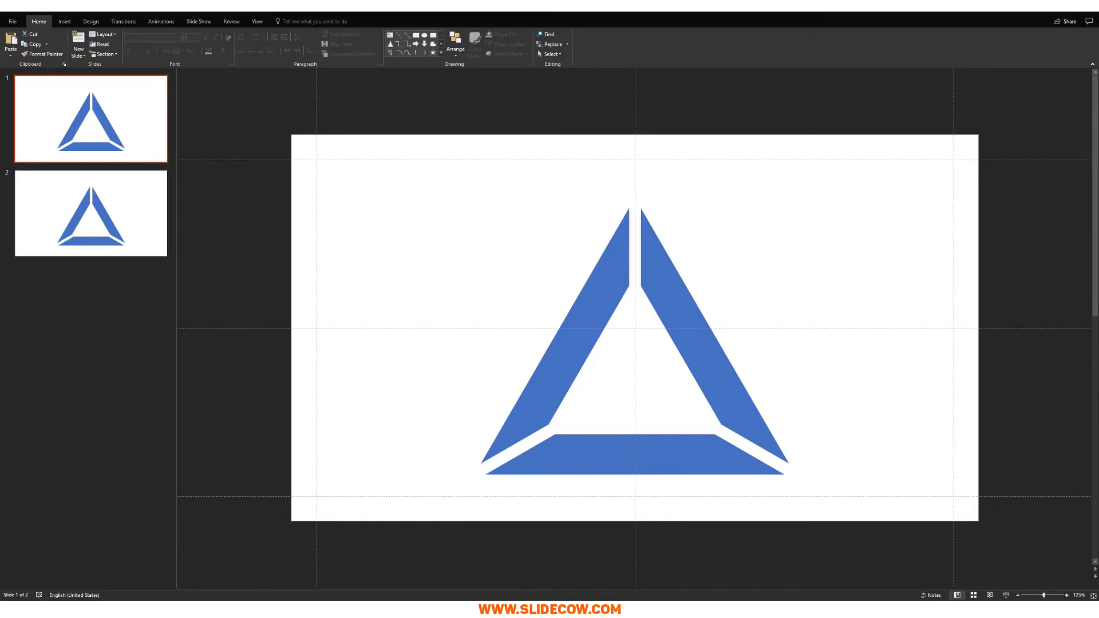
Step: Draw a rectangle about 15.6 cm high and 22.4 cm wide covering the whole segmented triangle
{"action": "left_click", "coordinate": [64, 21]}
{"action": "left_click", "coordinate": [147, 43]}
{"action": "left_click", "coordinate": [143, 117]}
{"action": "left_click_drag", "start_coordinate": [407, 180], "coordinate": [860, 497]}
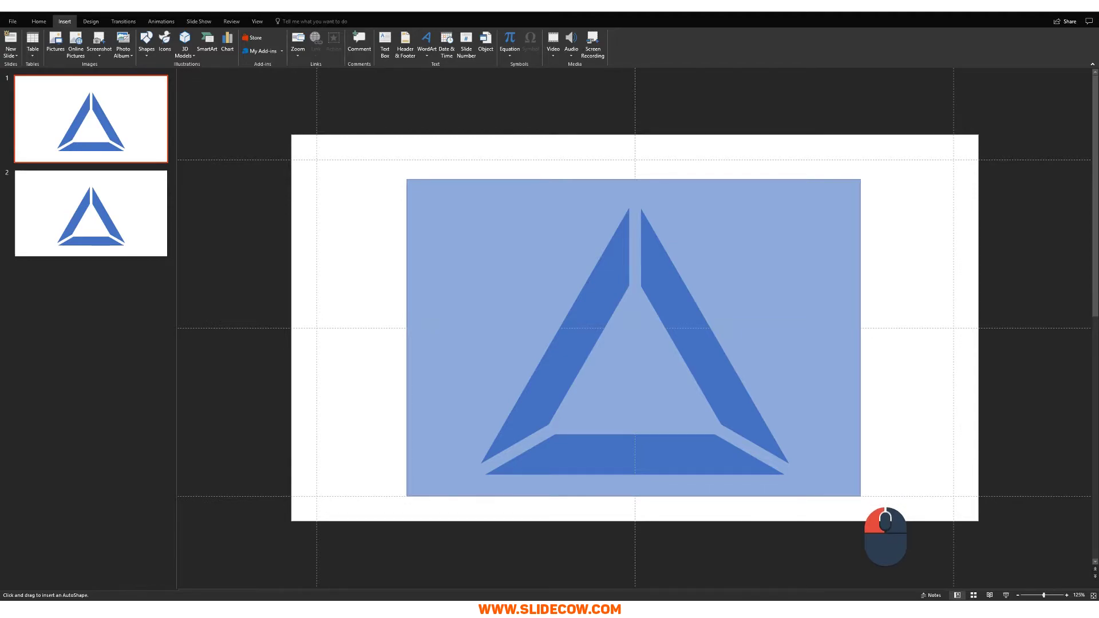
{"action": "left_click_drag", "start_coordinate": [860, 497], "coordinate": [860, 496]}
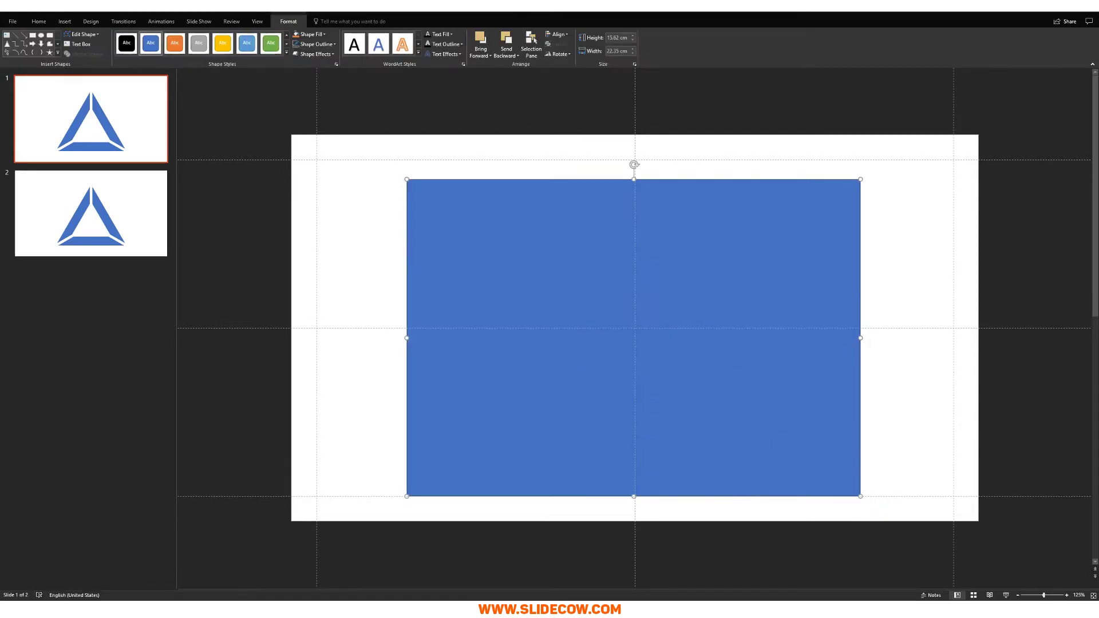
Step: Give the rectangle an orange fill with no outline and send it behind the triangle
{"action": "left_click", "coordinate": [296, 34]}
{"action": "left_click", "coordinate": [314, 44]}
{"action": "left_click", "coordinate": [318, 137]}
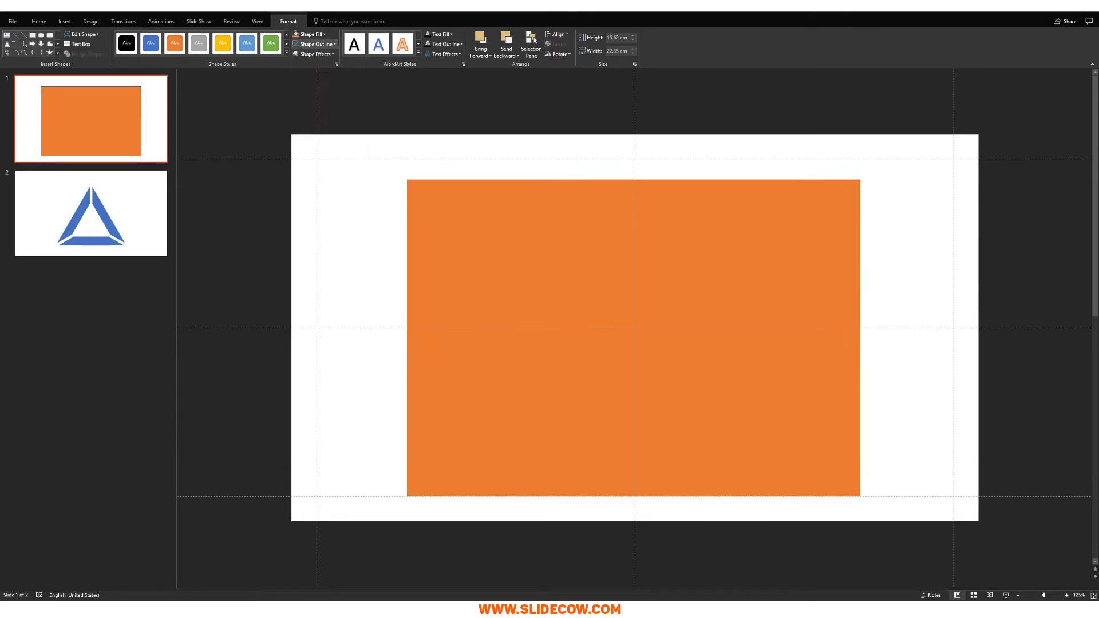
{"action": "right_click", "coordinate": [520, 240]}
{"action": "left_click", "coordinate": [548, 331]}
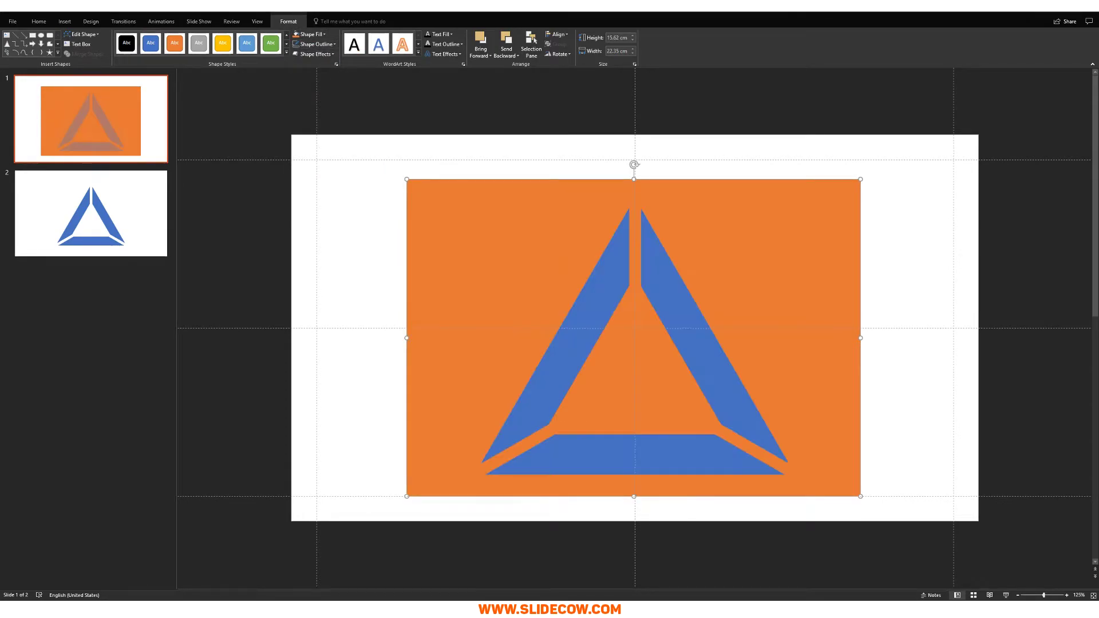
Step: Fragment the segmented triangle together with the orange rectangle behind it
{"action": "left_click", "coordinate": [927, 329]}
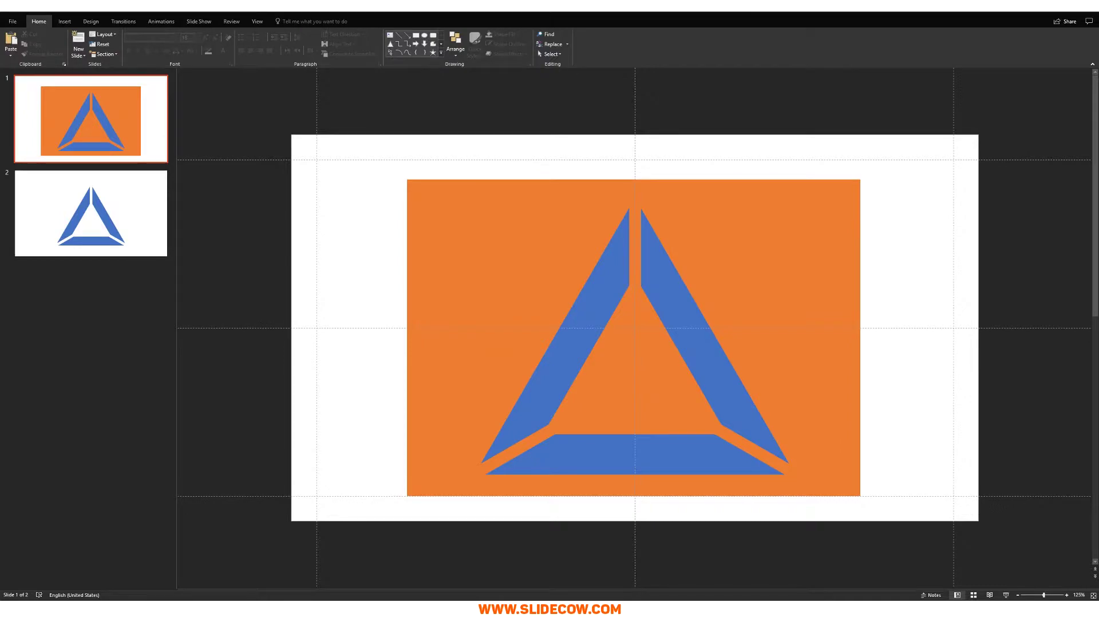
{"action": "left_click", "coordinate": [703, 338]}
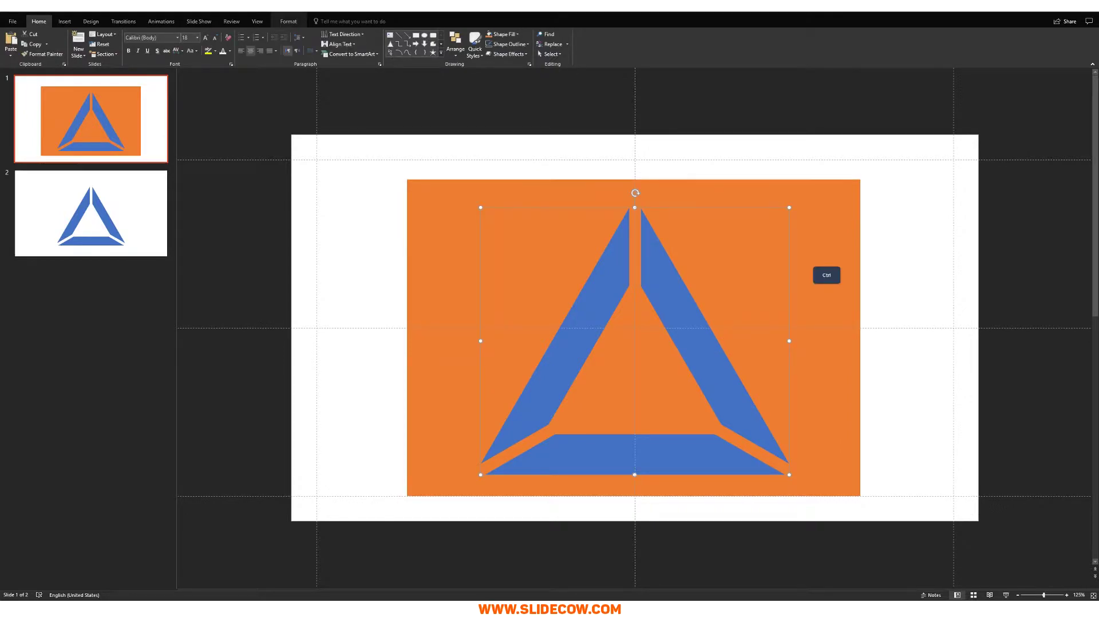
{"action": "left_click", "coordinate": [824, 223], "text": "ctrl"}
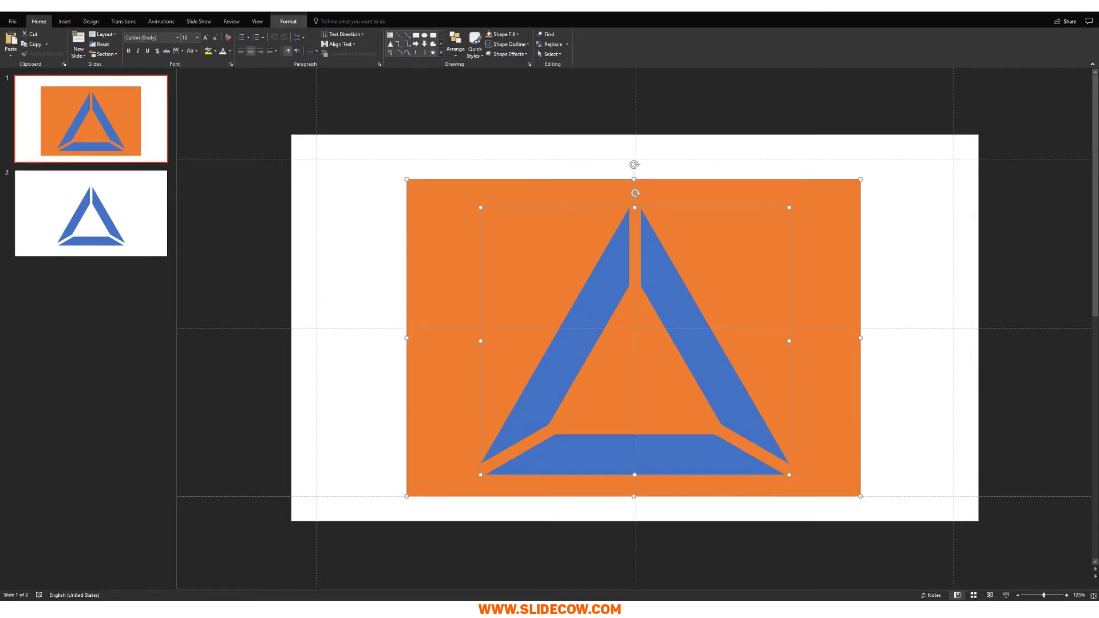
{"action": "left_click", "coordinate": [289, 21]}
{"action": "left_click", "coordinate": [86, 53]}
{"action": "left_click", "coordinate": [88, 78]}
Step: Remove the leftover rectangle pieces so that only the three separate triangle segments remain on the slide
{"action": "key", "text": "Escape"}
{"action": "left_click", "coordinate": [575, 338]}
{"action": "left_click", "coordinate": [694, 335], "text": "ctrl"}
{"action": "left_click", "coordinate": [632, 458], "text": "ctrl"}
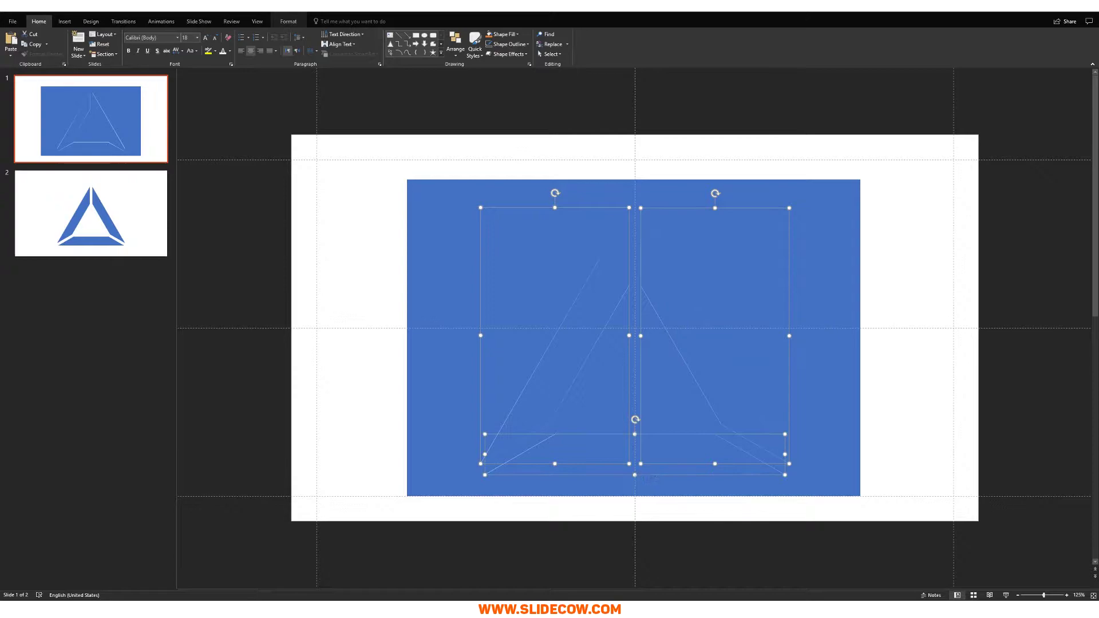
{"action": "key", "text": "Delete"}
{"action": "left_click", "coordinate": [669, 372]}
{"action": "key", "text": "Delete"}
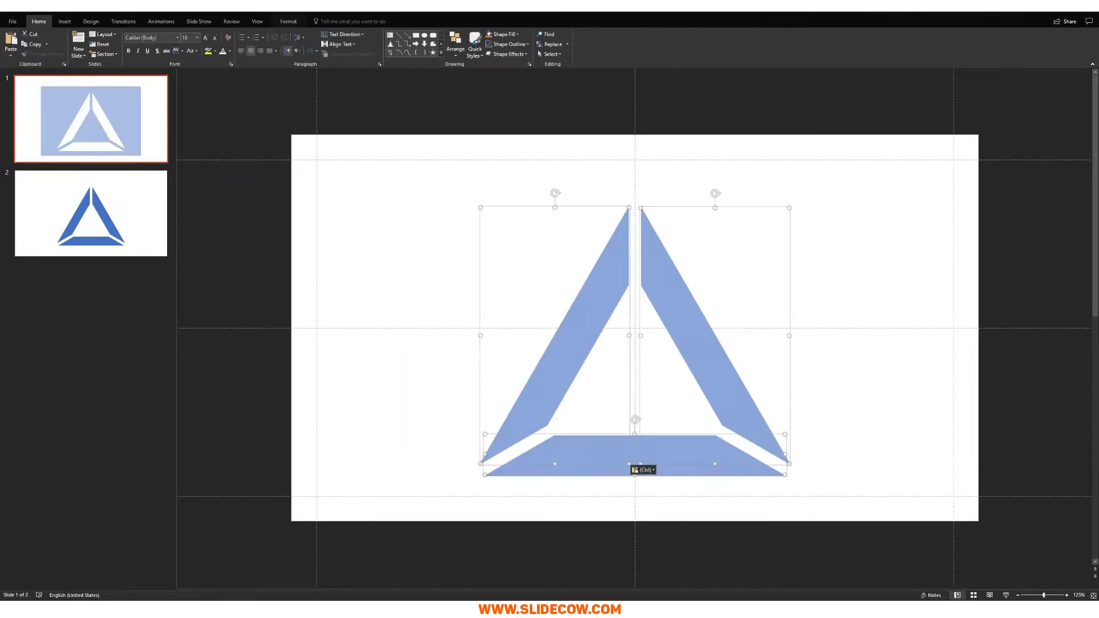
Step: Try moving each of the three triangle segments away on its own, undoing every move
{"action": "left_click_drag", "start_coordinate": [577, 344], "coordinate": [313, 281]}
{"action": "key", "text": "ctrl+z"}
{"action": "left_click_drag", "start_coordinate": [736, 351], "coordinate": [922, 273]}
{"action": "key", "text": "ctrl+z"}
{"action": "left_click", "coordinate": [636, 458]}
{"action": "left_click_drag", "start_coordinate": [635, 458], "coordinate": [457, 257]}
{"action": "key", "text": "ctrl+z"}
{"action": "key", "text": "Escape"}
{"action": "scroll", "coordinate": [882, 407], "scroll_direction": "down", "scroll_amount": 5}
{"action": "scroll", "coordinate": [796, 424], "scroll_direction": "up", "scroll_amount": 4}
{"action": "left_click", "coordinate": [716, 360]}
{"action": "left_click_drag", "start_coordinate": [719, 375], "coordinate": [816, 329]}
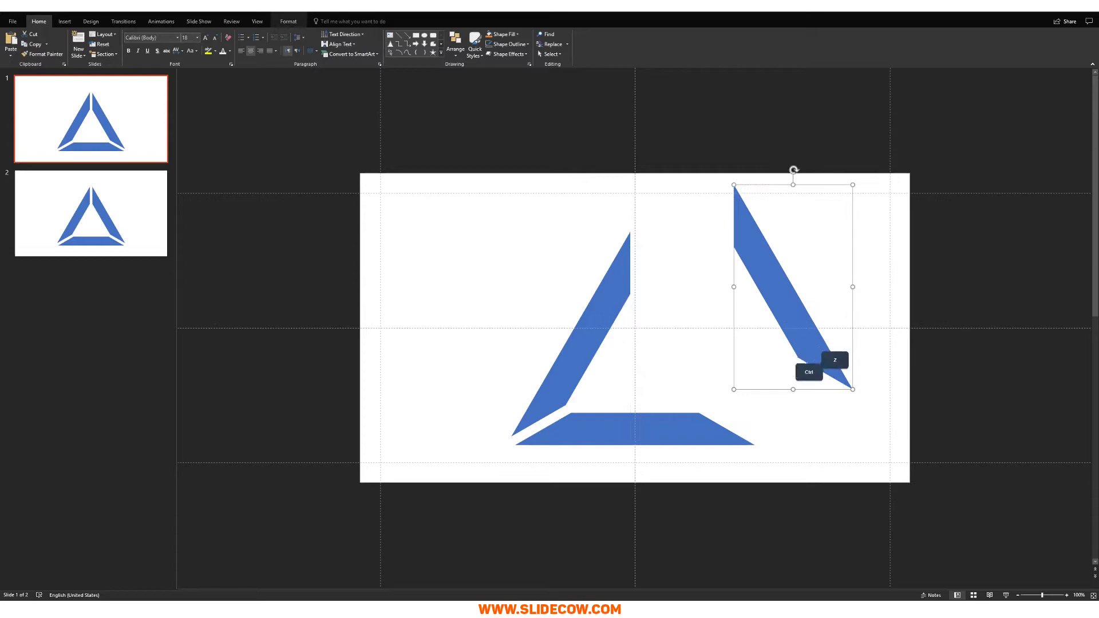
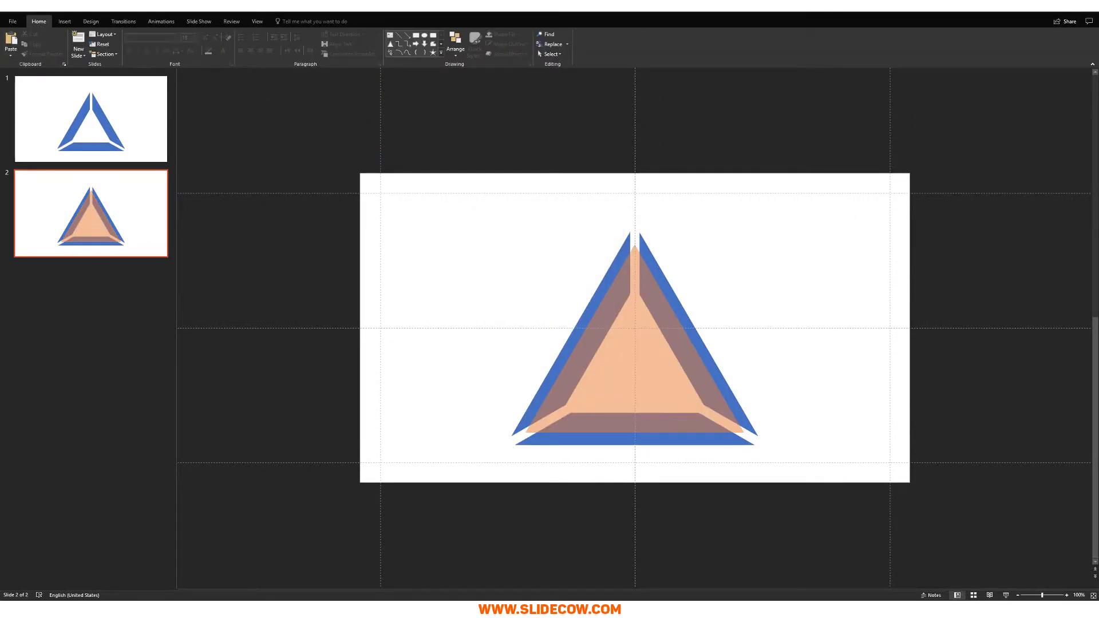
Step: On the second slide, shrink the translucent orange triangle from its centre and shift it slightly downwards
{"action": "left_click", "coordinate": [634, 354]}
{"action": "key", "text": "shift+Down"}
{"action": "key", "text": "shift+Left"}
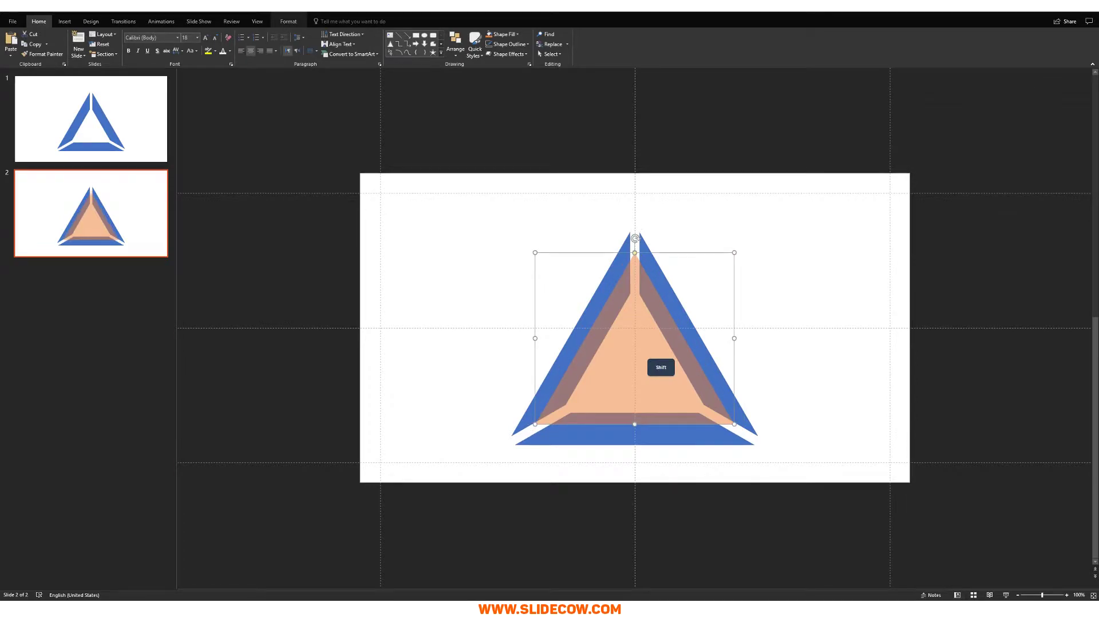
{"action": "left_click_drag", "start_coordinate": [634, 355], "coordinate": [634, 361]}
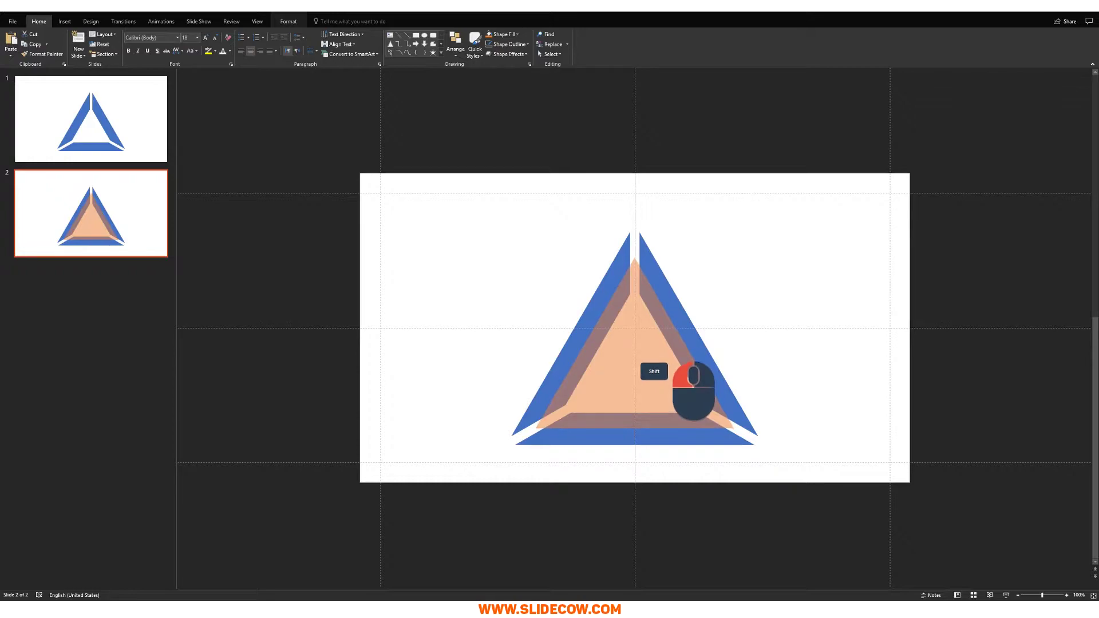
Step: Enlarge the translucent orange triangle proportionally from its centre until its edges run along the middle of the blue segments
{"action": "key", "text": "ctrl+shift+Right"}
{"action": "key", "text": "ctrl+shift+Right"}
{"action": "key", "text": "ctrl+shift+Right"}
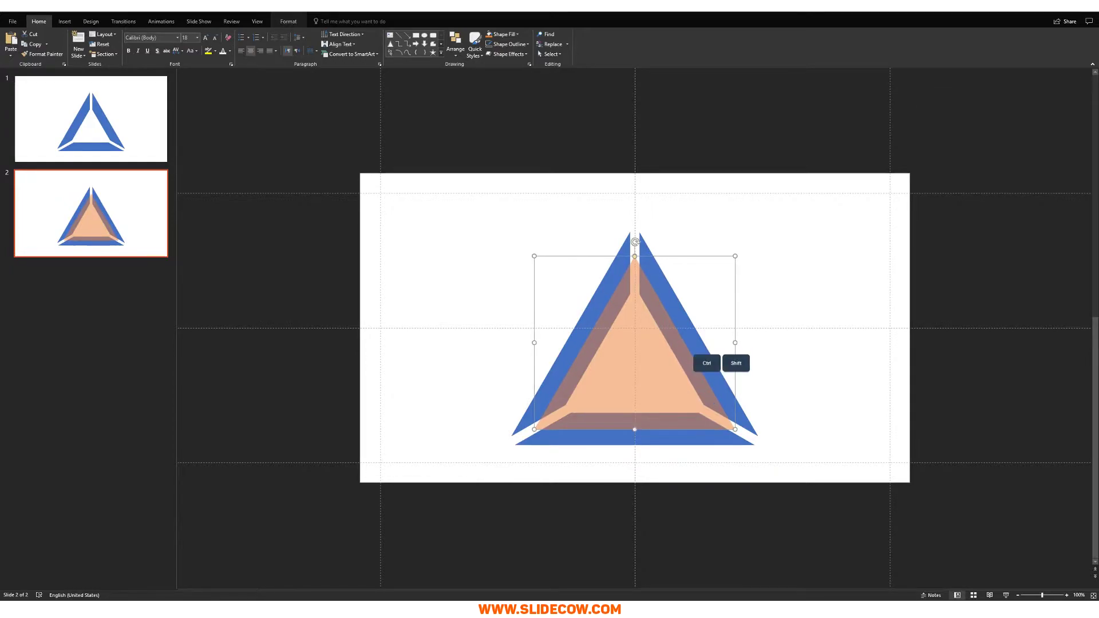
{"action": "key", "text": "ctrl+shift+Up"}
{"action": "key", "text": "ctrl+shift+Right"}
{"action": "key", "text": "ctrl+shift+Up"}
{"action": "key", "text": "ctrl+shift+Right"}
{"action": "left_click_drag", "start_coordinate": [738, 432], "coordinate": [740, 433]}
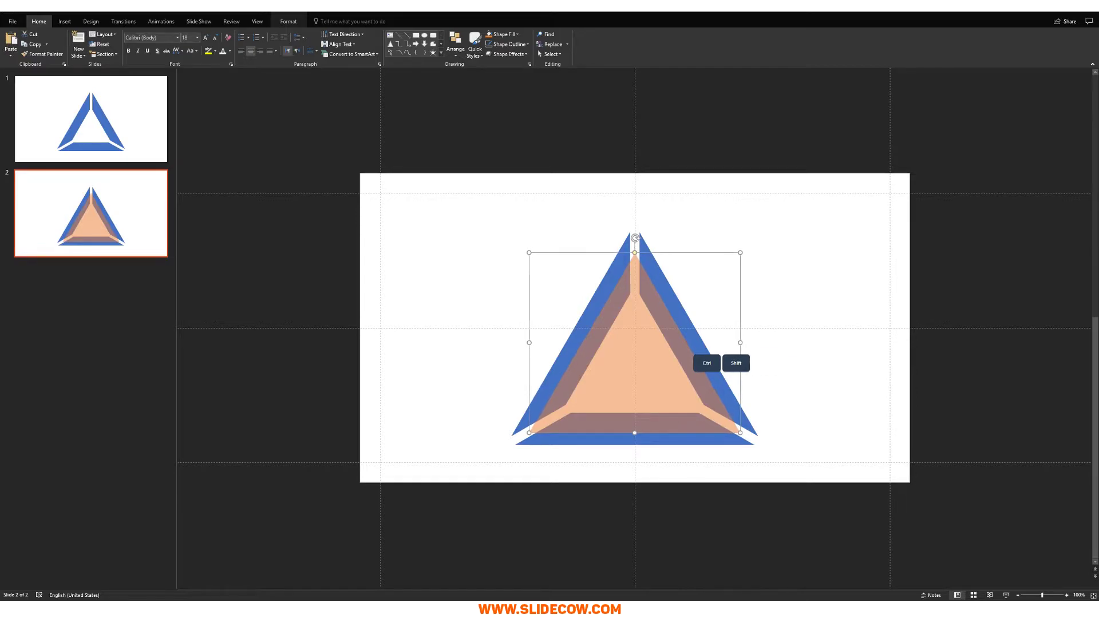
{"action": "key", "text": "Escape"}
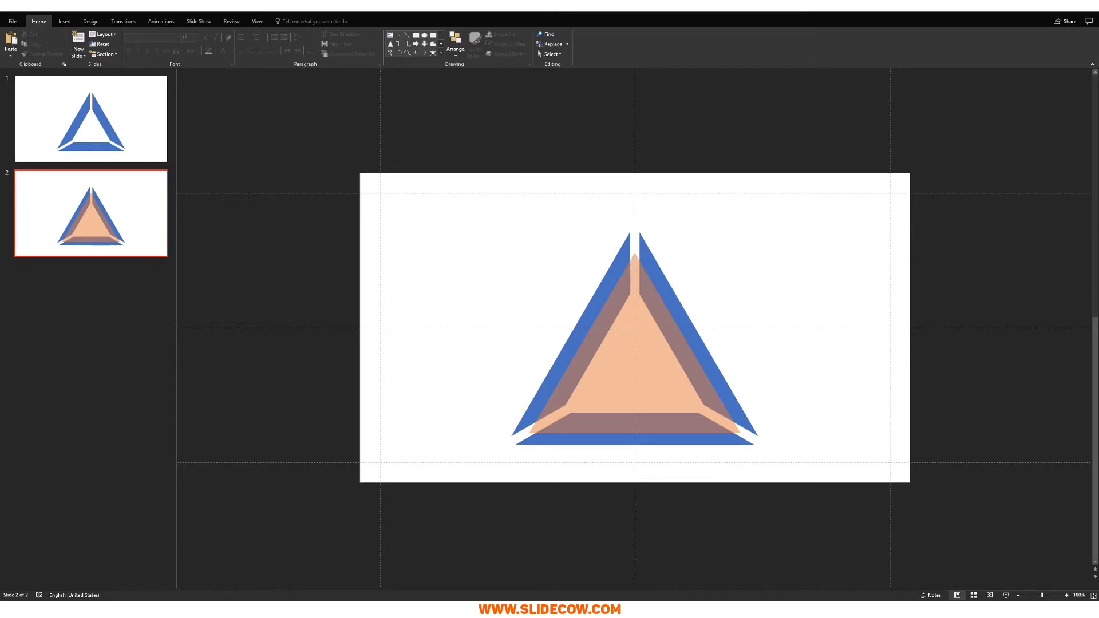
Step: Intersect the segmented blue triangle with the translucent orange triangle to keep only the inner bands
{"action": "left_click", "coordinate": [699, 350]}
{"action": "left_click", "coordinate": [676, 340], "text": "shift"}
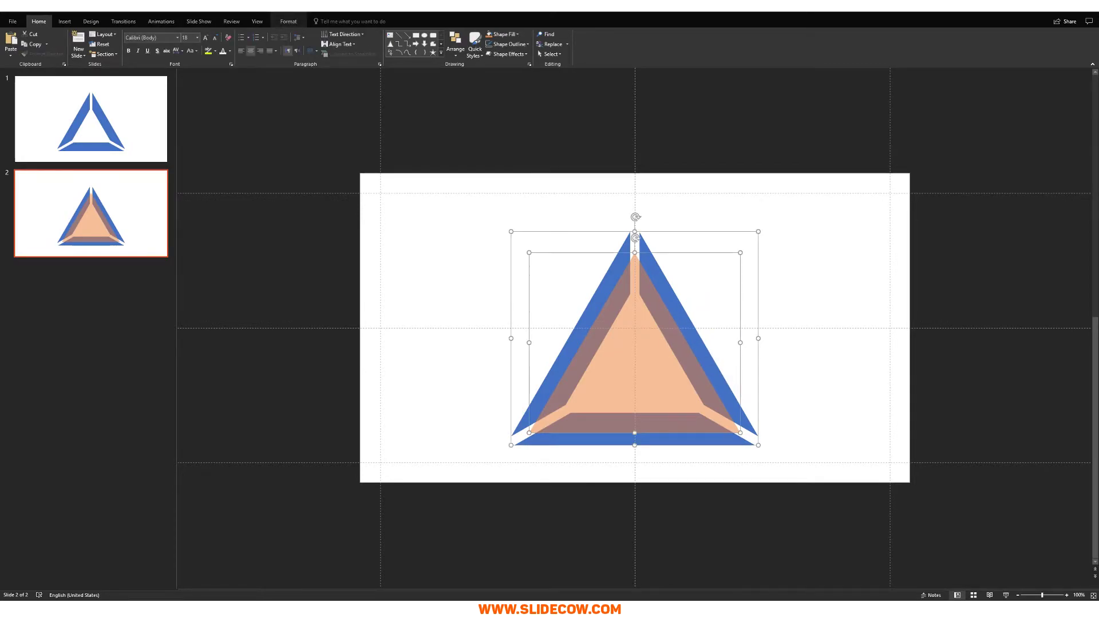
{"action": "left_click", "coordinate": [288, 21]}
{"action": "left_click", "coordinate": [86, 54]}
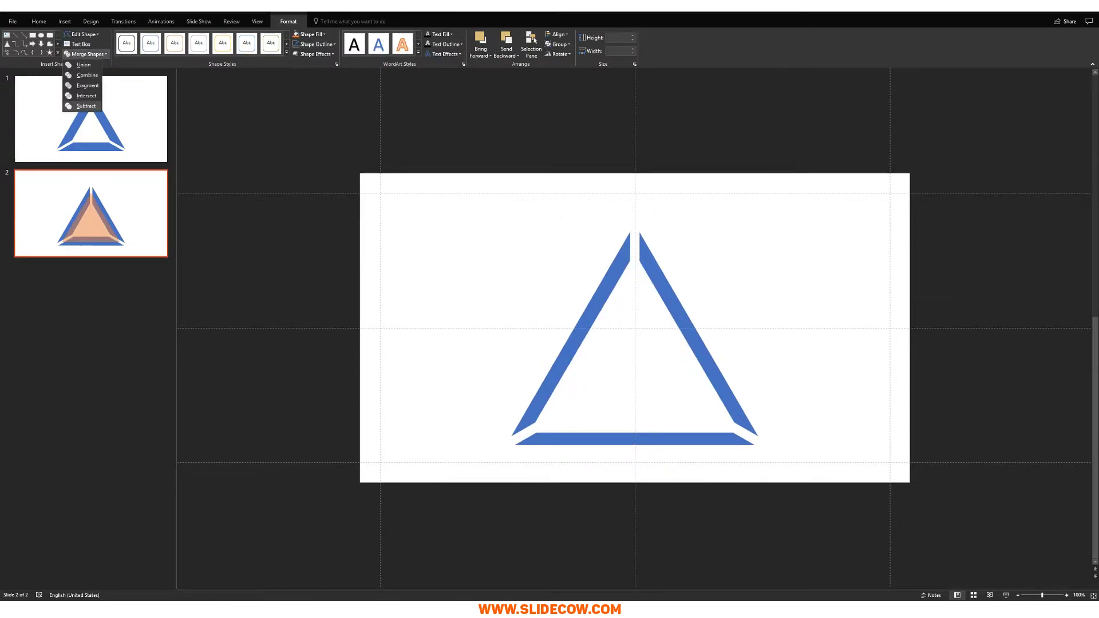
{"action": "left_click", "coordinate": [86, 106]}
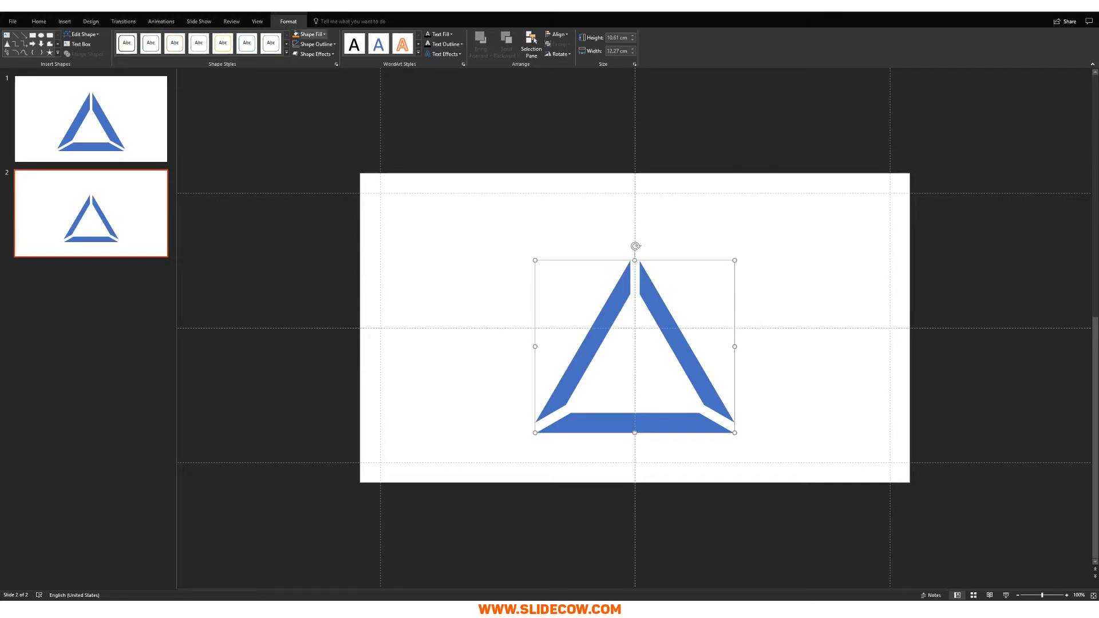
Step: Fill the inner band shape with black at 80% transparency
{"action": "left_click", "coordinate": [311, 35]}
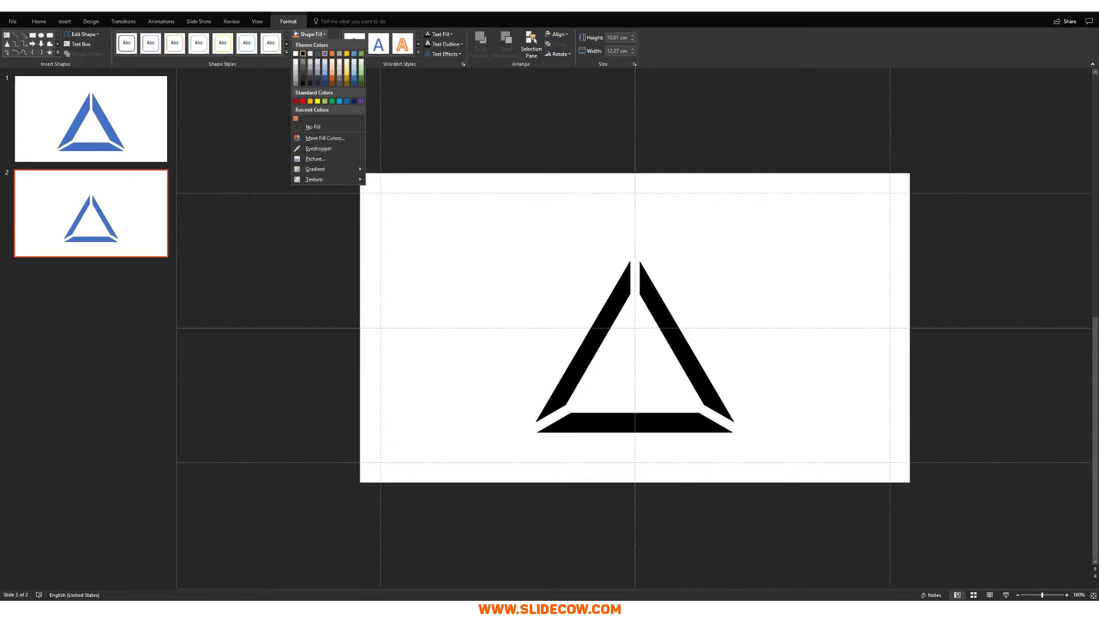
{"action": "left_click", "coordinate": [304, 53]}
{"action": "left_click", "coordinate": [312, 34]}
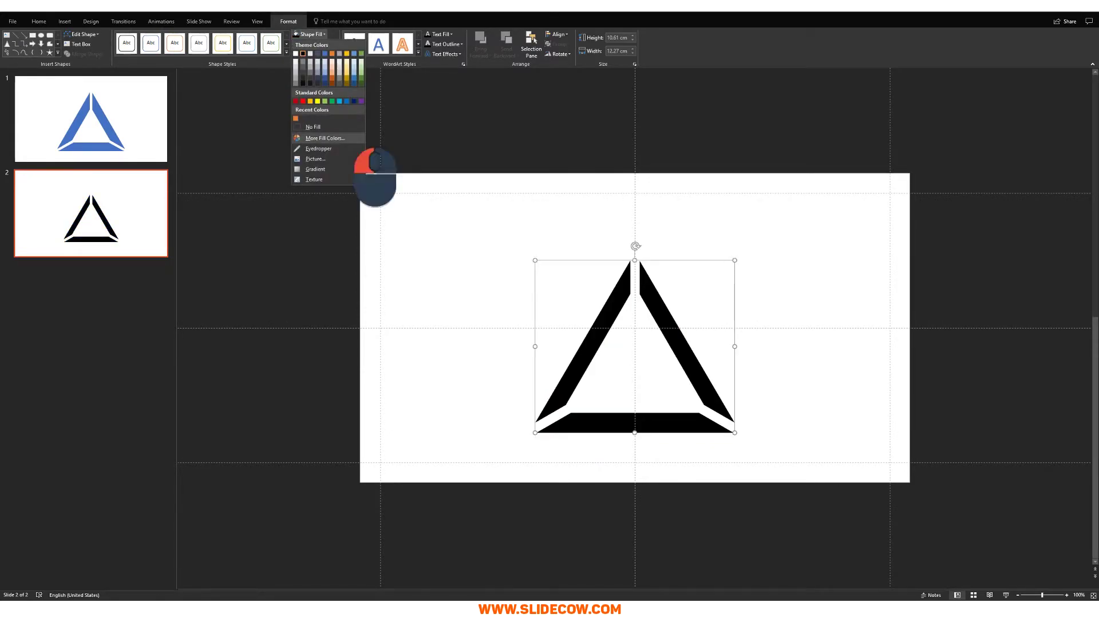
{"action": "left_click", "coordinate": [321, 138]}
{"action": "left_click", "coordinate": [560, 373]}
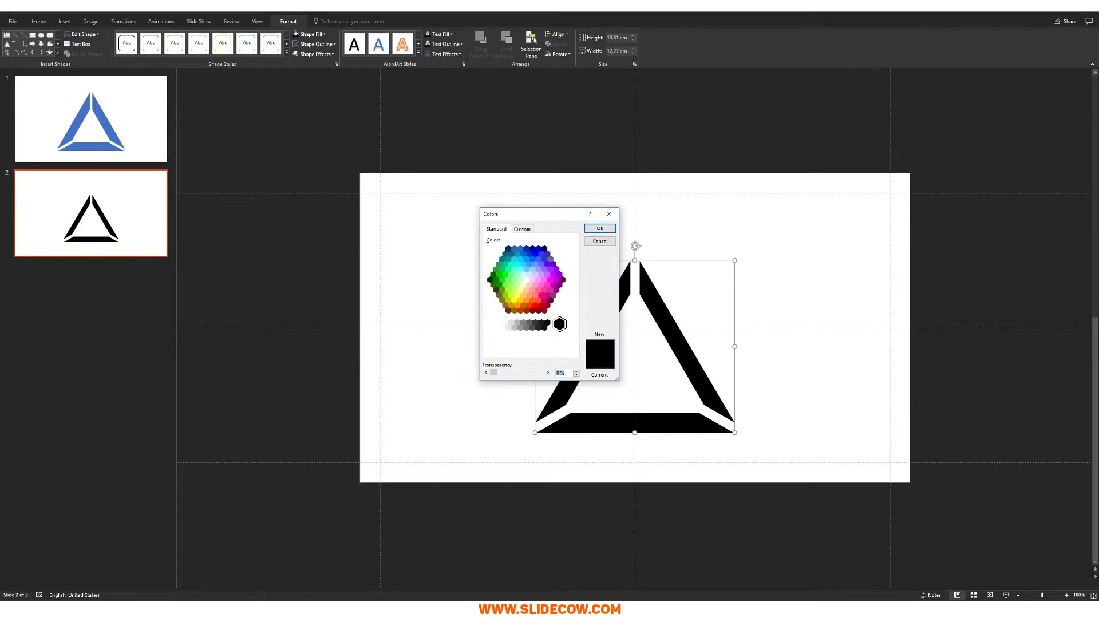
{"action": "type", "text": "80"}
{"action": "key", "text": "Return"}
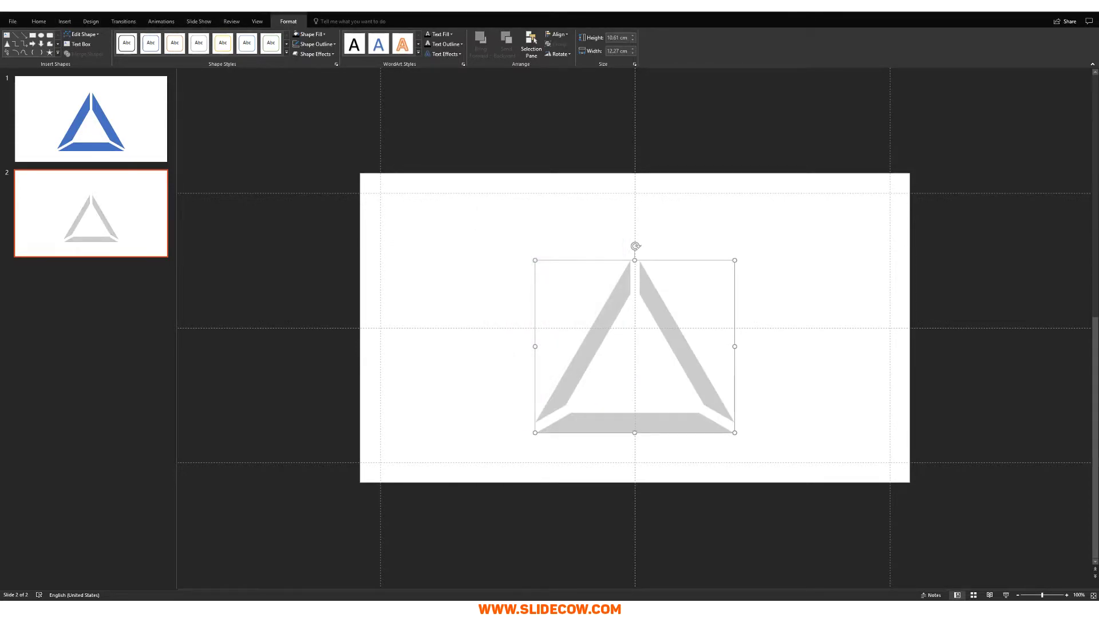
Step: Copy the transparent black shape onto the segmented triangle on the first slide
{"action": "key", "text": "ctrl+c"}
{"action": "left_click", "coordinate": [91, 119]}
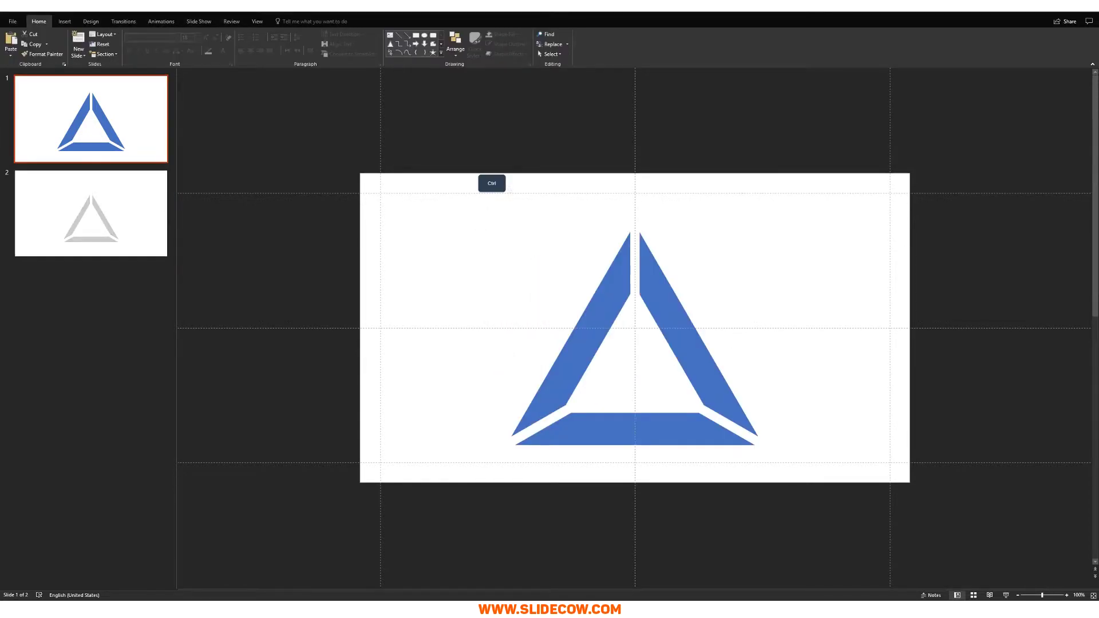
{"action": "key", "text": "ctrl+v"}
{"action": "left_click", "coordinate": [491, 183]}
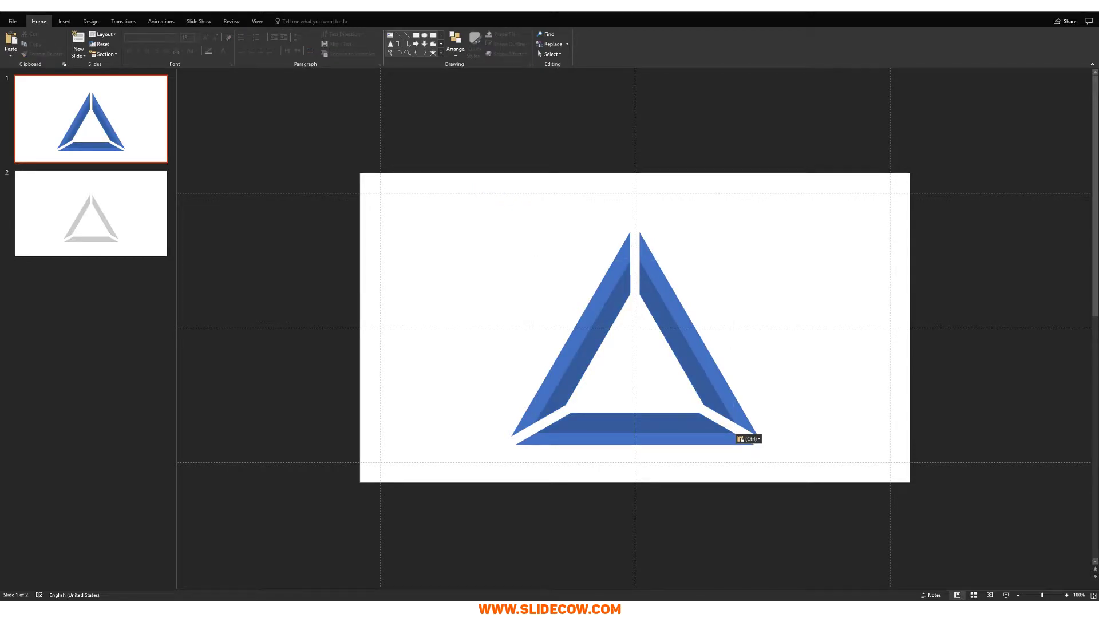
Step: Try an orange fill on the left segment and a gold fill on the right segment, undoing both
{"action": "left_click", "coordinate": [595, 321]}
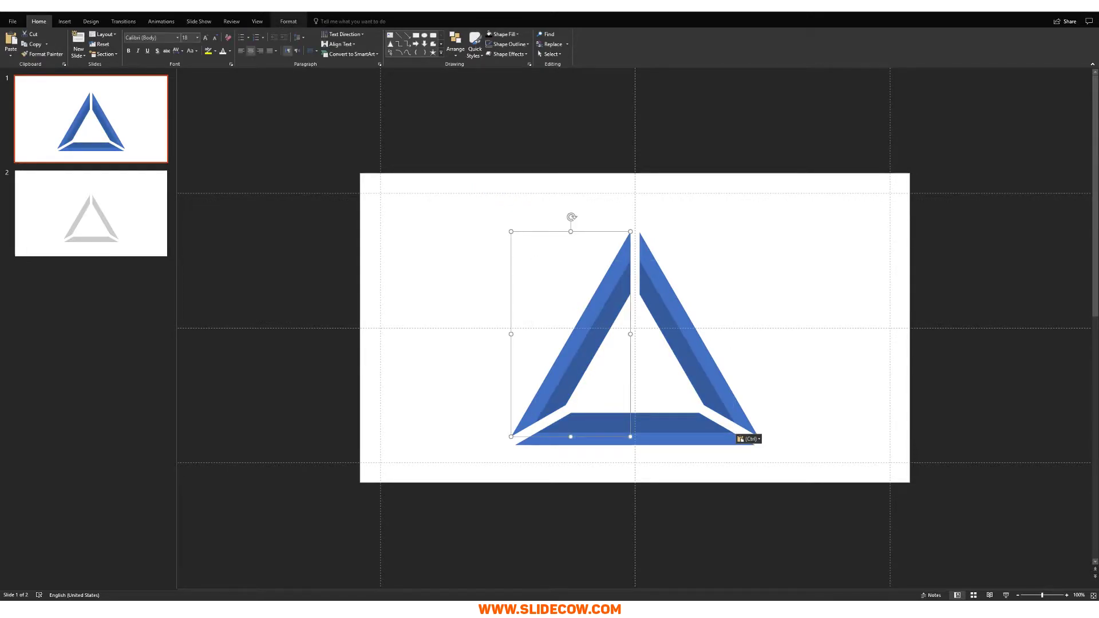
{"action": "left_click", "coordinate": [288, 22]}
{"action": "left_click", "coordinate": [312, 33]}
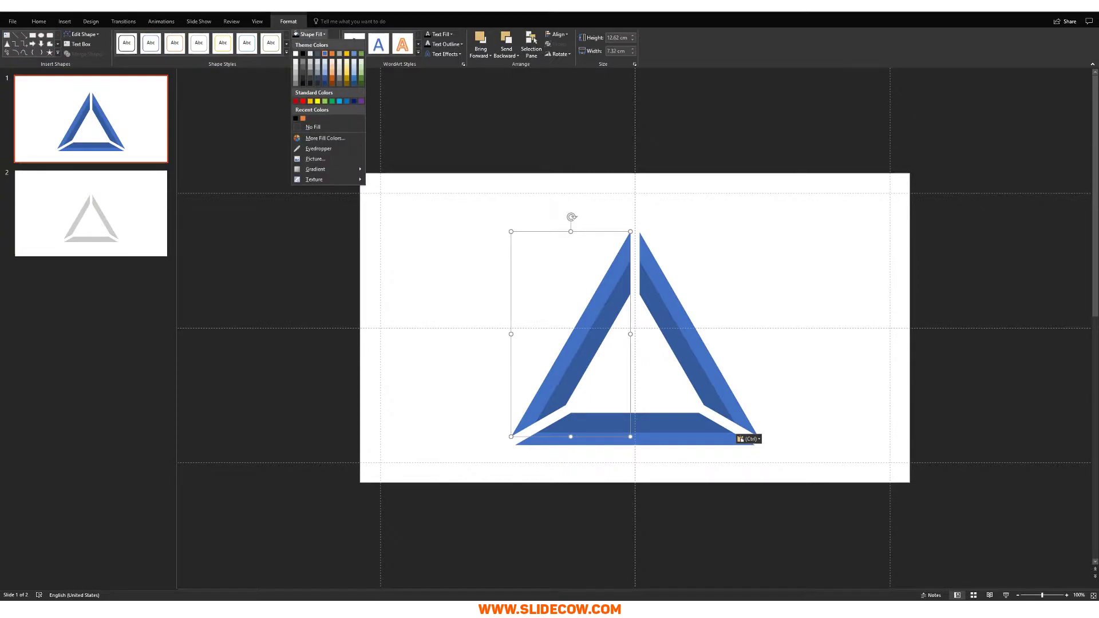
{"action": "left_click", "coordinate": [336, 44]}
{"action": "left_click", "coordinate": [687, 332]}
{"action": "left_click", "coordinate": [312, 34]}
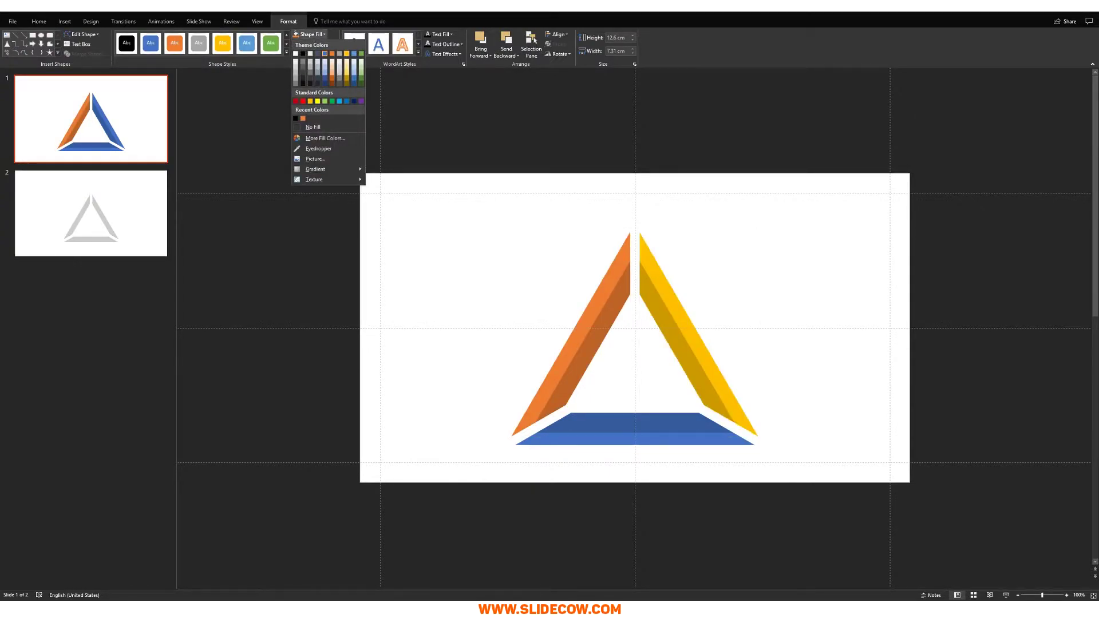
{"action": "left_click", "coordinate": [350, 45]}
{"action": "key", "text": "Escape"}
{"action": "key", "text": "ctrl+z"}
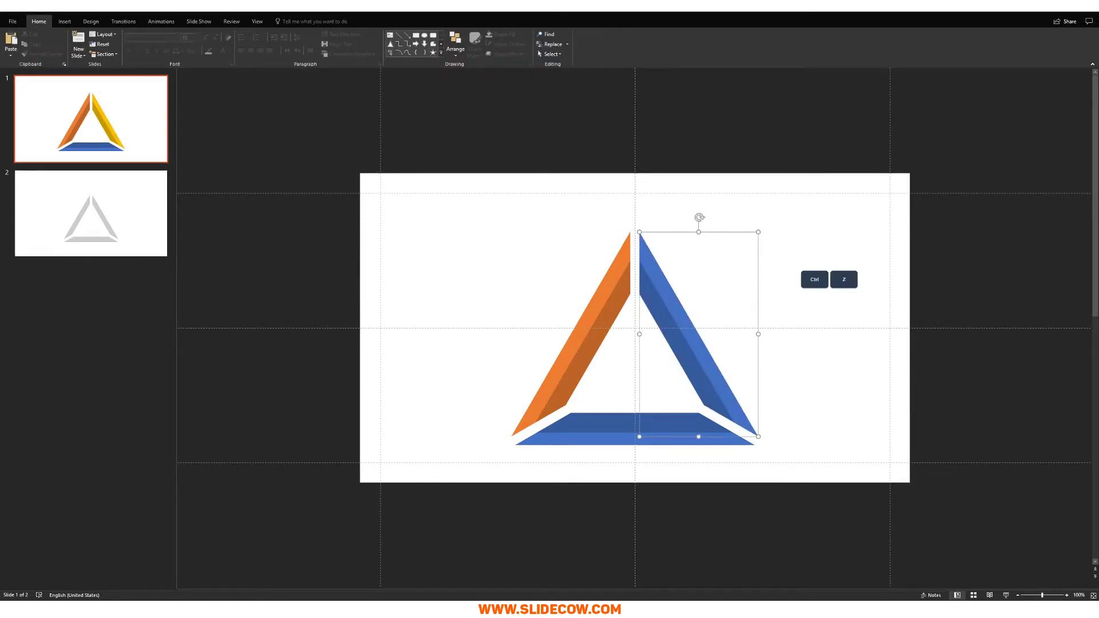
{"action": "key", "text": "ctrl+z"}
{"action": "key", "text": "Escape"}
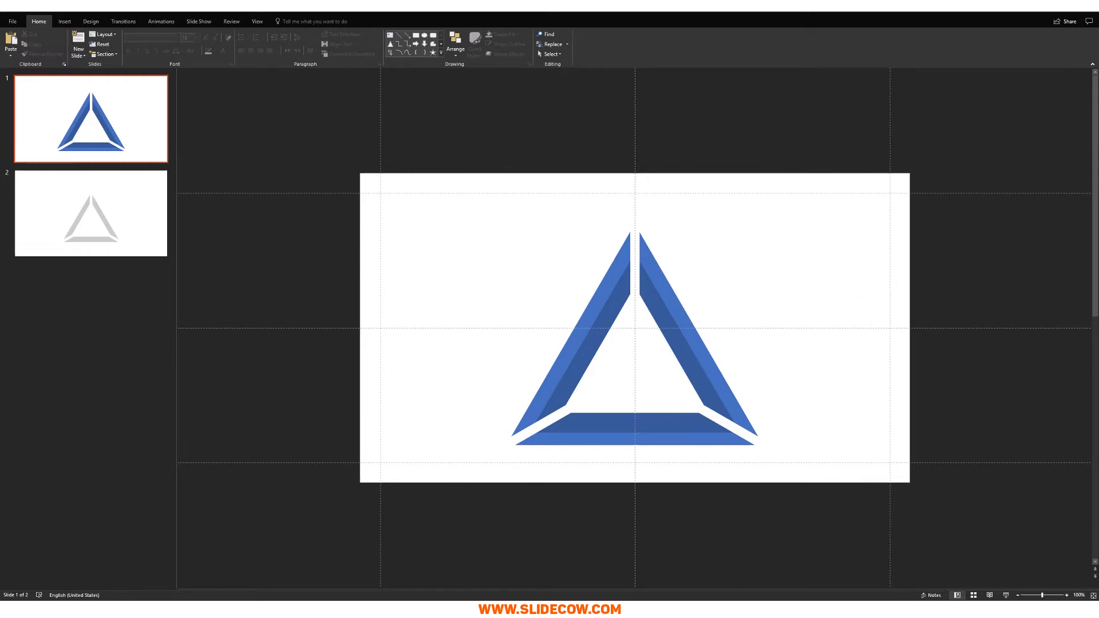
Step: Paste the pink, light blue and orange colour swatches and place them on the slide beside the triangle
{"action": "key", "text": "ctrl+v"}
{"action": "left_click_drag", "start_coordinate": [312, 217], "coordinate": [439, 257]}
{"action": "key", "text": "Escape"}
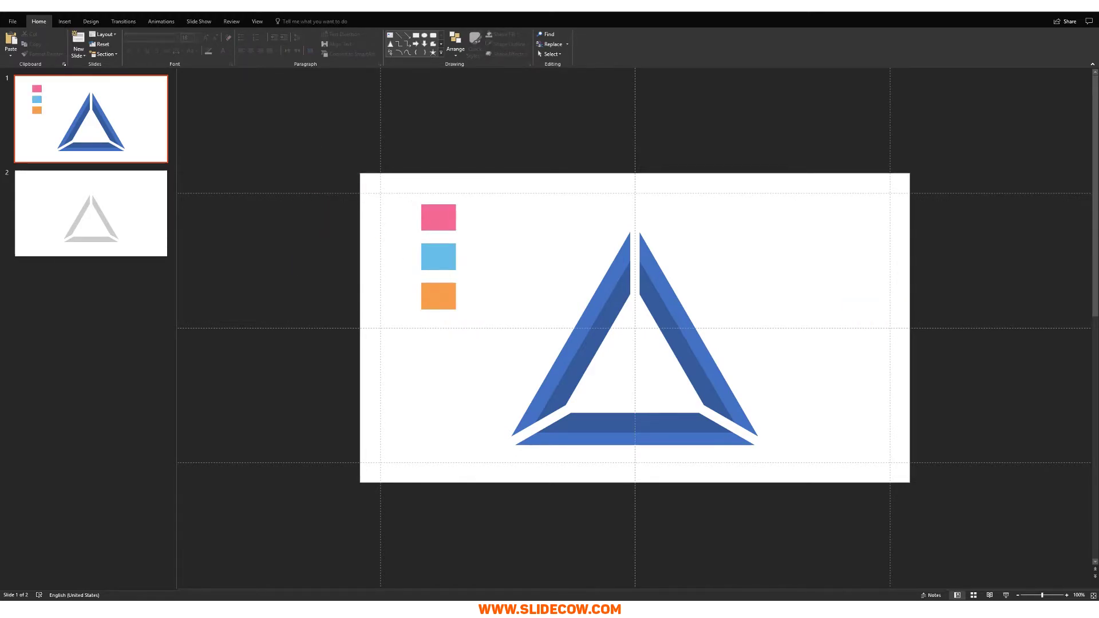
{"action": "left_click", "coordinate": [635, 423]}
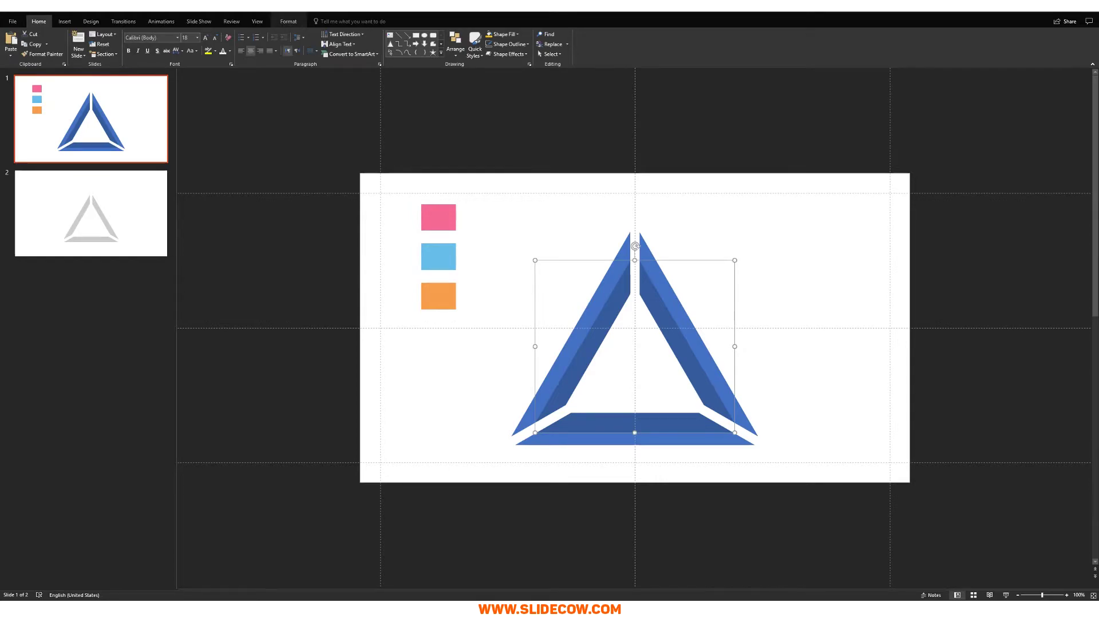
{"action": "left_click", "coordinate": [569, 246]}
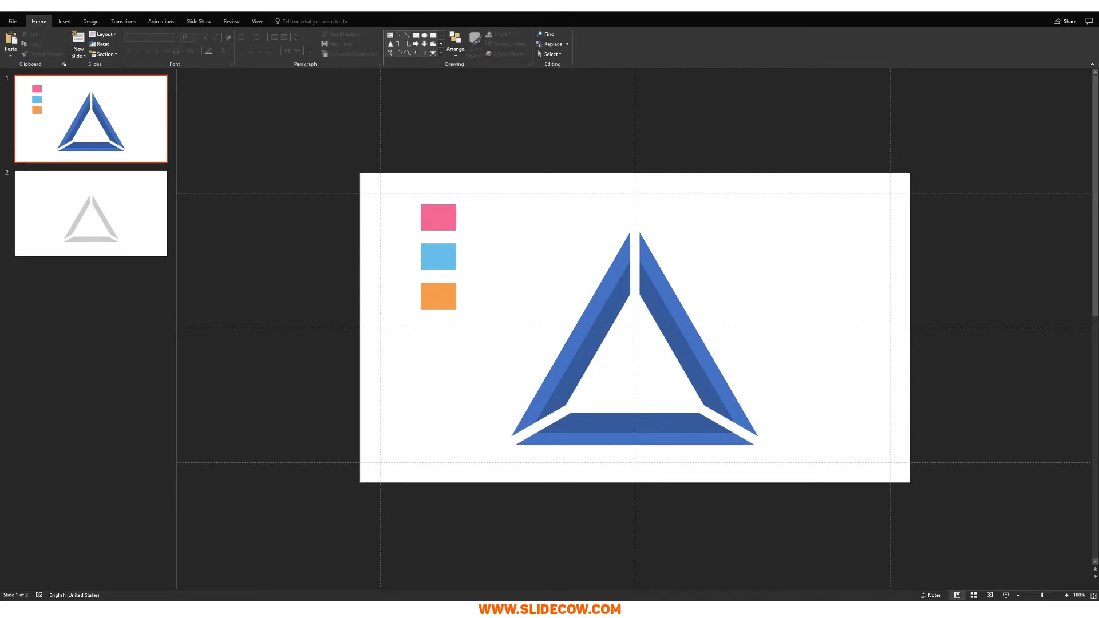
Step: Copy the pink swatch's formatting to the right segment and the light blue swatch's formatting to the left segment
{"action": "left_click", "coordinate": [438, 217]}
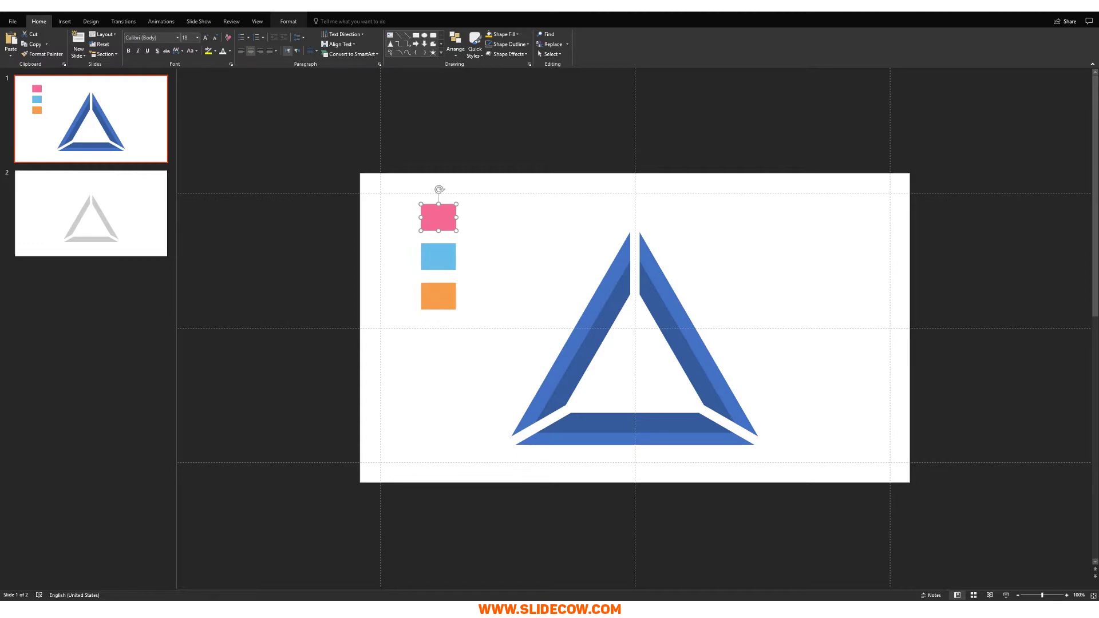
{"action": "left_click", "coordinate": [43, 54]}
{"action": "left_click", "coordinate": [696, 335]}
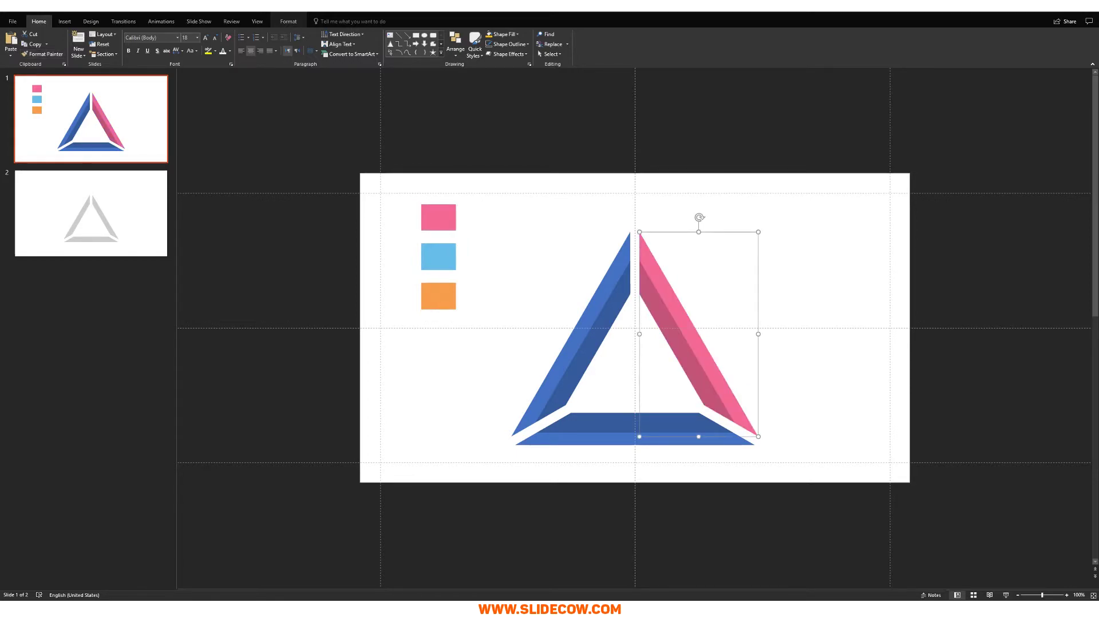
{"action": "left_click", "coordinate": [438, 256]}
{"action": "left_click", "coordinate": [42, 53]}
{"action": "left_click", "coordinate": [573, 332]}
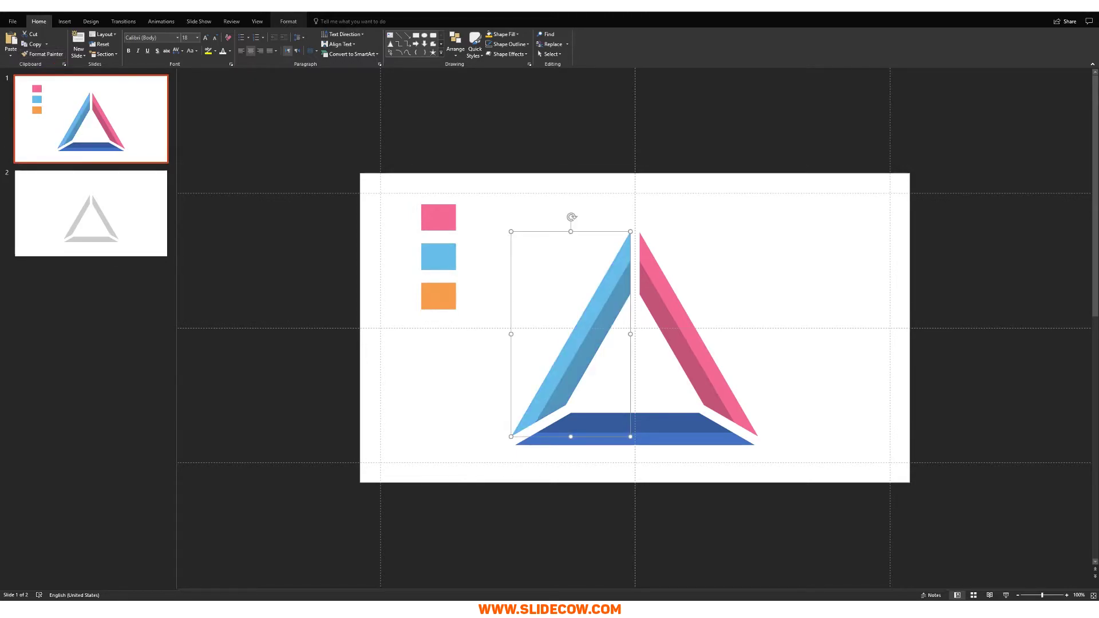
Step: Copy the orange swatch's formatting to the bottom segment of the triangle
{"action": "left_click", "coordinate": [439, 296]}
{"action": "left_click", "coordinate": [42, 54]}
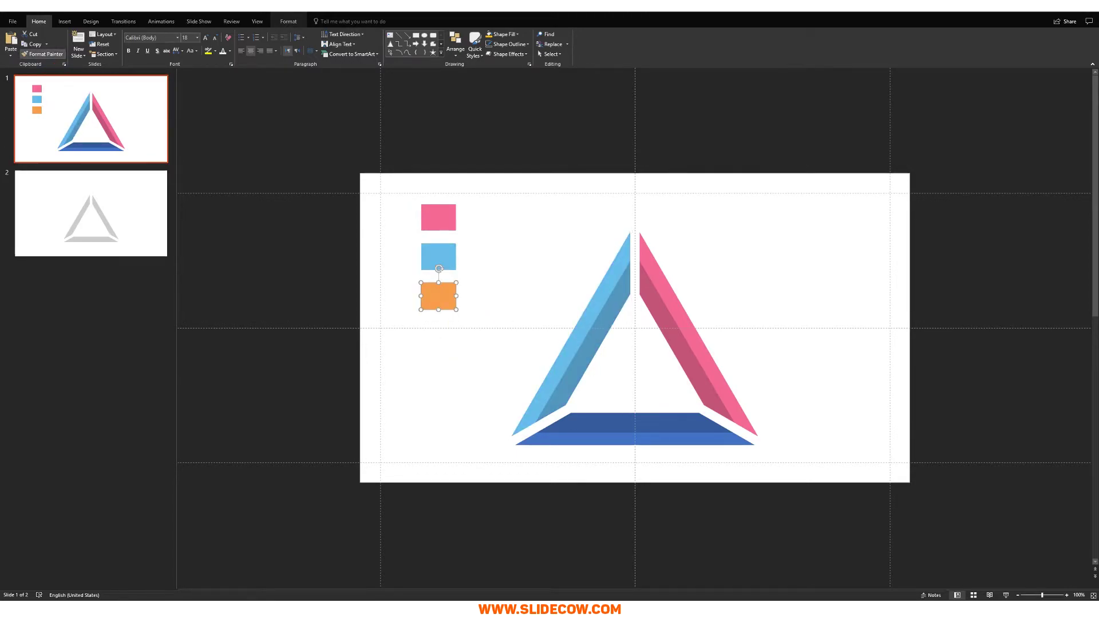
{"action": "left_click", "coordinate": [624, 440]}
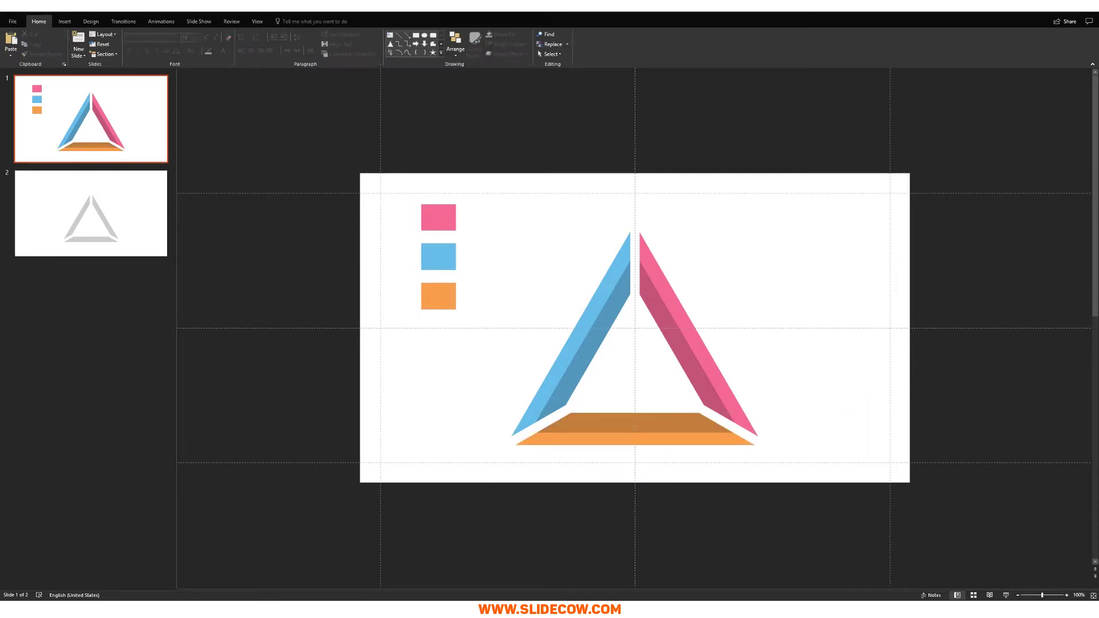
Step: Try moving the transparent dark overlay away from the triangle and undo the move
{"action": "scroll", "coordinate": [634, 328], "scroll_direction": "down", "scroll_amount": 6, "text": "ctrl"}
{"action": "scroll", "coordinate": [635, 328], "scroll_direction": "up", "scroll_amount": 9, "text": "ctrl"}
{"action": "scroll", "coordinate": [635, 328], "scroll_direction": "down", "scroll_amount": 3, "text": "ctrl"}
{"action": "left_click", "coordinate": [671, 321]}
{"action": "left_click_drag", "start_coordinate": [676, 329], "coordinate": [939, 290]}
{"action": "key", "text": "ctrl+z"}
{"action": "key", "text": "Escape"}
Step: Move the three colour swatches together off the slide, to the left of its edge
{"action": "left_click_drag", "start_coordinate": [383, 146], "coordinate": [468, 312]}
{"action": "left_click_drag", "start_coordinate": [441, 252], "coordinate": [316, 252]}
{"action": "key", "text": "Escape"}
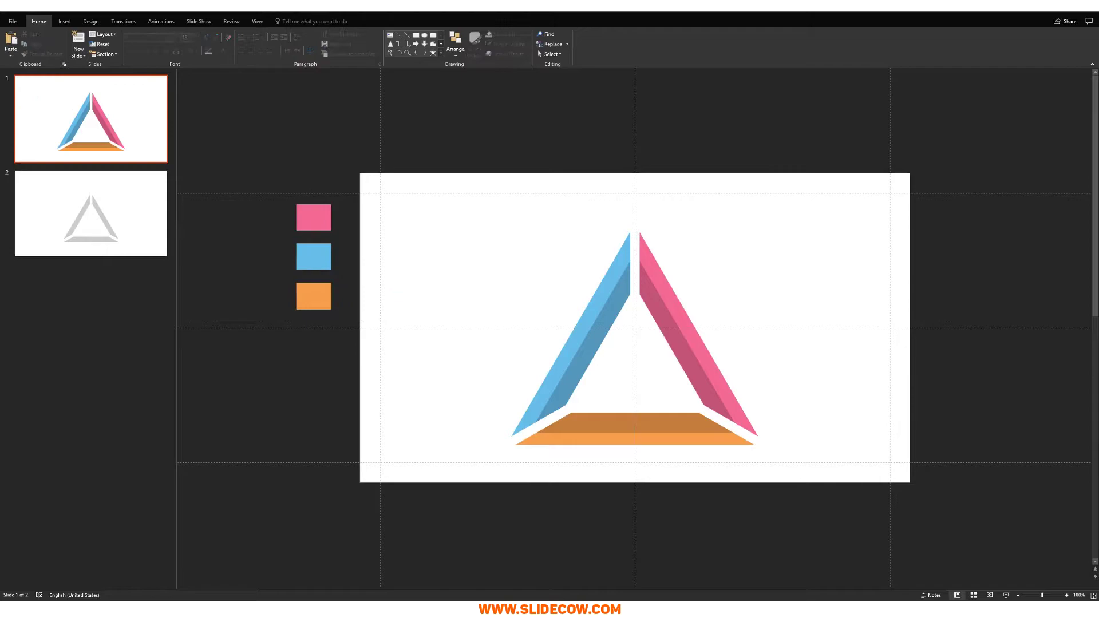
Step: Group all the triangle's parts, move the group to the slide's left half and nudge it up to the vertical centre
{"action": "left_click_drag", "start_coordinate": [455, 153], "coordinate": [835, 464]}
{"action": "key", "text": "ctrl+g"}
{"action": "left_click_drag", "start_coordinate": [742, 380], "coordinate": [617, 382]}
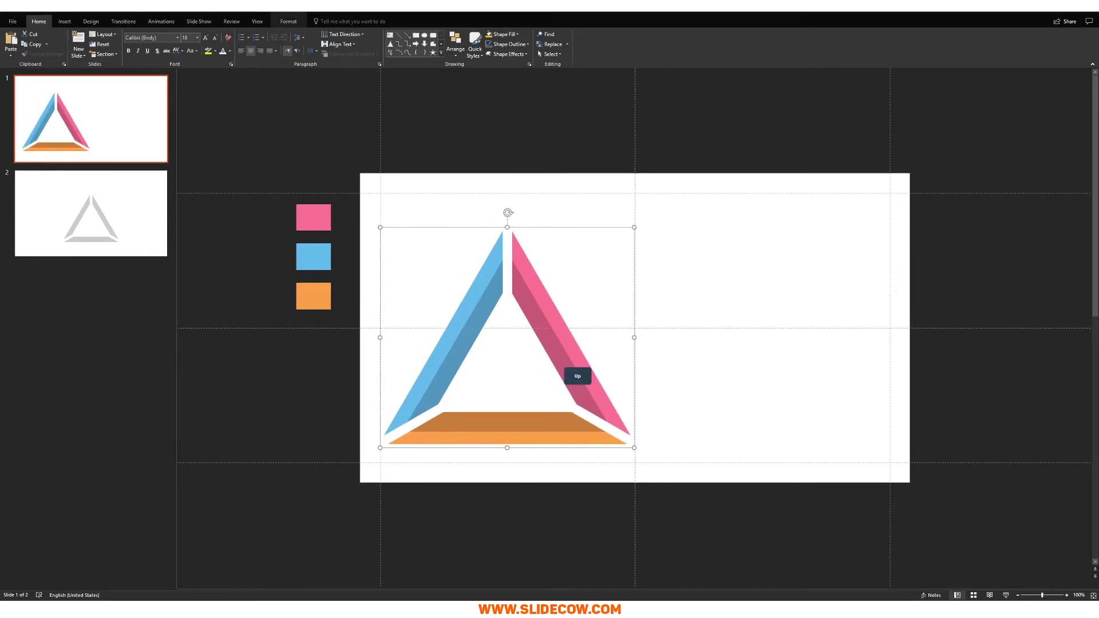
{"action": "key", "text": "Up"}
{"action": "key", "text": "Up"}
{"action": "key", "text": "Up"}
{"action": "key", "text": "Up"}
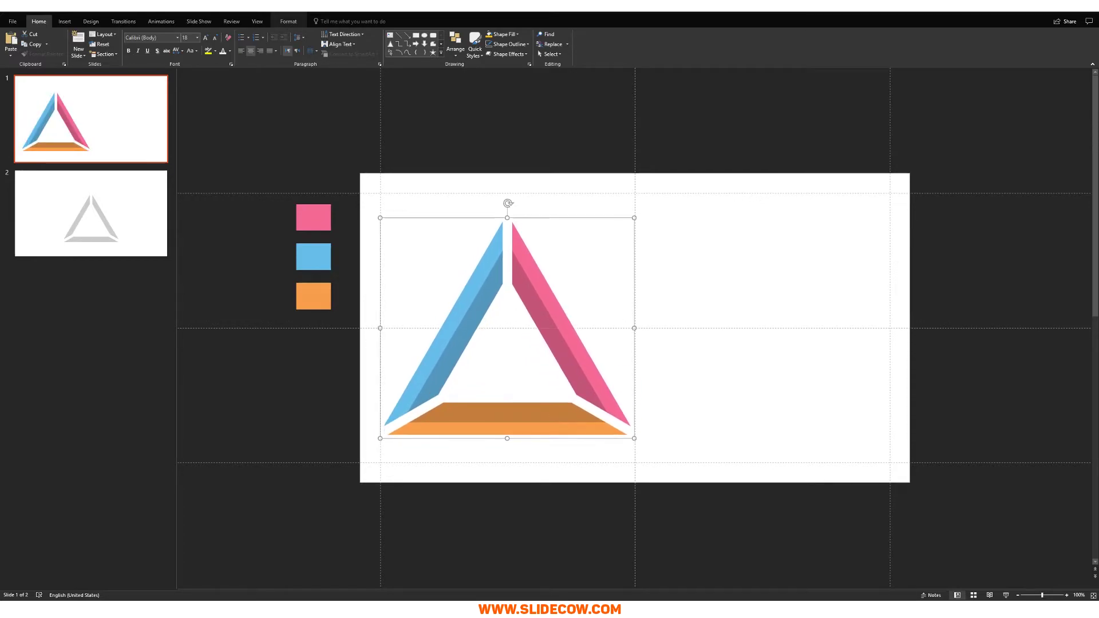
{"action": "key", "text": "Escape"}
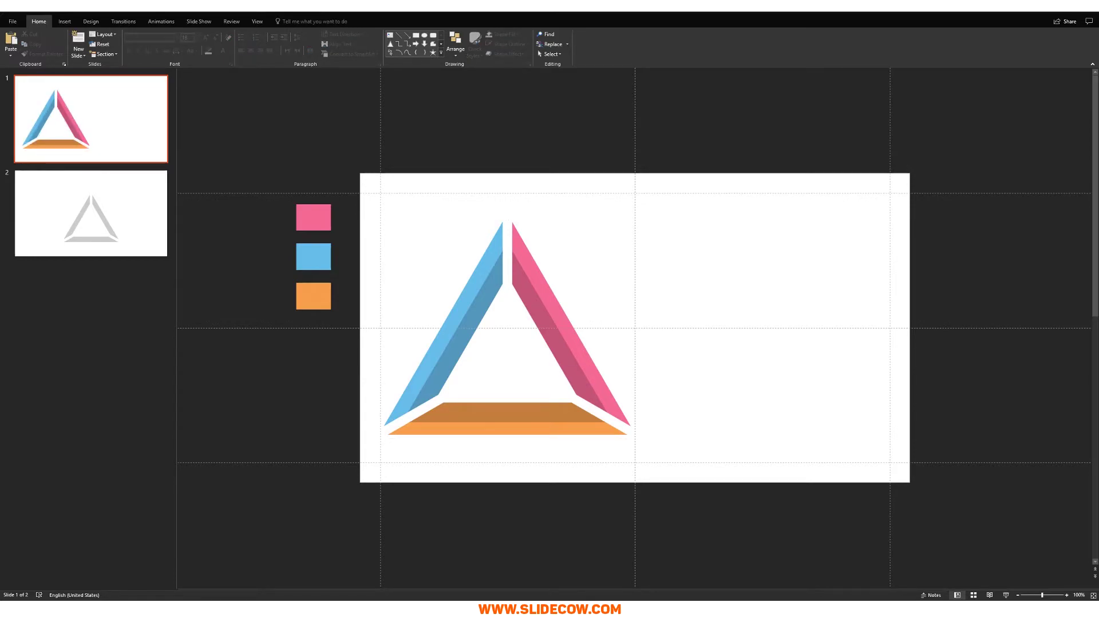
{"action": "left_click", "coordinate": [589, 382]}
{"action": "key", "text": "Escape"}
{"action": "scroll", "coordinate": [707, 448], "scroll_direction": "up", "scroll_amount": 5}
{"action": "left_click", "coordinate": [625, 430]}
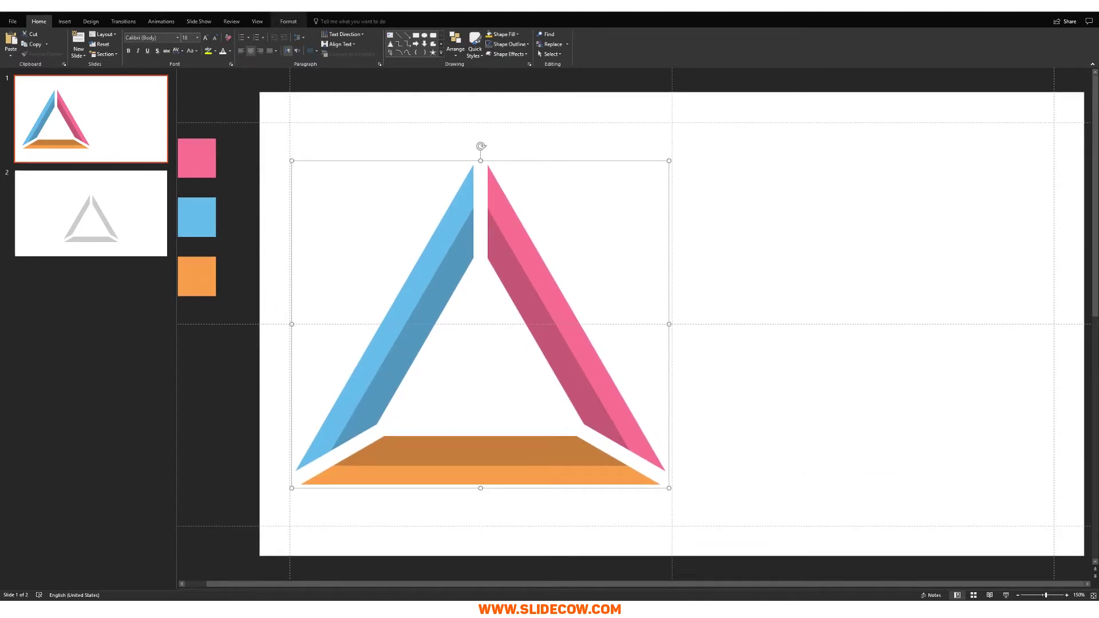
{"action": "key", "text": "Escape"}
Step: Paste the four copied line icons onto the slide and shift them slightly right, clear of the triangle
{"action": "scroll", "coordinate": [736, 410], "scroll_direction": "down", "scroll_amount": 2}
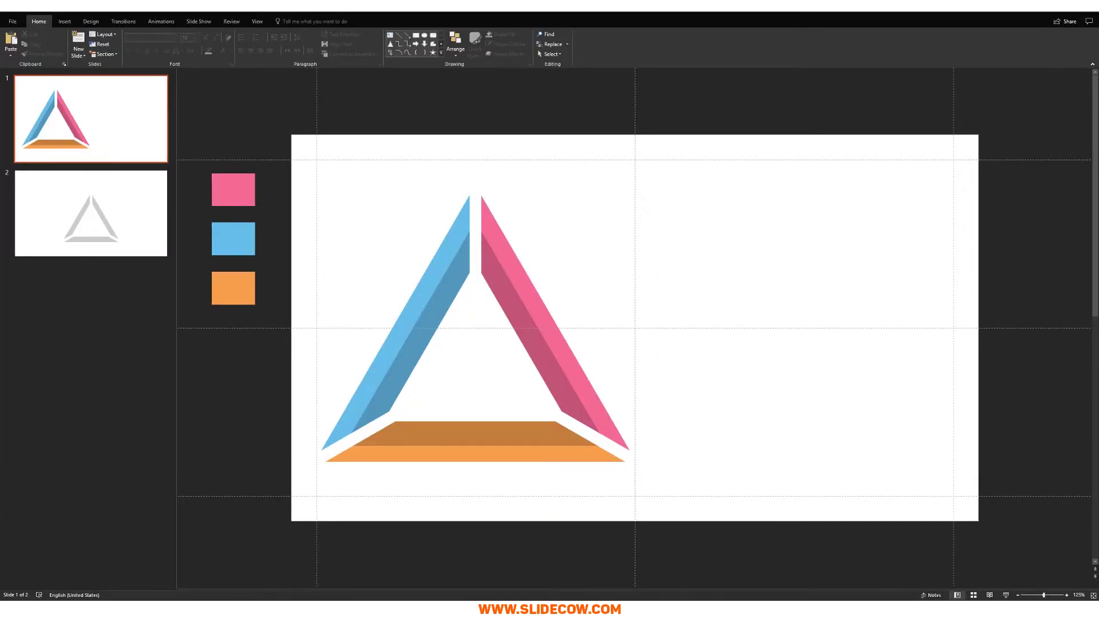
{"action": "key", "text": "ctrl+v"}
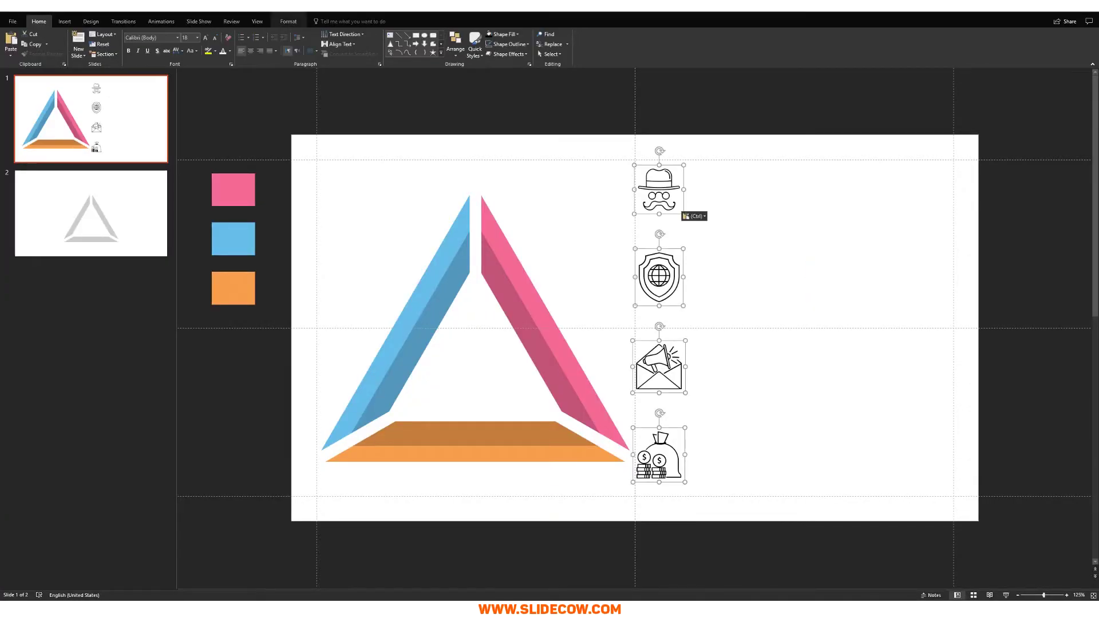
{"action": "left_click_drag", "start_coordinate": [659, 277], "coordinate": [682, 276]}
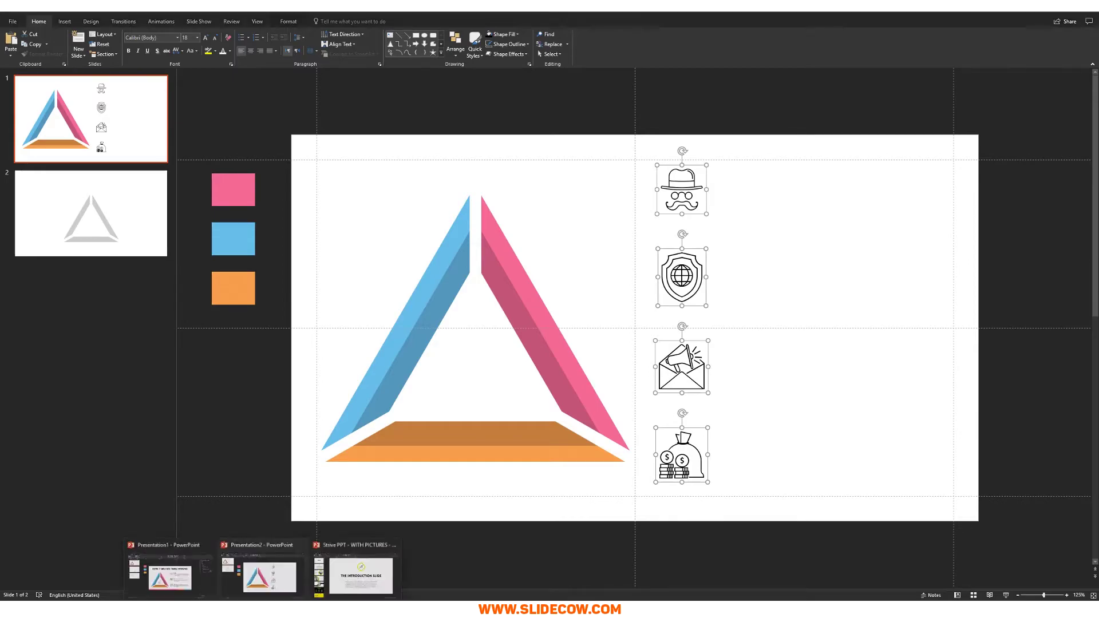
Step: Switch to the Strive PPT presentation and browse its slides through to the Business and Marketing icons slide
{"action": "left_click", "coordinate": [355, 572]}
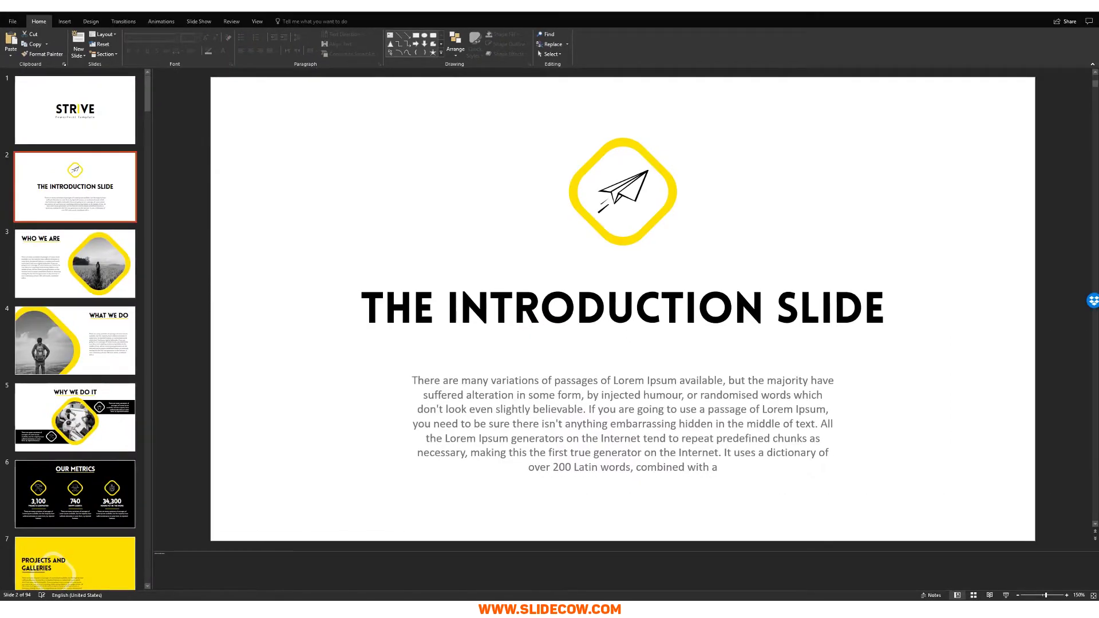
{"action": "key", "text": "Down"}
{"action": "key", "text": "Down"}
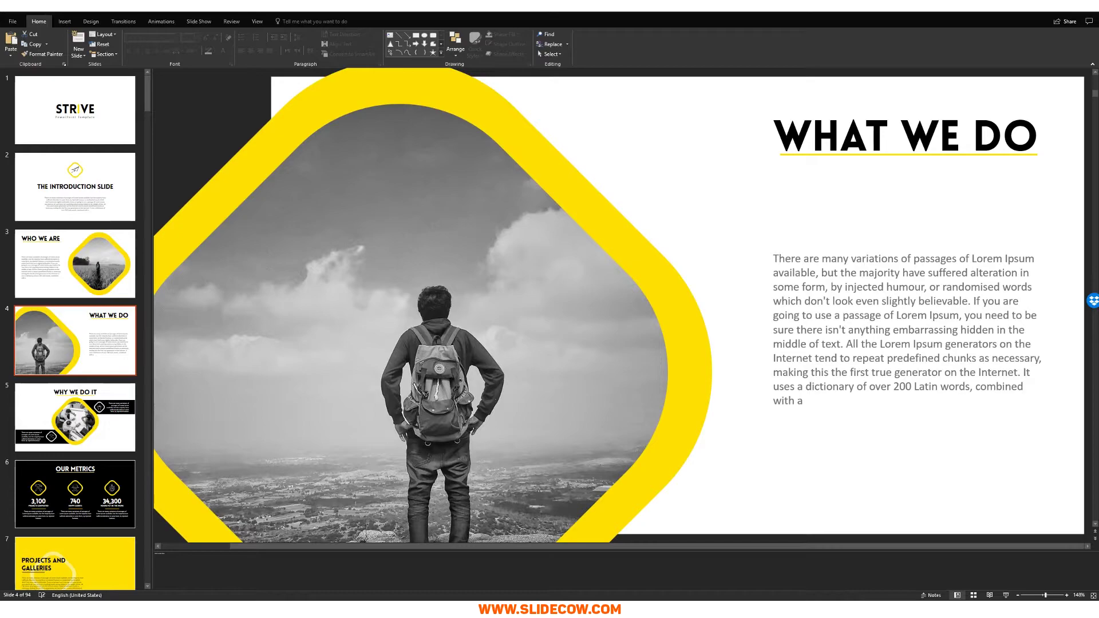
{"action": "key", "text": "Down"}
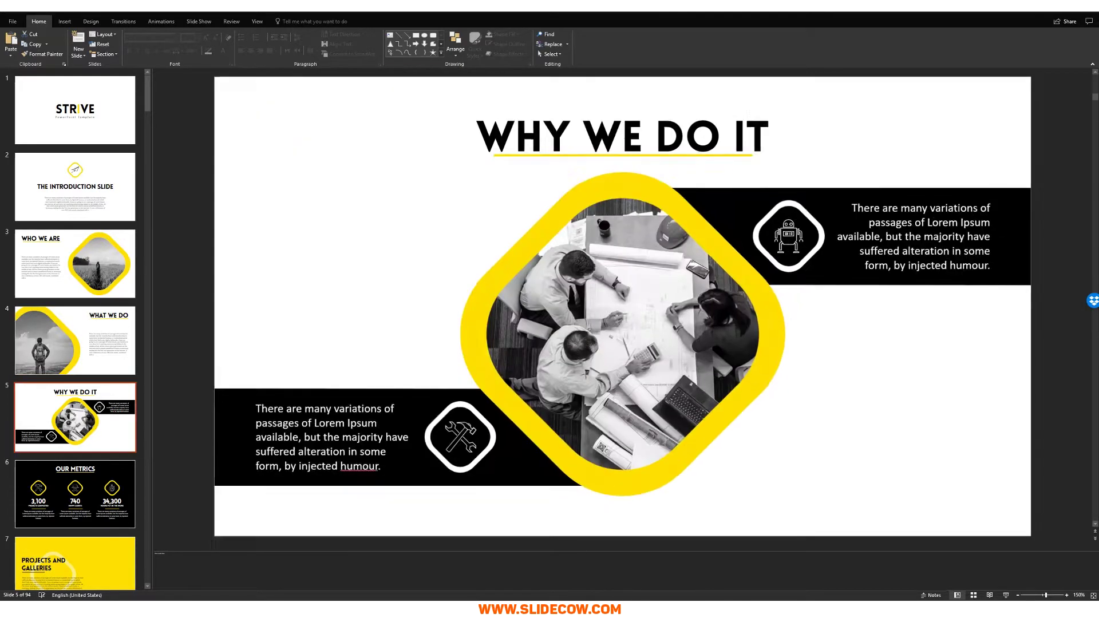
{"action": "key", "text": "Down"}
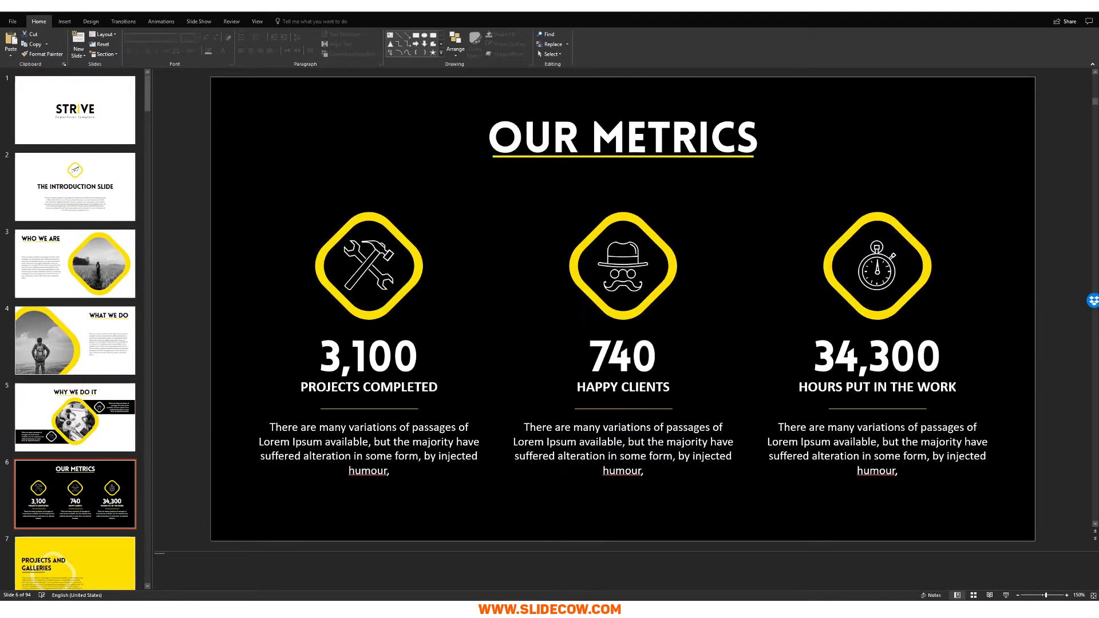
{"action": "key", "text": "Down"}
{"action": "key", "text": "Down"}
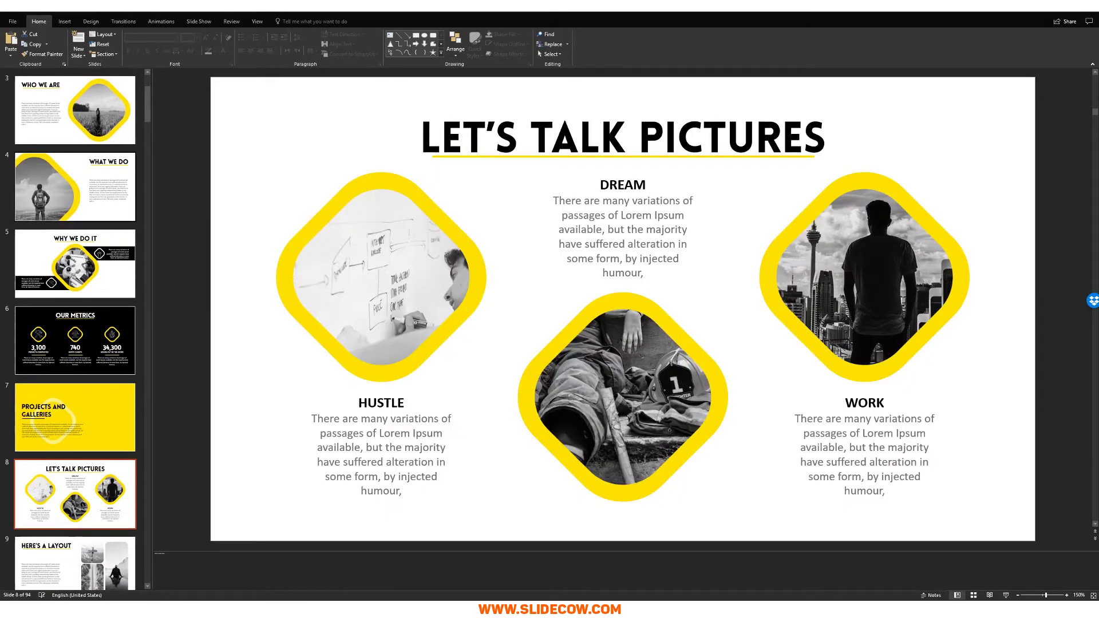
{"action": "key", "text": "Down"}
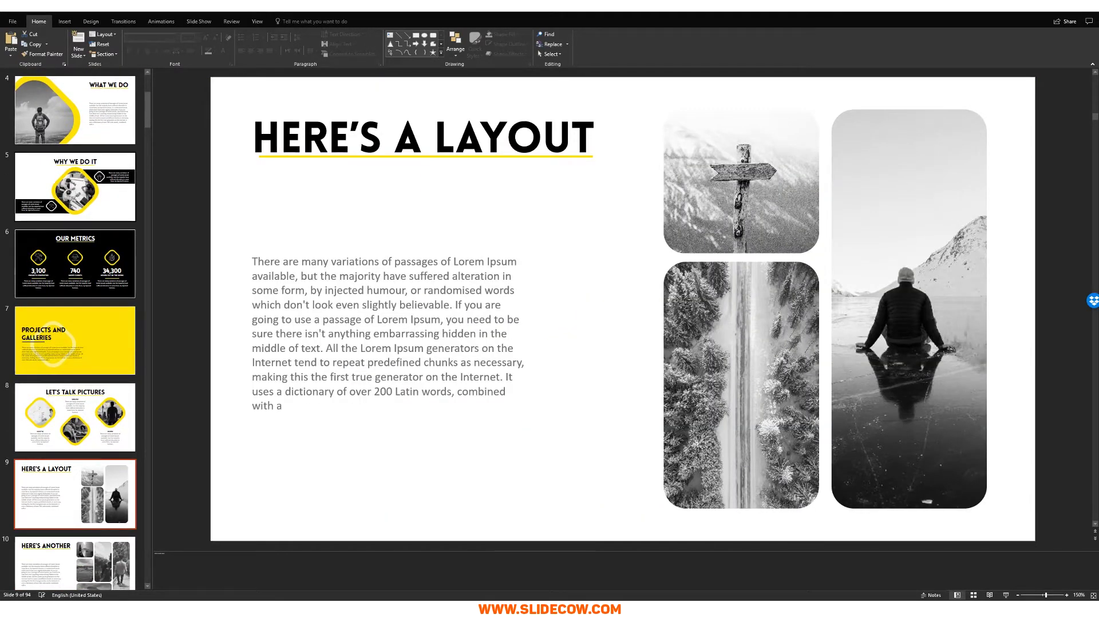
{"action": "key", "text": "Down"}
{"action": "key", "text": "Down"}
{"action": "key", "text": "Down"}
{"action": "key", "text": "Down"}
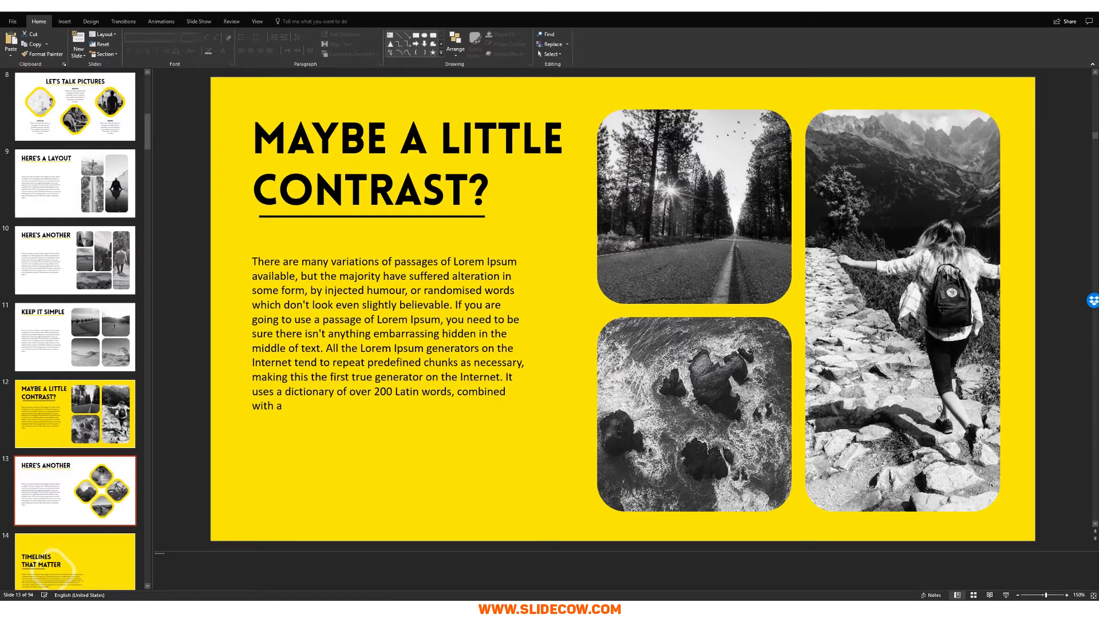
{"action": "key", "text": "Down"}
{"action": "key", "text": "Down"}
{"action": "key", "text": "Down"}
{"action": "key", "text": "Down"}
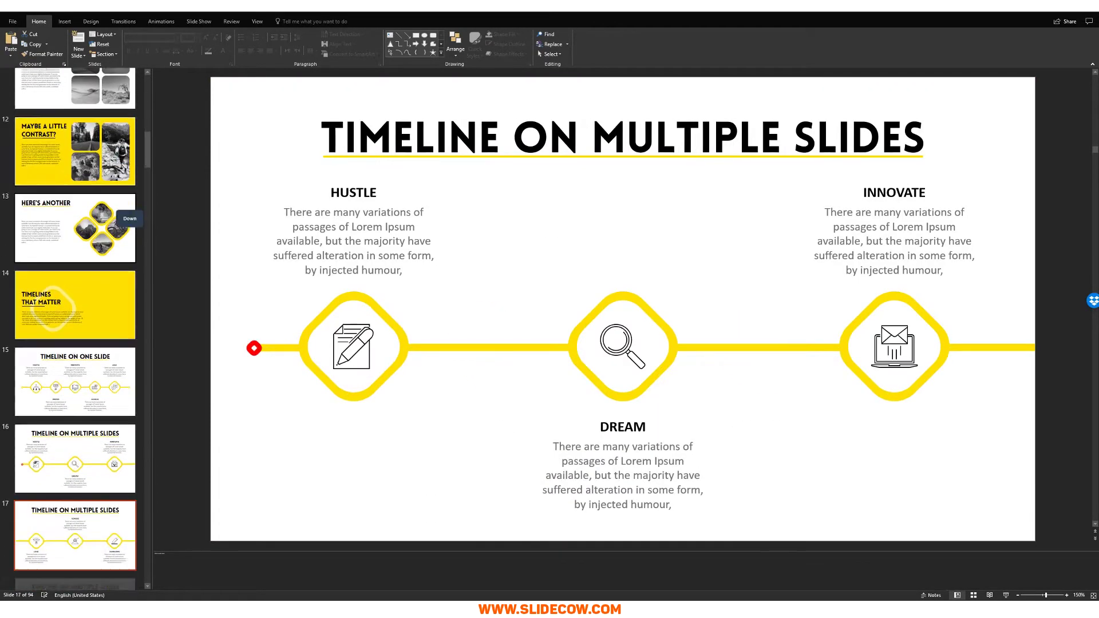
{"action": "key", "text": "Down"}
{"action": "key", "text": "Down"}
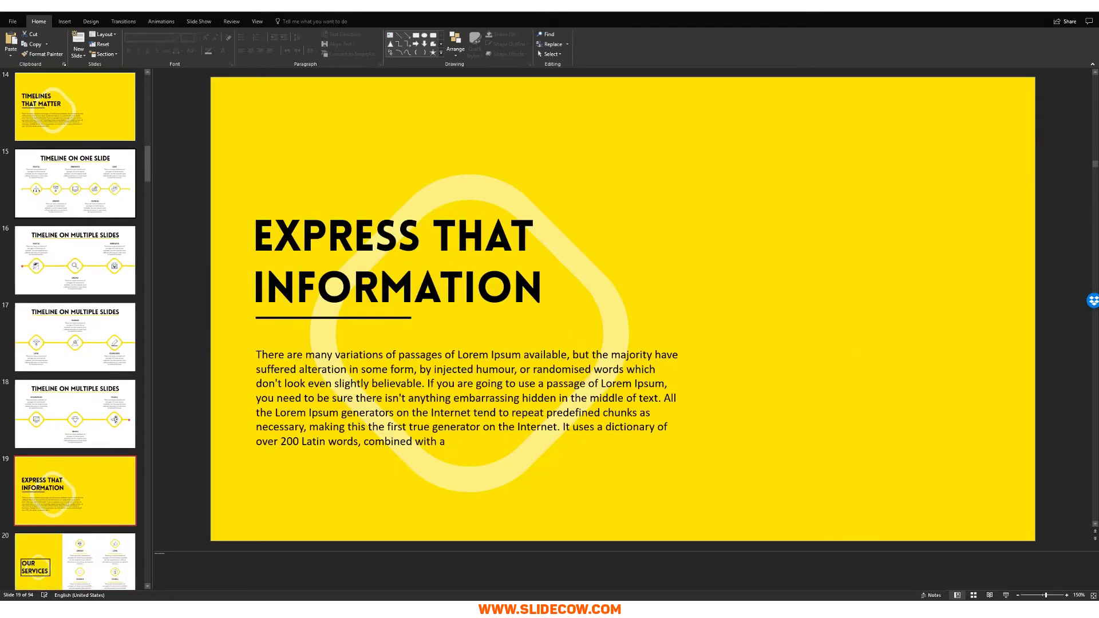
{"action": "key", "text": "Down"}
{"action": "key", "text": "Down"}
{"action": "key", "text": "Down"}
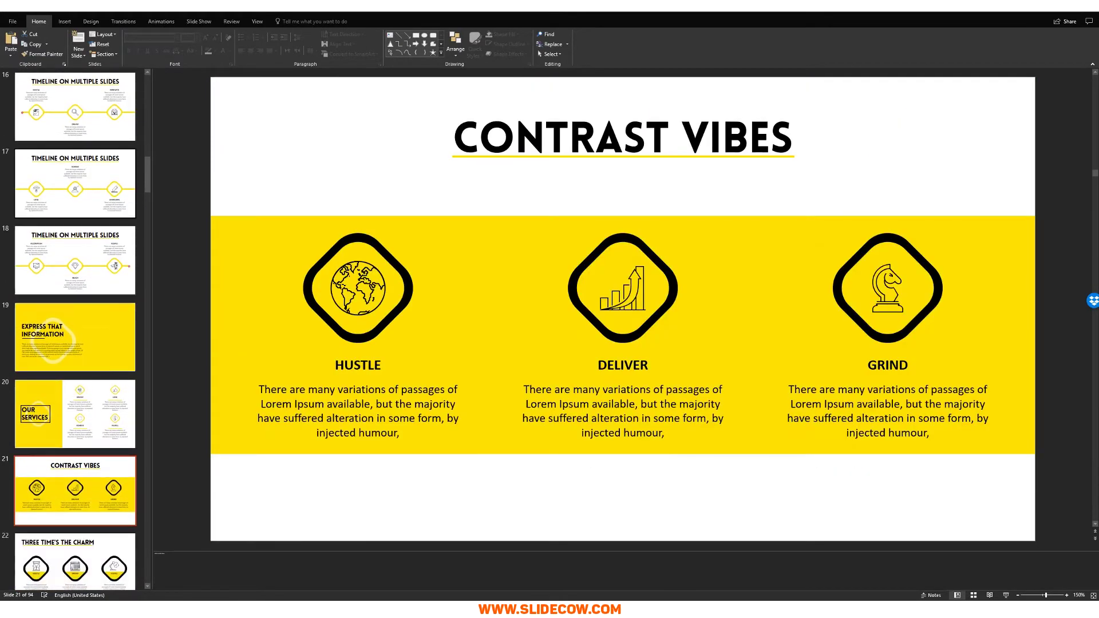
{"action": "key", "text": "Down"}
{"action": "key", "text": "Down"}
{"action": "key", "text": "Down"}
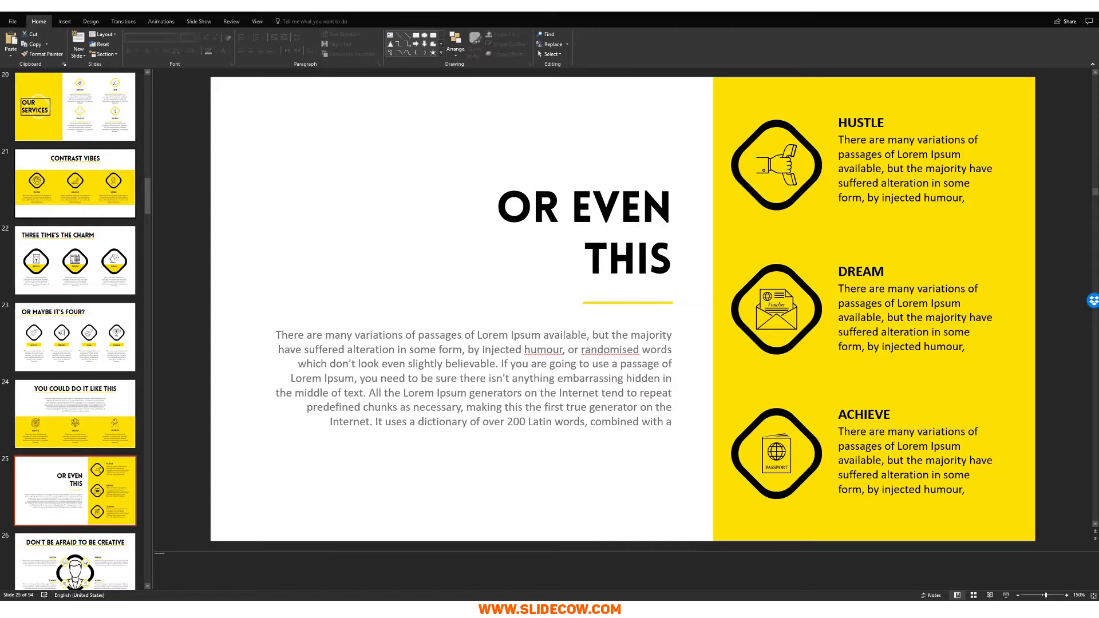
{"action": "key", "text": "Down"}
{"action": "key", "text": "Down"}
{"action": "key", "text": "Down"}
{"action": "key", "text": "Down"}
{"action": "key", "text": "Down"}
{"action": "key", "text": "Down"}
{"action": "key", "text": "Down"}
{"action": "key", "text": "Down"}
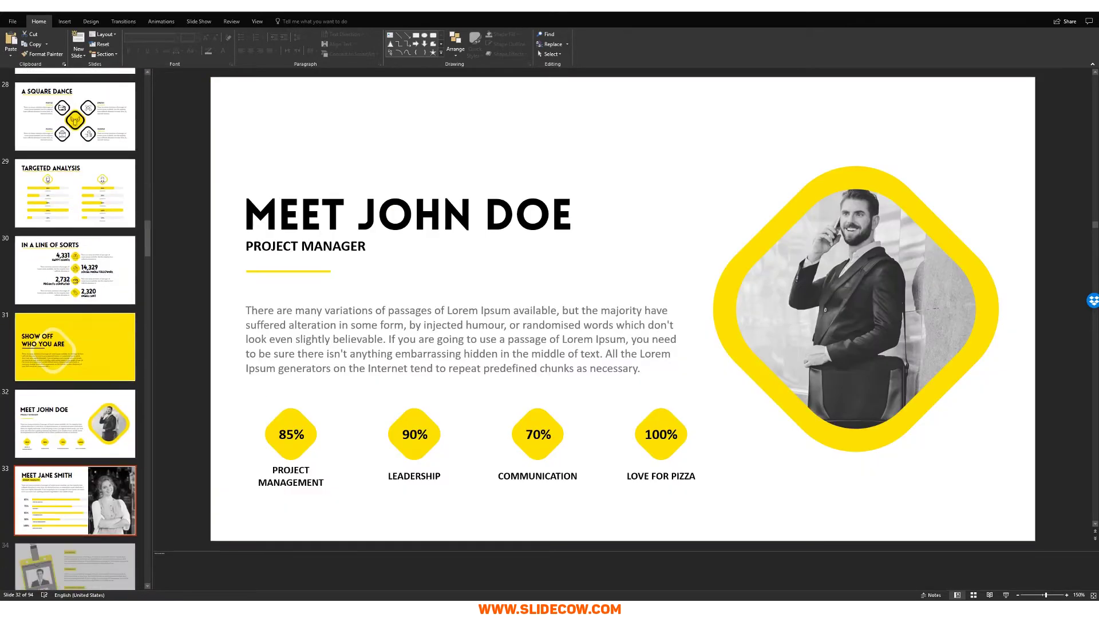
{"action": "key", "text": "Down"}
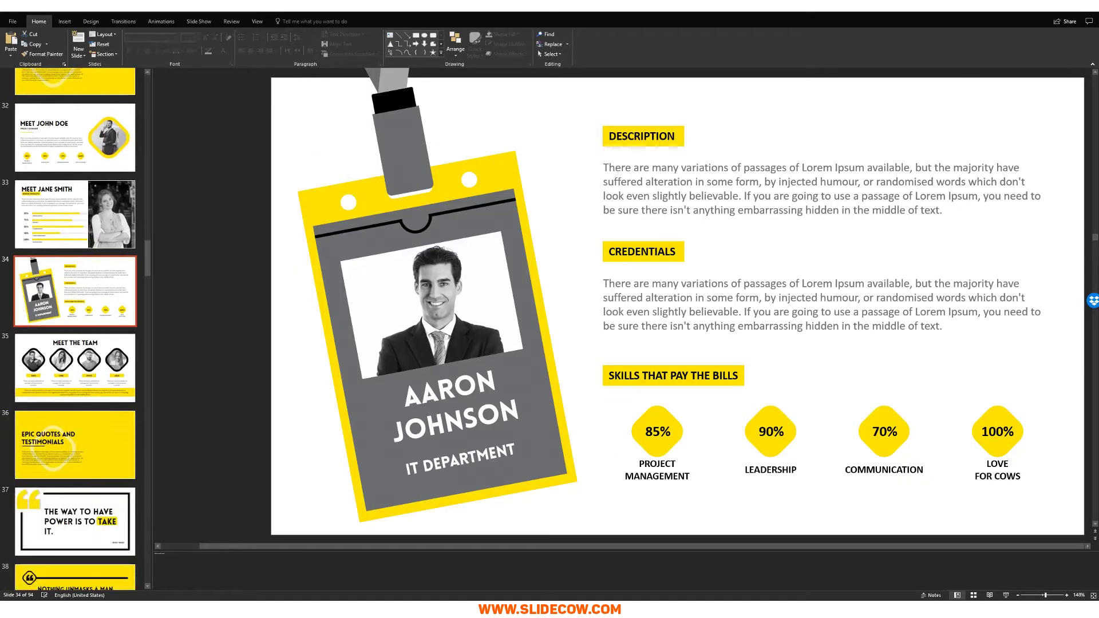
{"action": "key", "text": "Down"}
{"action": "key", "text": "Down"}
{"action": "key", "text": "Down"}
{"action": "key", "text": "Down"}
{"action": "key", "text": "Down"}
{"action": "key", "text": "Down"}
{"action": "key", "text": "Down"}
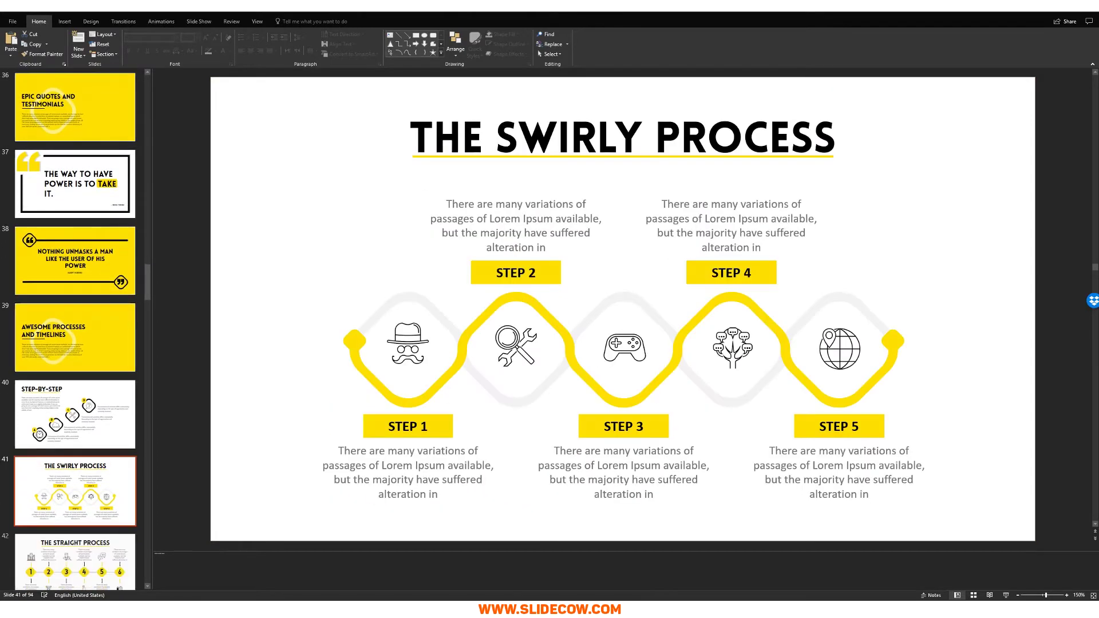
{"action": "left_click_drag", "start_coordinate": [147, 295], "coordinate": [148, 521]}
{"action": "left_click", "coordinate": [75, 321]}
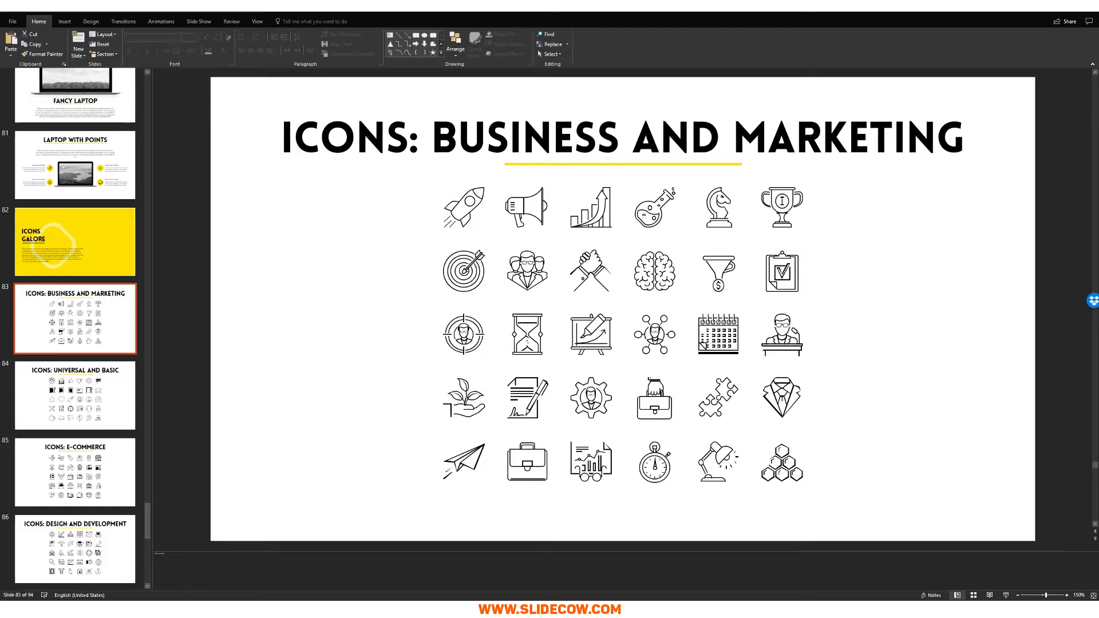
Step: Ungroup the target icon, try a different fill on its central circle and undo the fill
{"action": "left_click", "coordinate": [462, 270]}
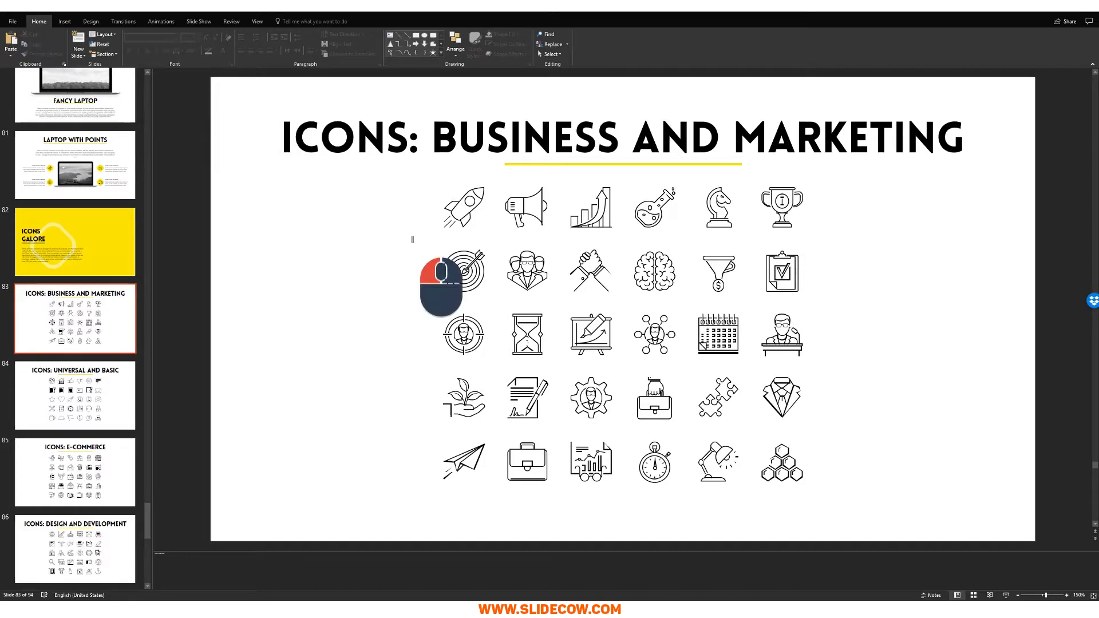
{"action": "key", "text": "ctrl+shift+g"}
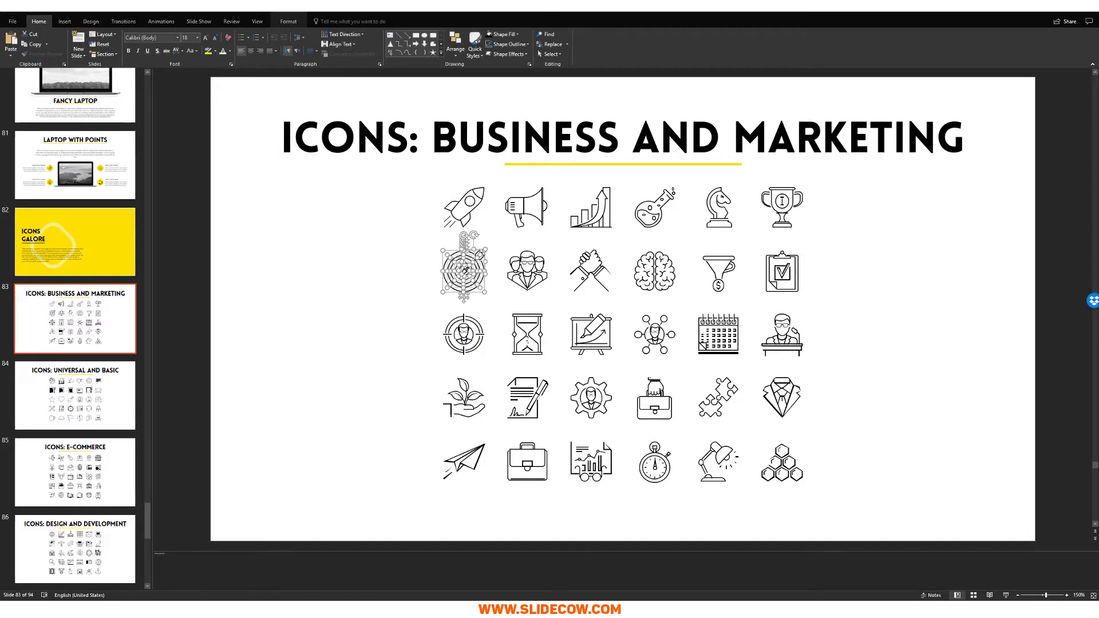
{"action": "scroll", "coordinate": [622, 304], "scroll_direction": "up", "scroll_amount": 5}
{"action": "key", "text": "Escape"}
{"action": "left_click", "coordinate": [652, 277]}
{"action": "left_click", "coordinate": [621, 311]}
{"action": "left_click", "coordinate": [288, 21]}
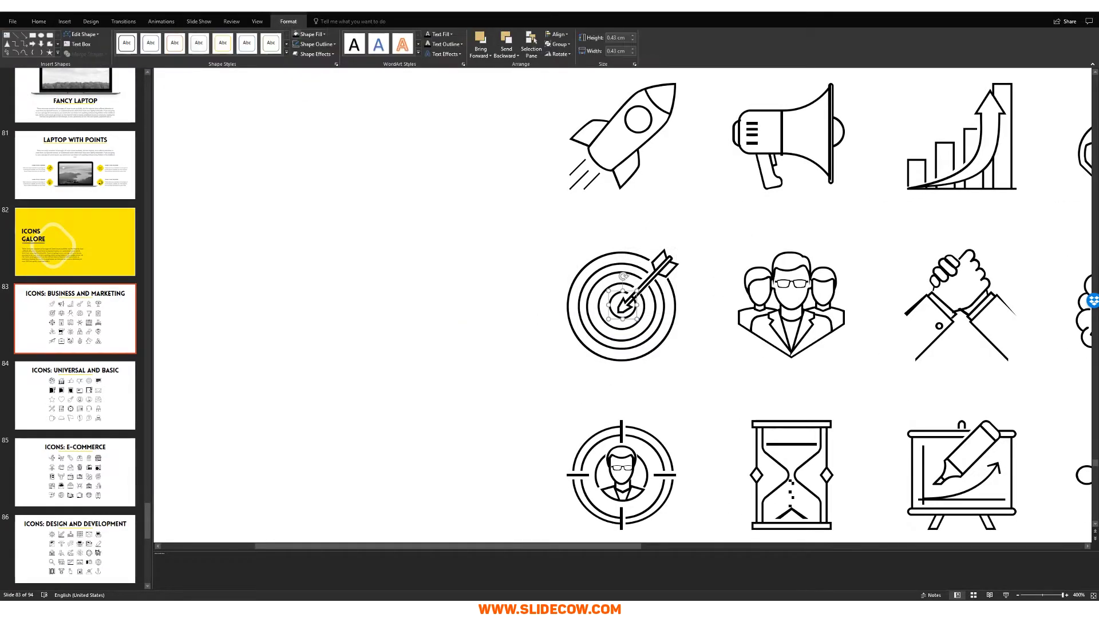
{"action": "left_click", "coordinate": [313, 34]}
{"action": "left_click", "coordinate": [331, 53]}
{"action": "key", "text": "ctrl+z"}
Step: Look through the Universal and Basic and E-Commerce icon slides and return to the triangle presentation
{"action": "key", "text": "Page_Down"}
{"action": "scroll", "coordinate": [326, 345], "scroll_direction": "down", "scroll_amount": 6}
{"action": "key", "text": "Page_Down"}
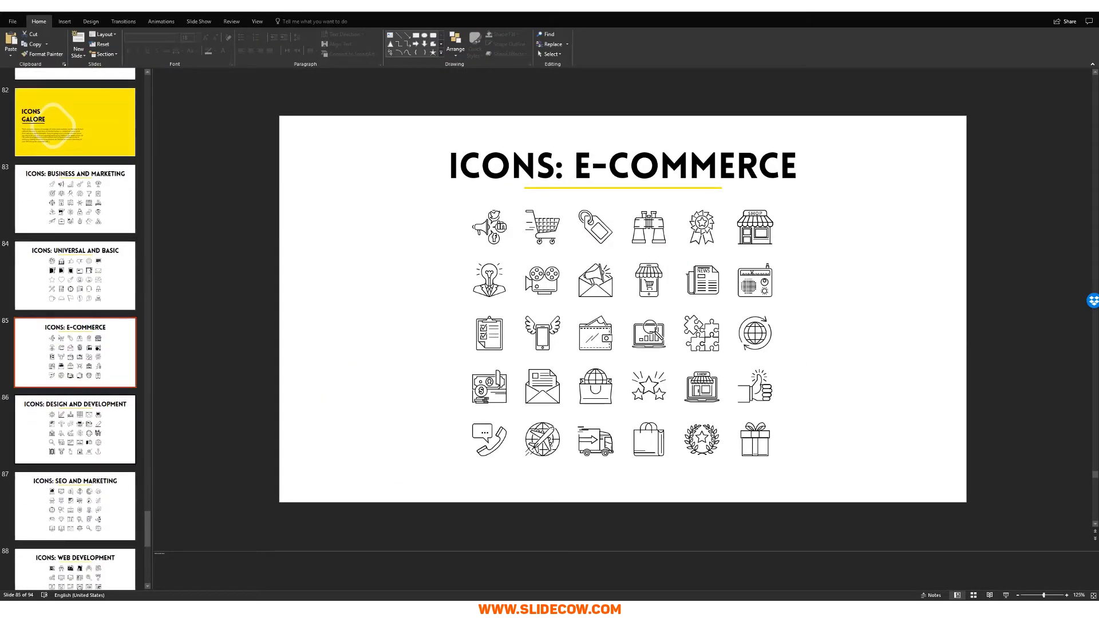
{"action": "scroll", "coordinate": [623, 309], "scroll_direction": "down", "scroll_amount": 1}
{"action": "scroll", "coordinate": [623, 309], "scroll_direction": "down", "scroll_amount": 1}
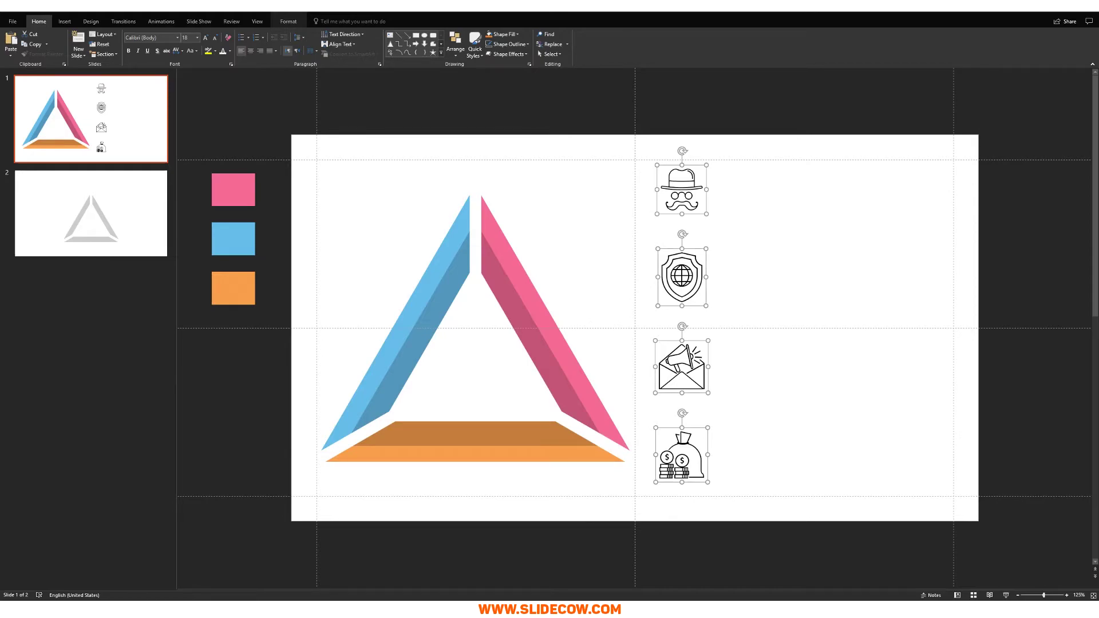
{"action": "key", "text": "Escape"}
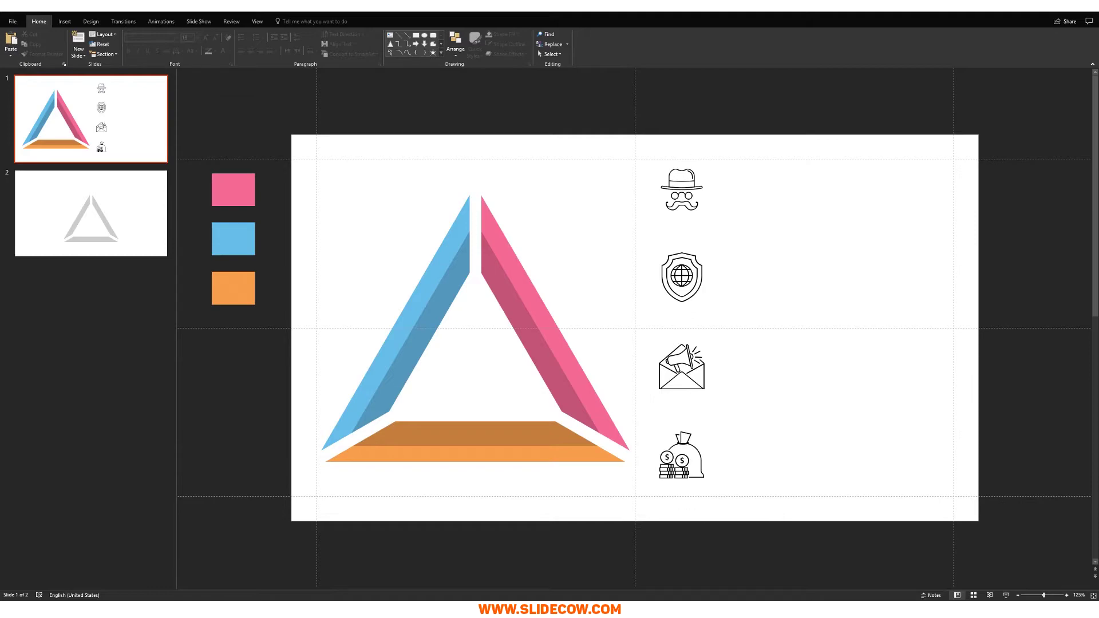
Step: Move the money bag icon into the centre of the triangle and enlarge it in small proportional increments
{"action": "left_click", "coordinate": [693, 458]}
{"action": "left_click_drag", "start_coordinate": [692, 458], "coordinate": [485, 366]}
{"action": "scroll", "coordinate": [486, 377], "scroll_direction": "up", "scroll_amount": 5}
{"action": "key", "text": "shift+Up"}
{"action": "key", "text": "shift+Right"}
{"action": "key", "text": "shift+Up"}
{"action": "key", "text": "shift+Up"}
{"action": "key", "text": "shift+Up"}
{"action": "key", "text": "shift+Up"}
{"action": "key", "text": "shift+Up"}
{"action": "key", "text": "shift+Up"}
{"action": "key", "text": "shift+Up"}
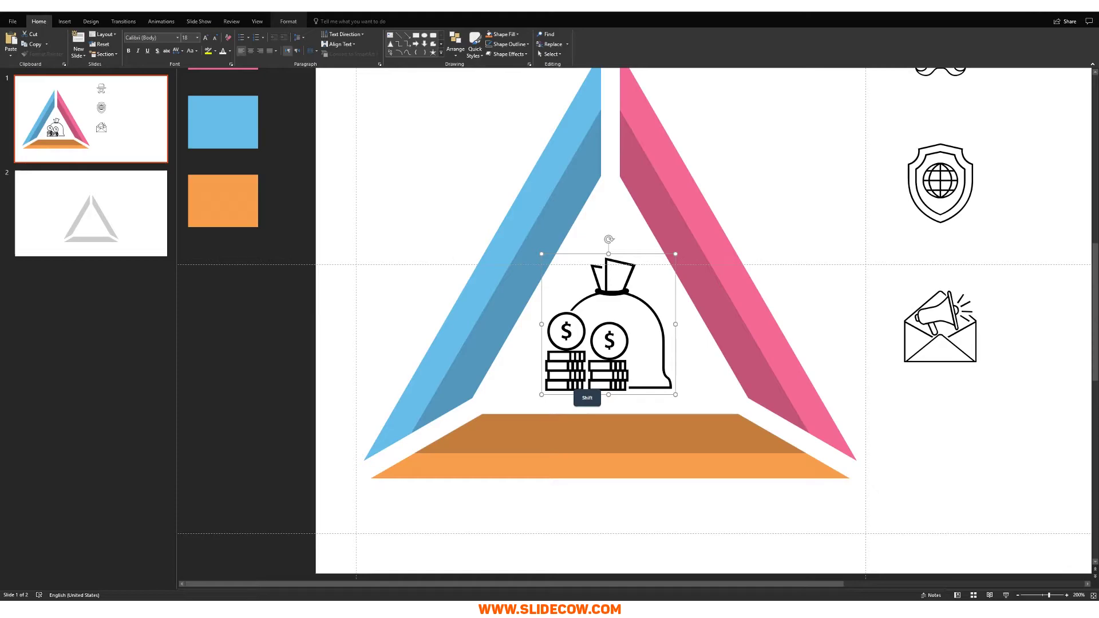
Step: Shrink the money bag icon by two small increments to leave more room inside the triangle
{"action": "scroll", "coordinate": [688, 395], "scroll_direction": "down", "scroll_amount": 3}
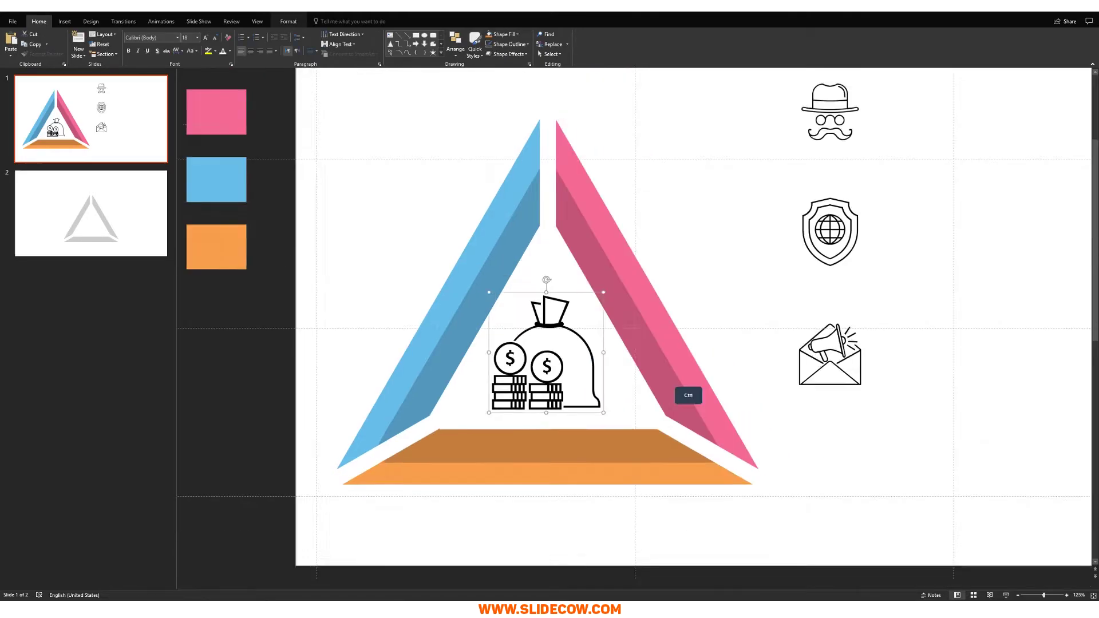
{"action": "scroll", "coordinate": [688, 395], "scroll_direction": "down", "scroll_amount": 3}
{"action": "scroll", "coordinate": [569, 412], "scroll_direction": "up", "scroll_amount": 5}
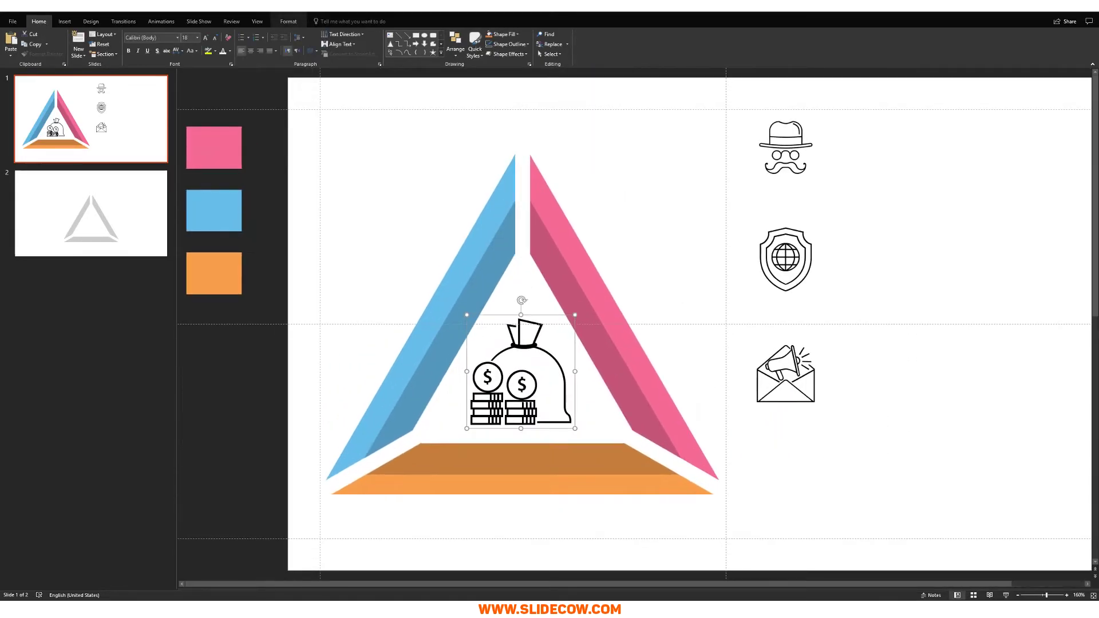
{"action": "key", "text": "shift+Down"}
{"action": "key", "text": "shift+Down"}
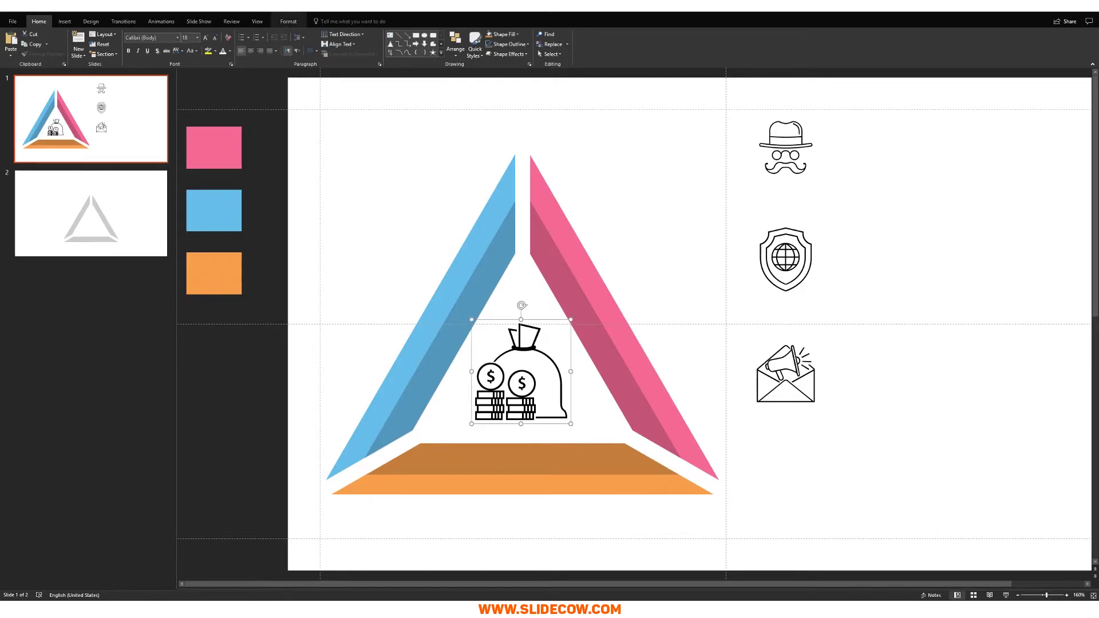
{"action": "scroll", "coordinate": [570, 412], "scroll_direction": "up", "scroll_amount": 5}
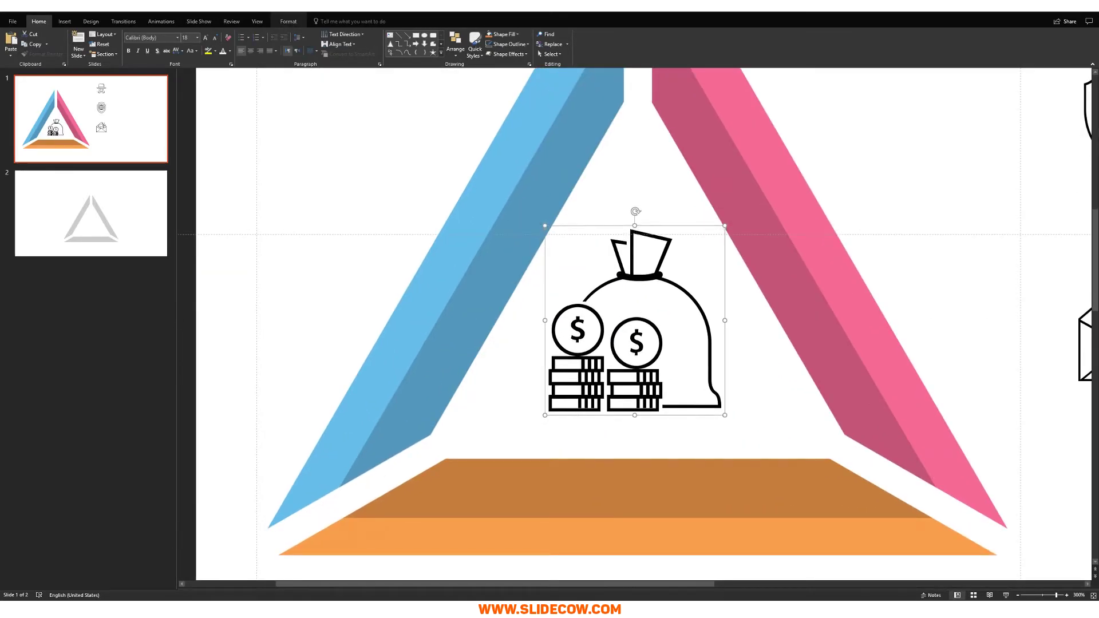
{"action": "key", "text": "Escape"}
{"action": "scroll", "coordinate": [704, 359], "scroll_direction": "down", "scroll_amount": 4}
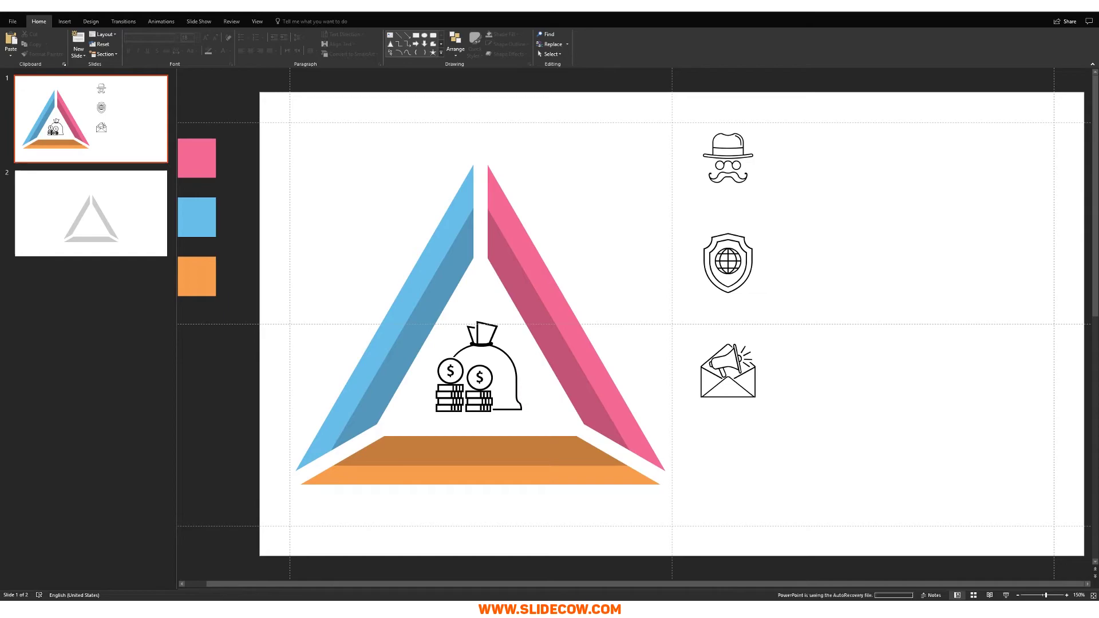
Step: Ungroup the money bag icon in the triangle's centre into separately editable parts
{"action": "left_click", "coordinate": [479, 377]}
{"action": "scroll", "coordinate": [479, 377], "scroll_direction": "up", "scroll_amount": 6}
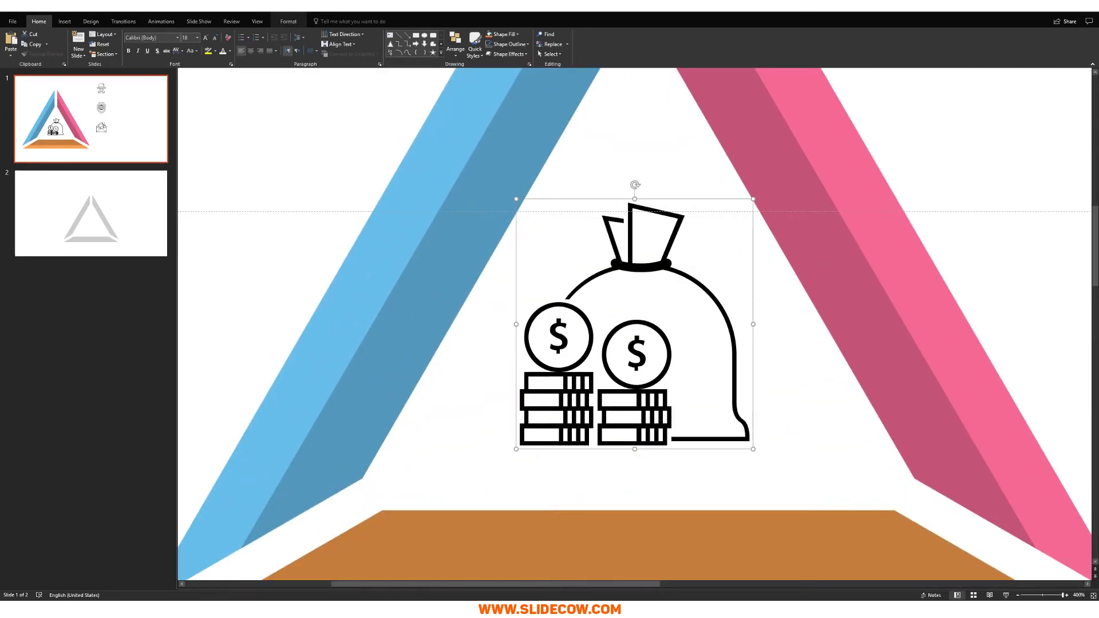
{"action": "scroll", "coordinate": [630, 409], "scroll_direction": "down", "scroll_amount": 4}
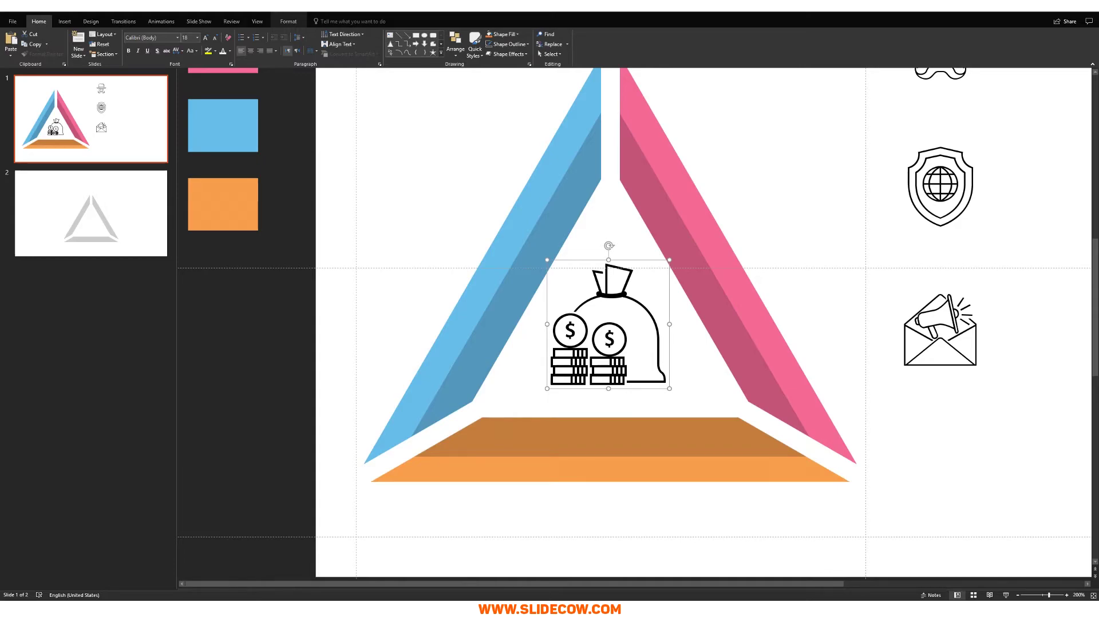
{"action": "scroll", "coordinate": [716, 486], "scroll_direction": "up", "scroll_amount": 4}
{"action": "key", "text": "ctrl+shift+g"}
{"action": "key", "text": "Return"}
{"action": "key", "text": "Escape"}
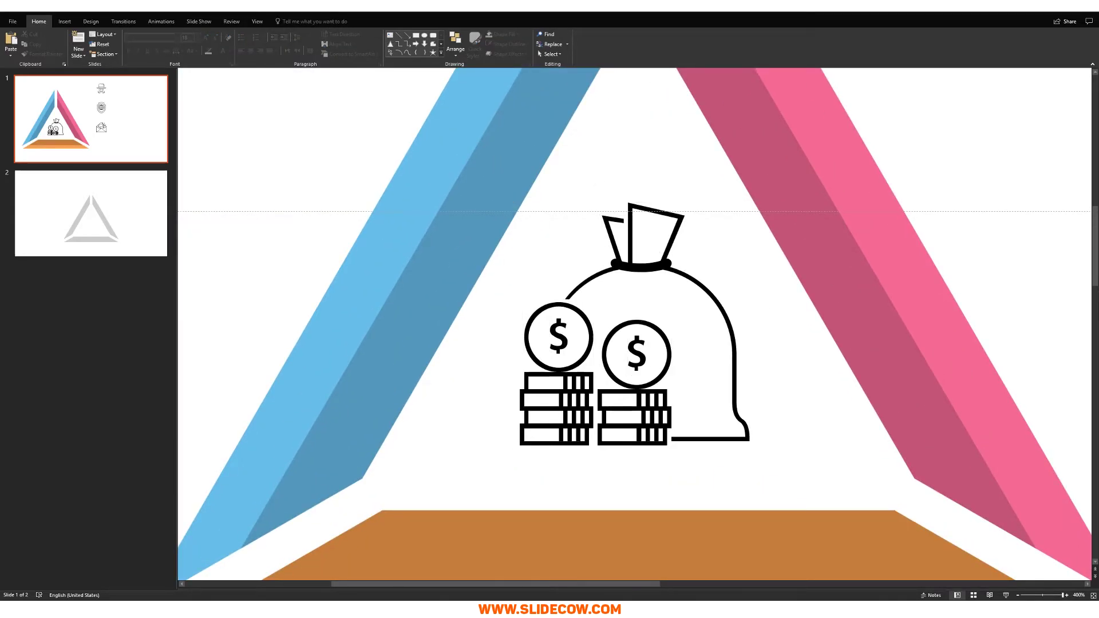
Step: Fill the money bag's neck band with the dark blue sampled from the blue segment's shaded face
{"action": "left_click", "coordinate": [640, 265]}
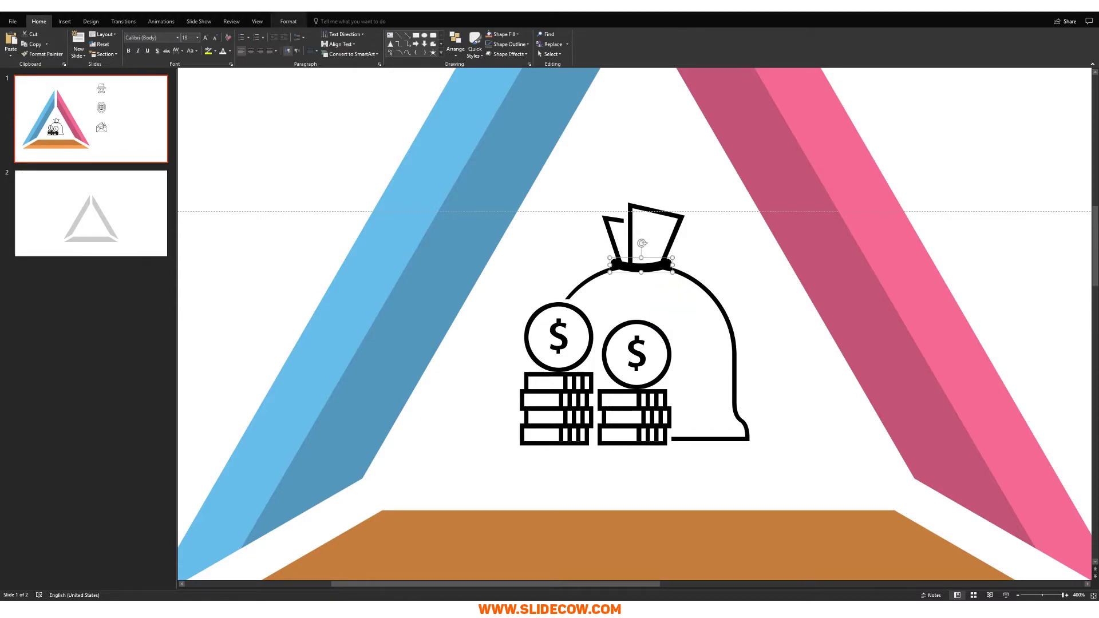
{"action": "left_click", "coordinate": [288, 21]}
{"action": "left_click", "coordinate": [312, 34]}
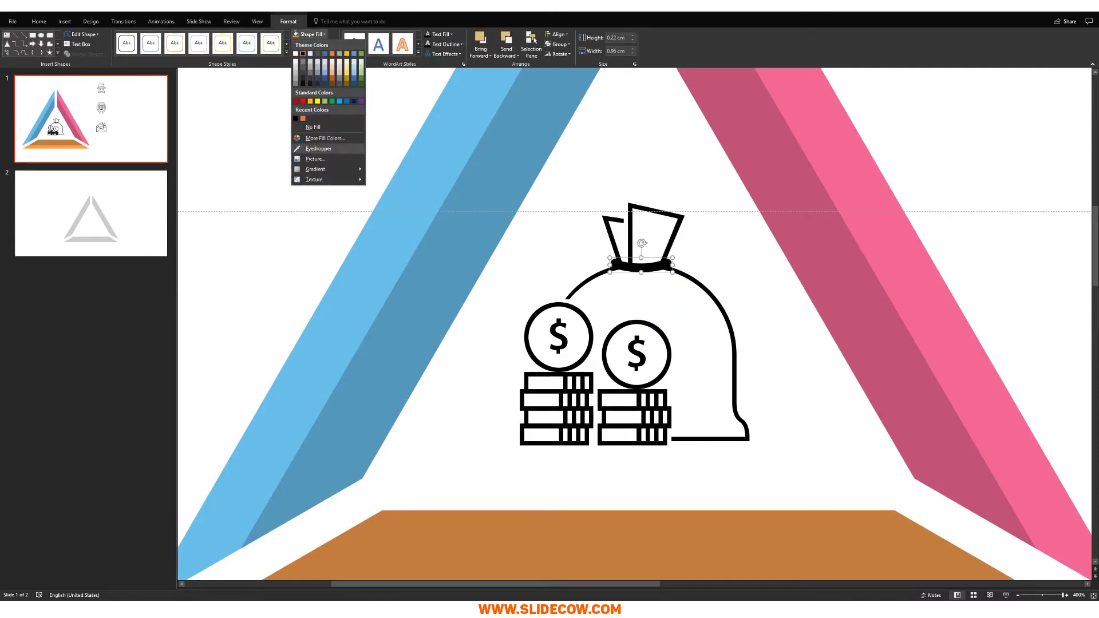
{"action": "left_click", "coordinate": [318, 148]}
{"action": "left_click", "coordinate": [497, 223]}
{"action": "key", "text": "Escape"}
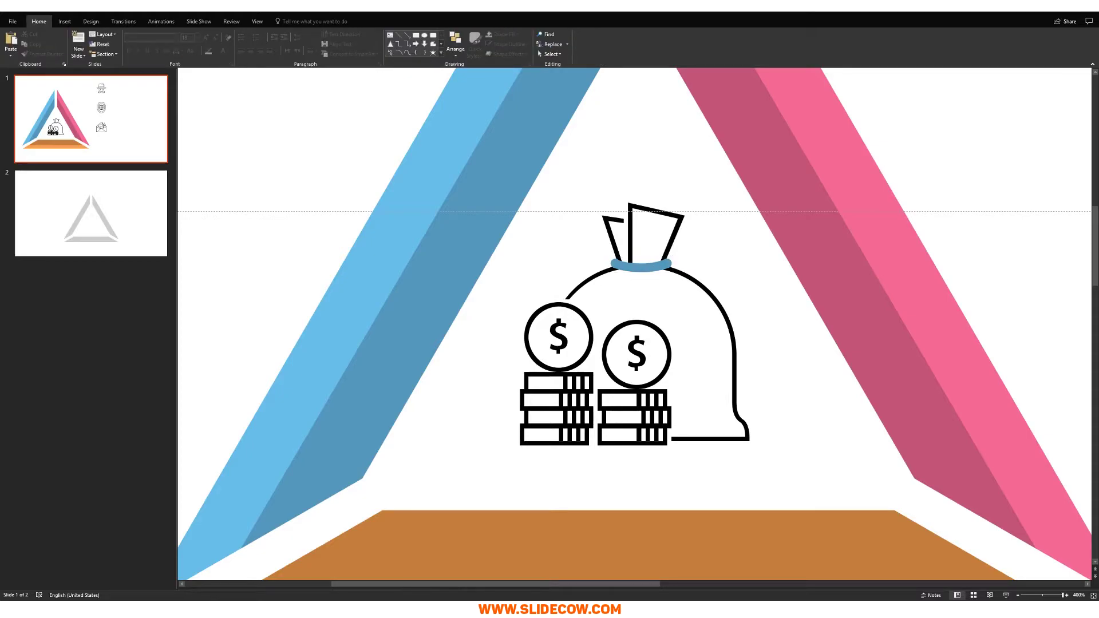
Step: Fill both banknote shapes above the bag with the light blue sampled from the blue segment
{"action": "left_click", "coordinate": [630, 246]}
{"action": "left_click", "coordinate": [615, 246], "text": "shift"}
{"action": "left_click", "coordinate": [288, 22]}
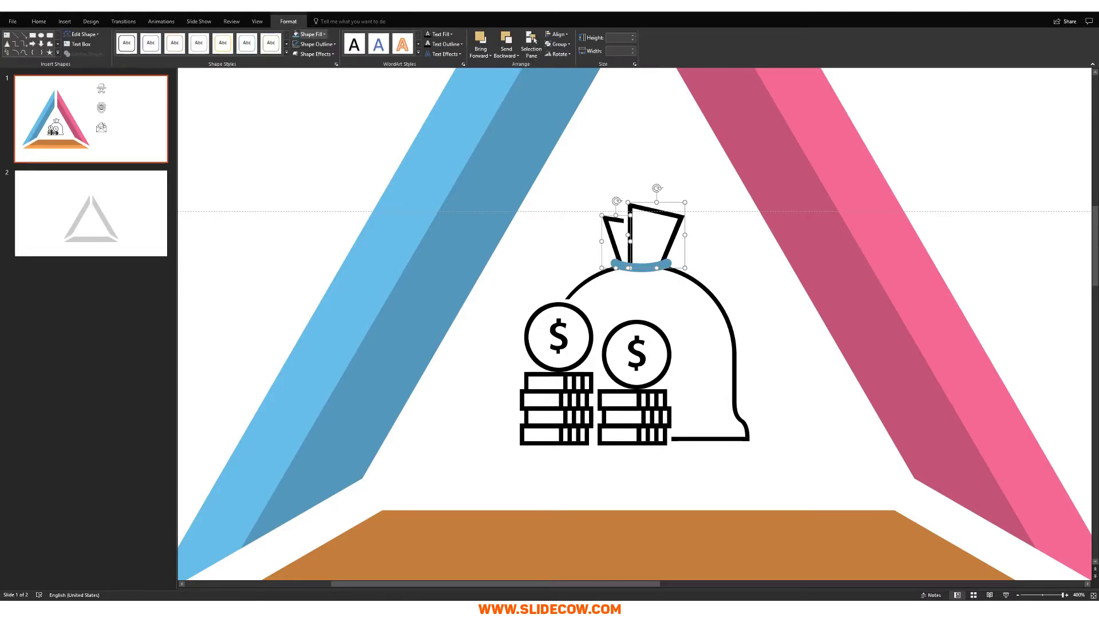
{"action": "left_click", "coordinate": [309, 33]}
{"action": "left_click", "coordinate": [319, 149]}
{"action": "left_click", "coordinate": [408, 182]}
{"action": "key", "text": "Escape"}
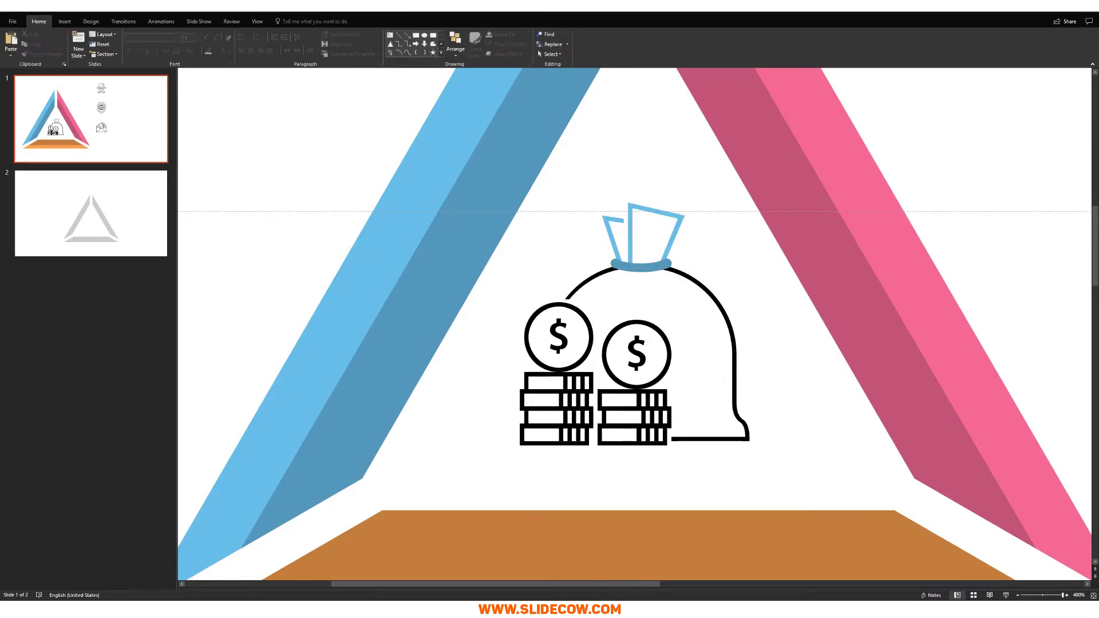
Step: Fill the money bag's body outline with the same light blue as the banknotes
{"action": "left_click", "coordinate": [710, 439]}
{"action": "left_click", "coordinate": [288, 21]}
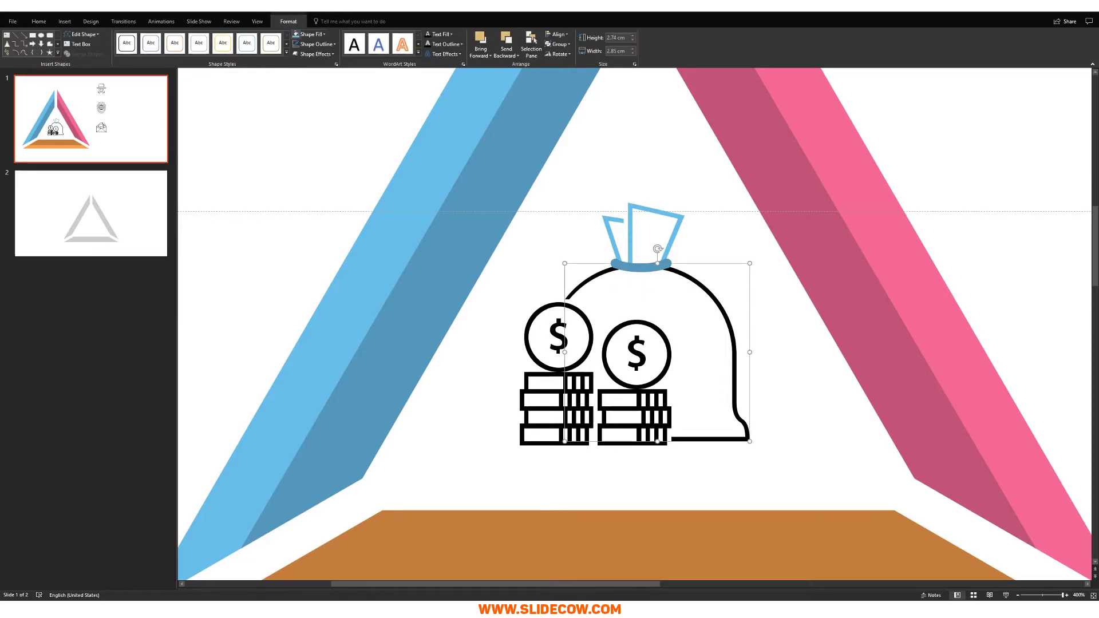
{"action": "left_click", "coordinate": [295, 35]}
{"action": "key", "text": "Escape"}
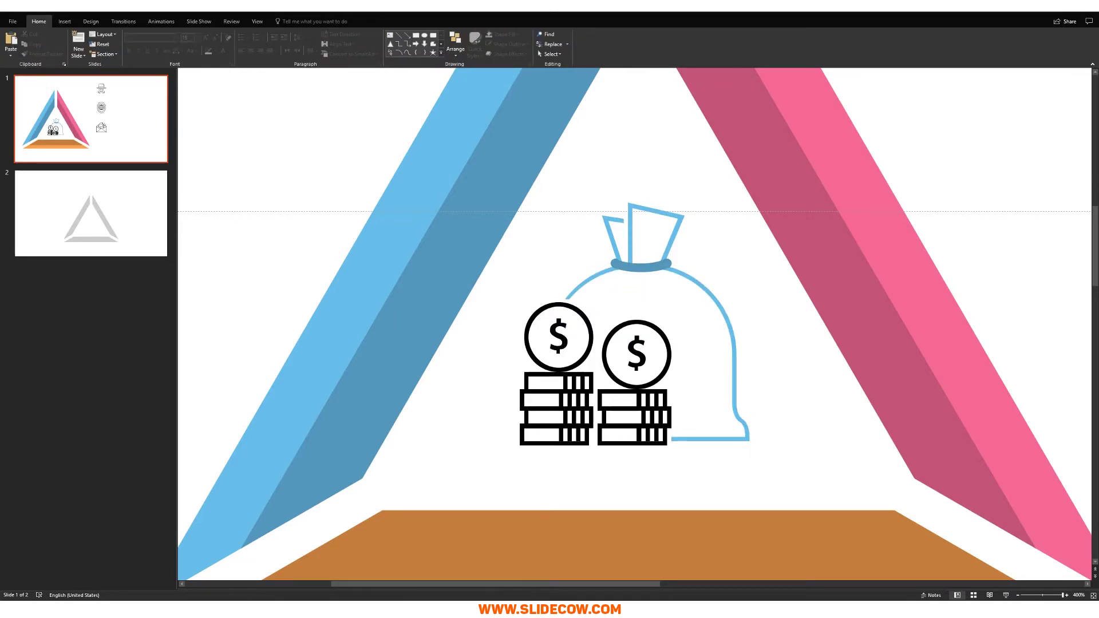
Step: Fill both coin rings with the dark pink sampled from the pink segment's shaded face
{"action": "left_click", "coordinate": [559, 305]}
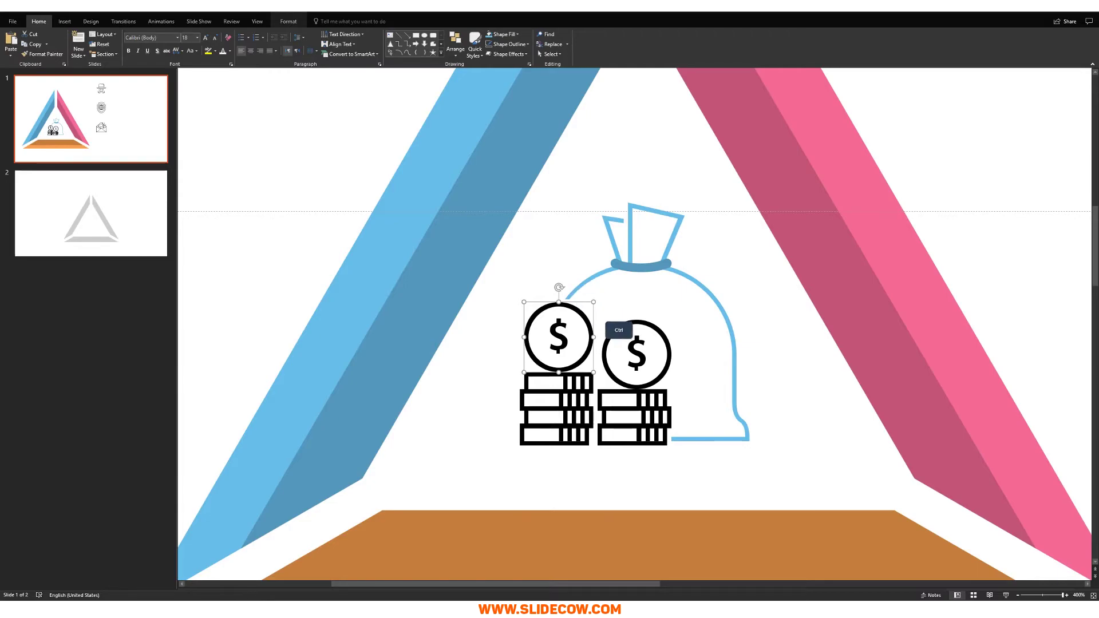
{"action": "left_click", "coordinate": [641, 341], "text": "shift"}
{"action": "left_click", "coordinate": [288, 21]}
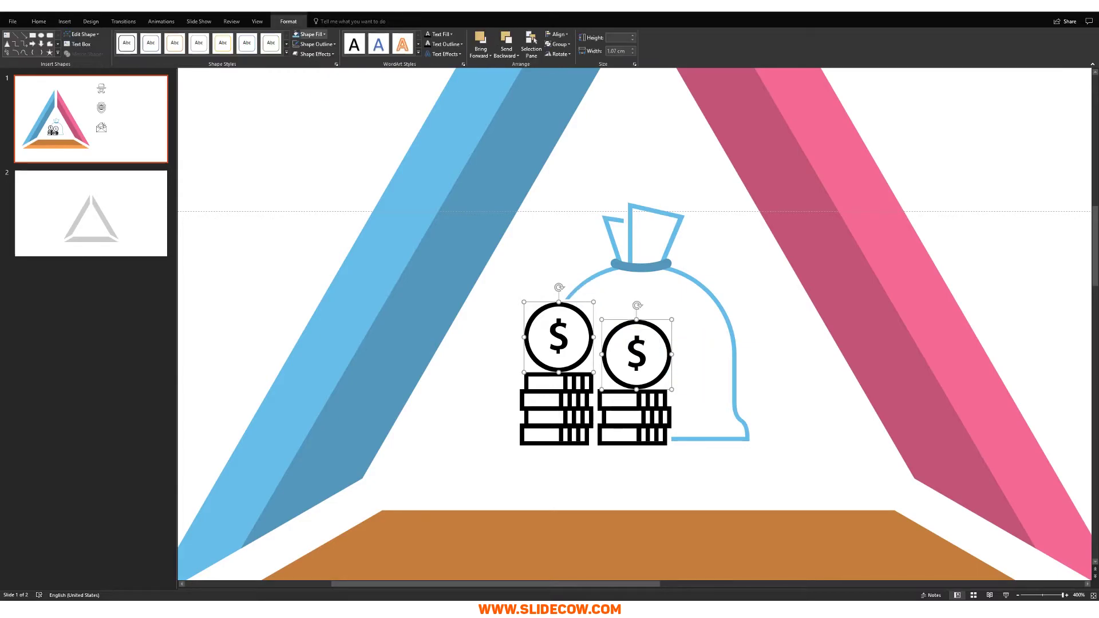
{"action": "left_click", "coordinate": [312, 35]}
{"action": "left_click", "coordinate": [312, 148]}
{"action": "left_click", "coordinate": [822, 251]}
Step: Fill both dollar signs with the lighter pink sampled from the pink segment
{"action": "left_click", "coordinate": [557, 336]}
{"action": "left_click", "coordinate": [636, 353], "text": "shift"}
{"action": "left_click", "coordinate": [312, 34]}
{"action": "left_click", "coordinate": [360, 148]}
{"action": "left_click", "coordinate": [822, 152]}
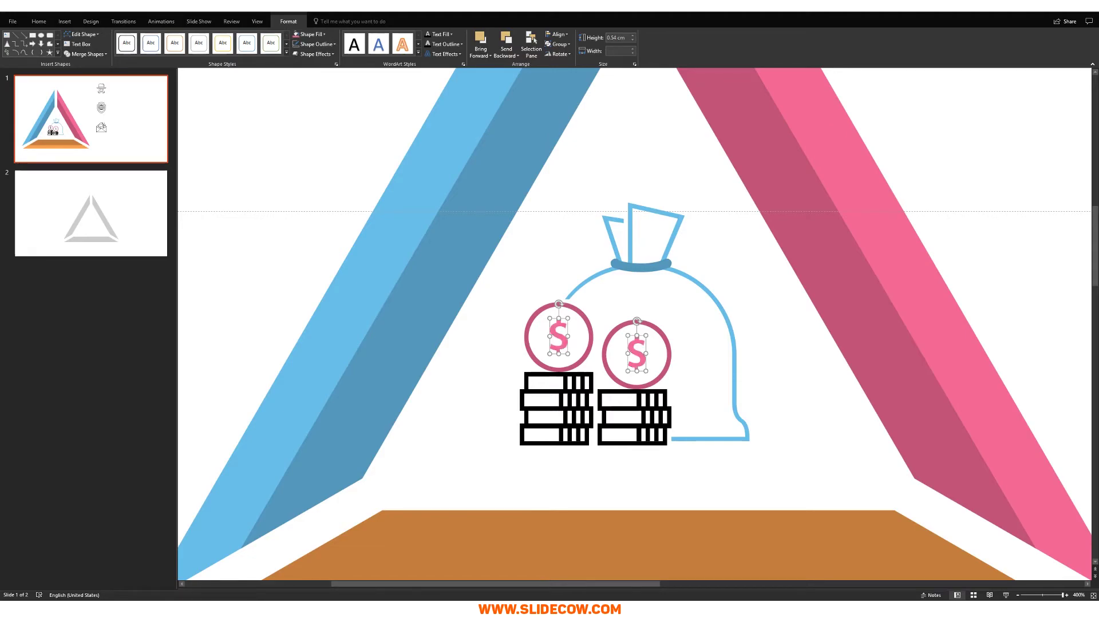
{"action": "key", "text": "Escape"}
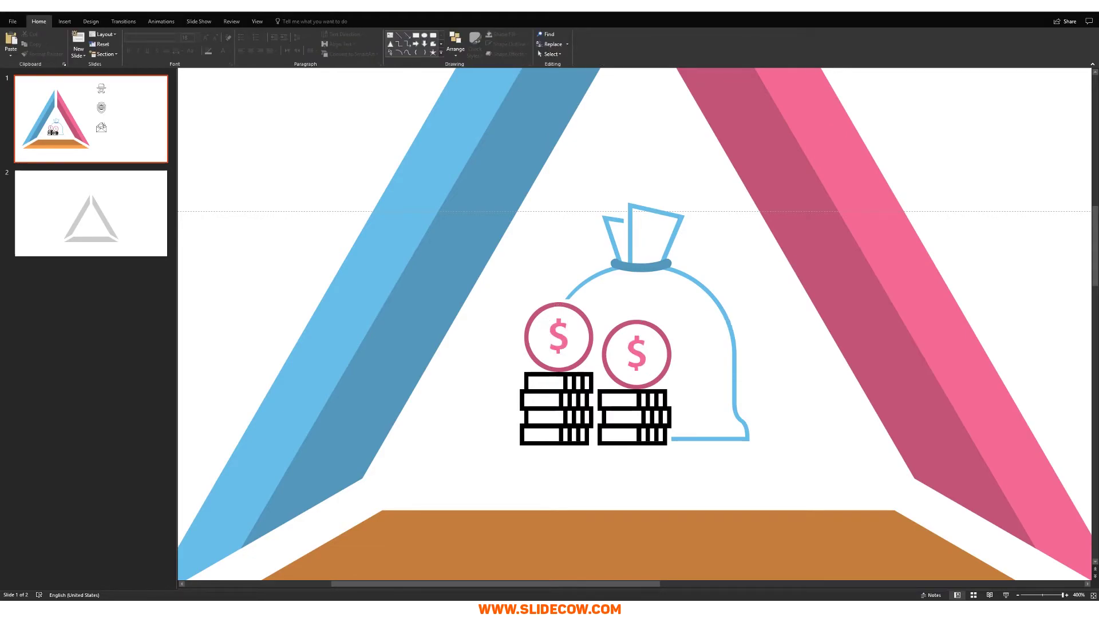
Step: Fill the small vertical bars of the taller coin stack with the dark orange sampled from the orange segment's shaded face
{"action": "left_click_drag", "start_coordinate": [601, 468], "coordinate": [550, 365]}
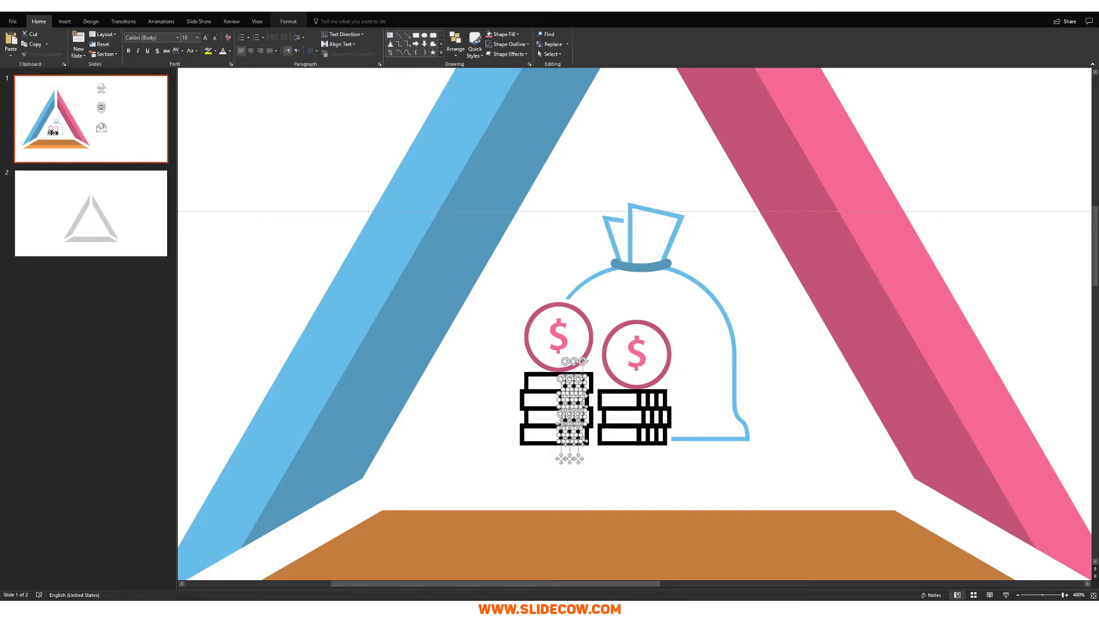
{"action": "left_click", "coordinate": [287, 21]}
{"action": "left_click", "coordinate": [313, 34]}
{"action": "left_click", "coordinate": [312, 148]}
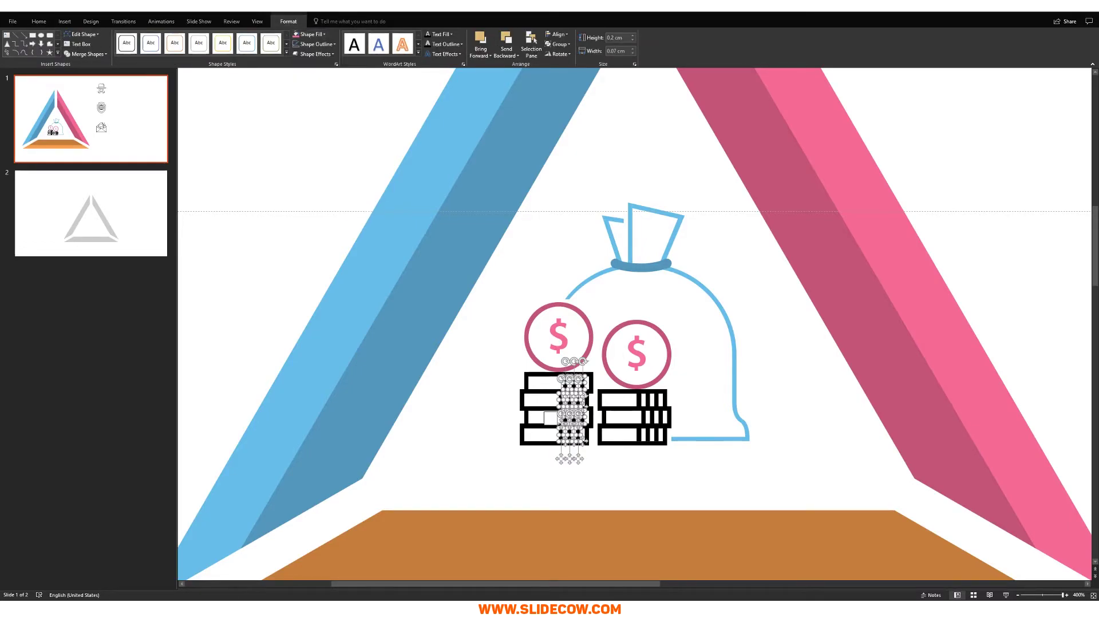
{"action": "left_click", "coordinate": [584, 530]}
{"action": "key", "text": "Escape"}
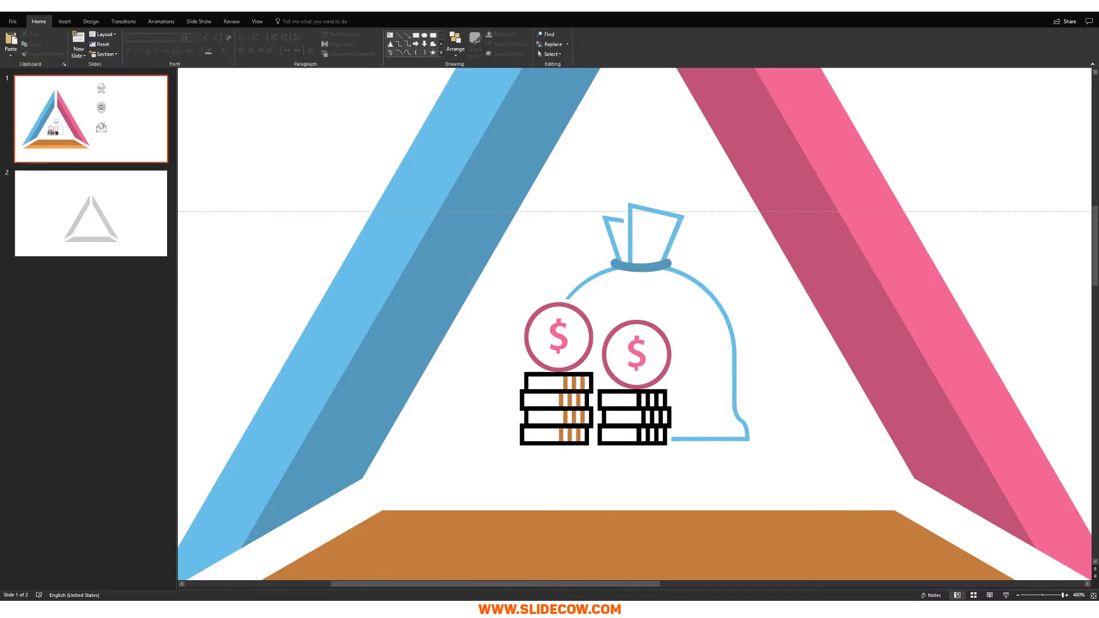
Step: Fill the four coin outlines of the taller stack with the light orange sampled from the orange segment
{"action": "left_click", "coordinate": [538, 382]}
{"action": "left_click", "coordinate": [538, 399], "text": "ctrl"}
{"action": "left_click", "coordinate": [538, 417], "text": "ctrl"}
{"action": "left_click", "coordinate": [537, 434], "text": "ctrl"}
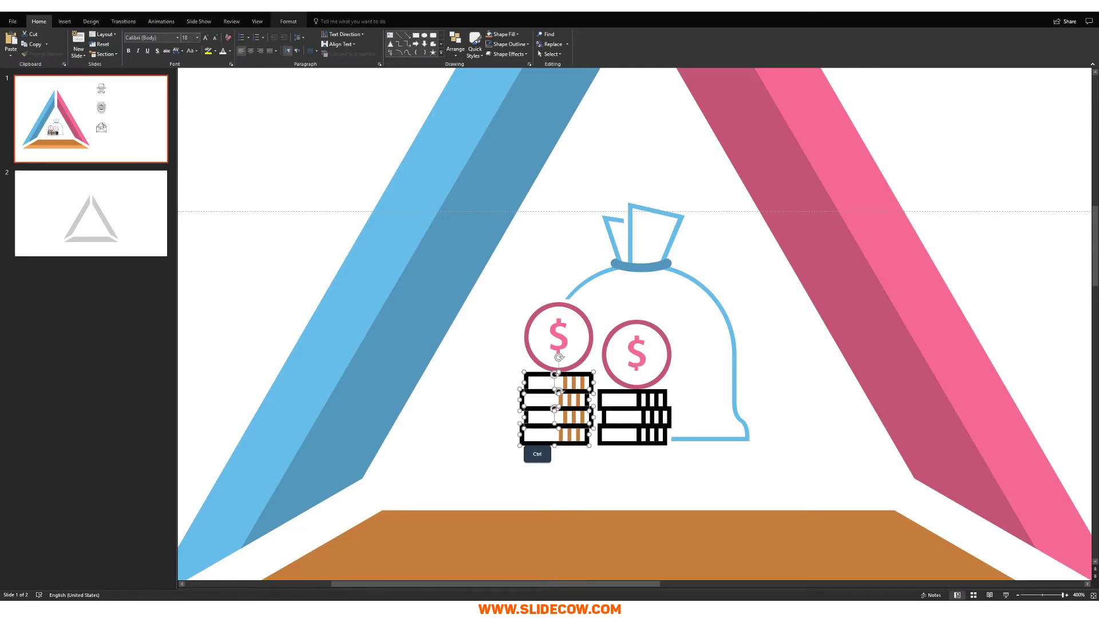
{"action": "left_click", "coordinate": [288, 21]}
{"action": "scroll", "coordinate": [473, 328], "scroll_direction": "down", "scroll_amount": 3}
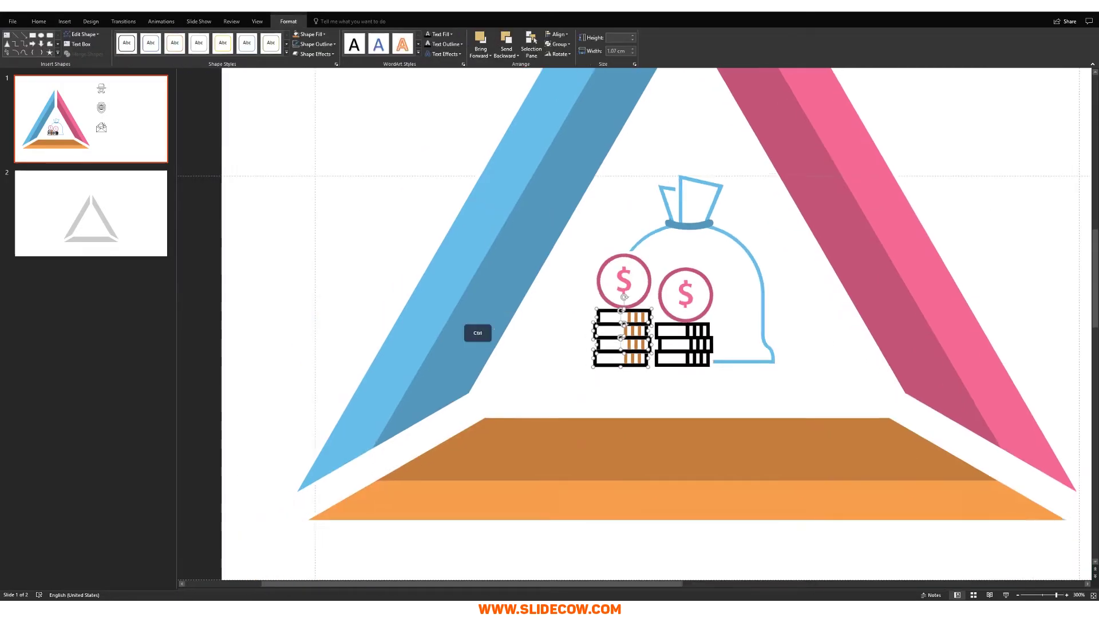
{"action": "scroll", "coordinate": [473, 328], "scroll_direction": "up", "scroll_amount": 1}
{"action": "left_click", "coordinate": [309, 34]}
{"action": "left_click", "coordinate": [318, 148]}
{"action": "left_click", "coordinate": [624, 468]}
{"action": "key", "text": "Escape"}
Step: Fill the small vertical bars of the shorter coin stack with the same dark orange
{"action": "left_click", "coordinate": [709, 337]}
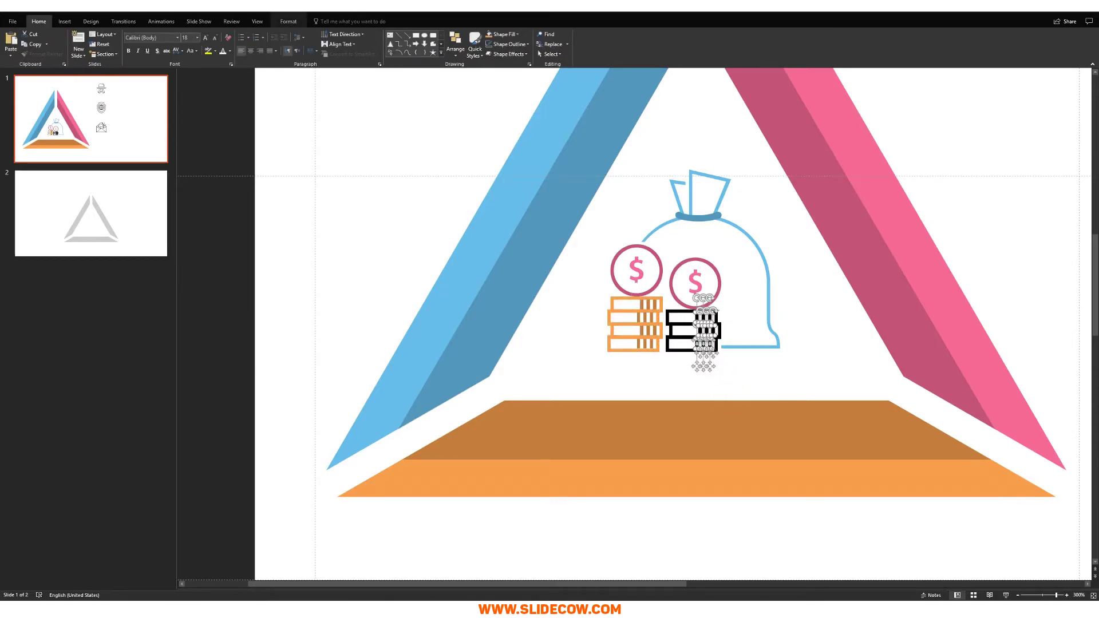
{"action": "left_click", "coordinate": [288, 21]}
{"action": "left_click", "coordinate": [309, 33]}
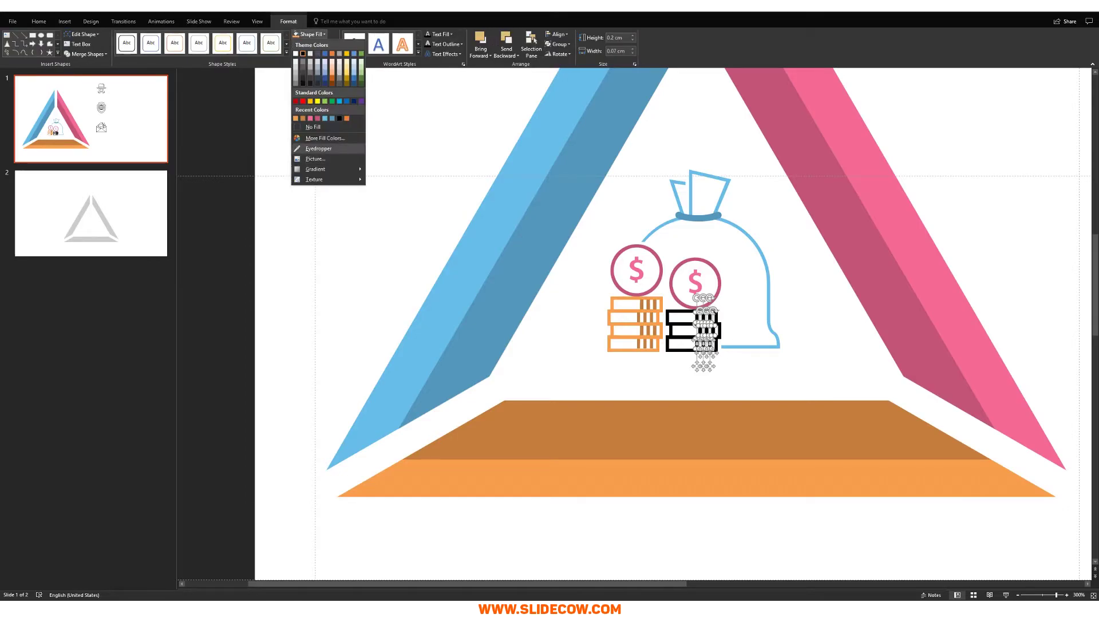
{"action": "key", "text": "Escape"}
{"action": "key", "text": "Escape"}
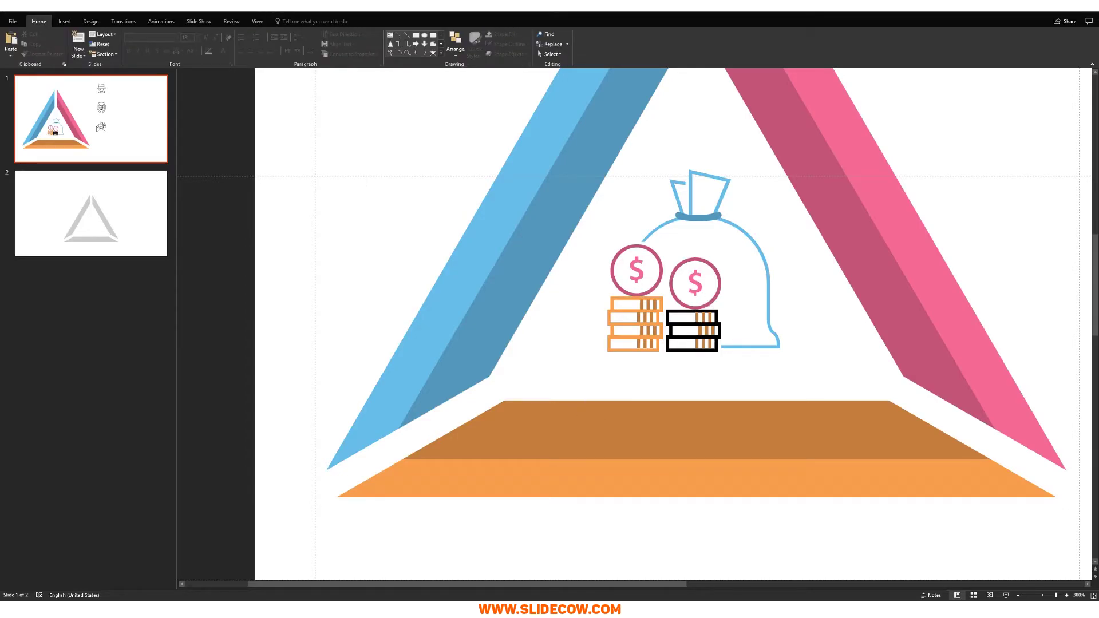
Step: Fill the three coin outlines of the shorter stack with the light orange sampled from the orange segment
{"action": "left_click", "coordinate": [688, 344]}
{"action": "left_click", "coordinate": [688, 331], "text": "shift"}
{"action": "left_click", "coordinate": [687, 317], "text": "shift"}
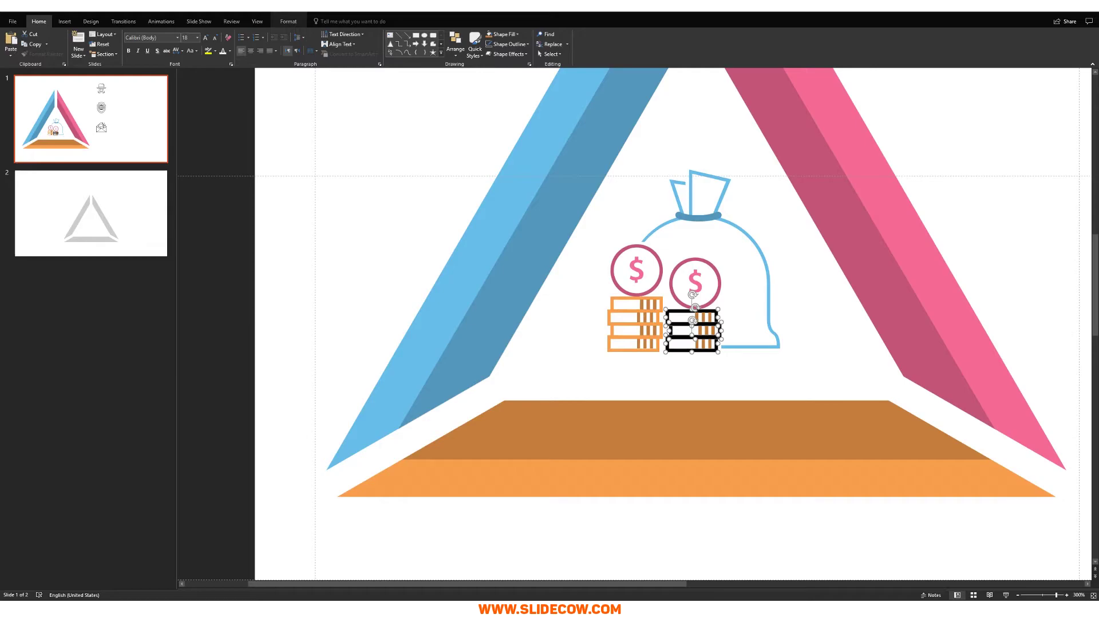
{"action": "left_click", "coordinate": [288, 21]}
{"action": "left_click", "coordinate": [309, 34]}
{"action": "left_click", "coordinate": [320, 148]}
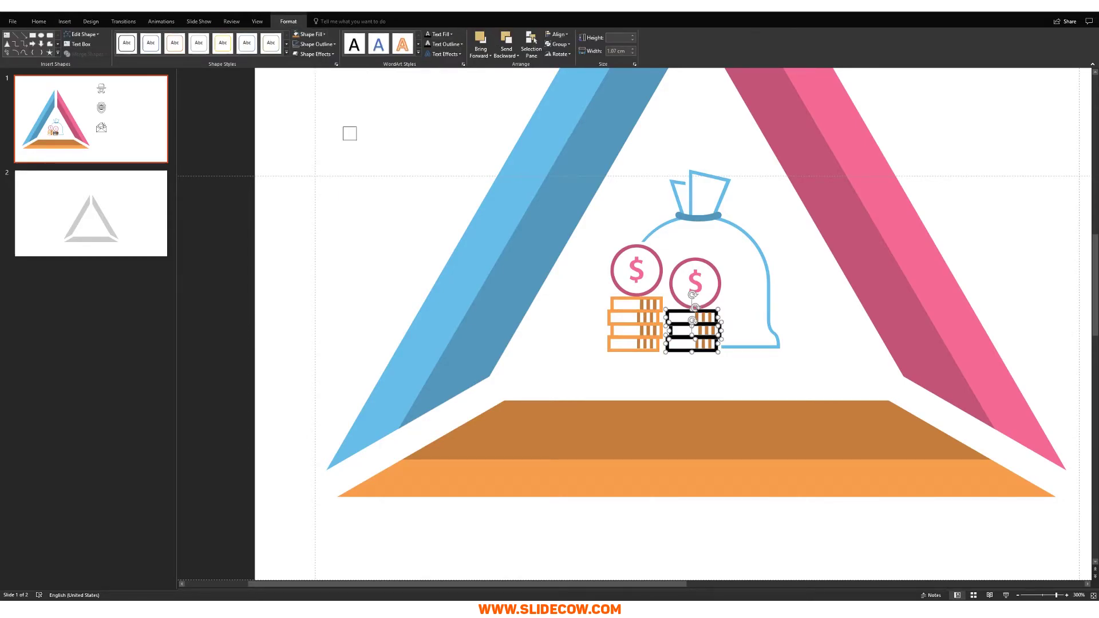
{"action": "left_click", "coordinate": [616, 468]}
{"action": "key", "text": "Escape"}
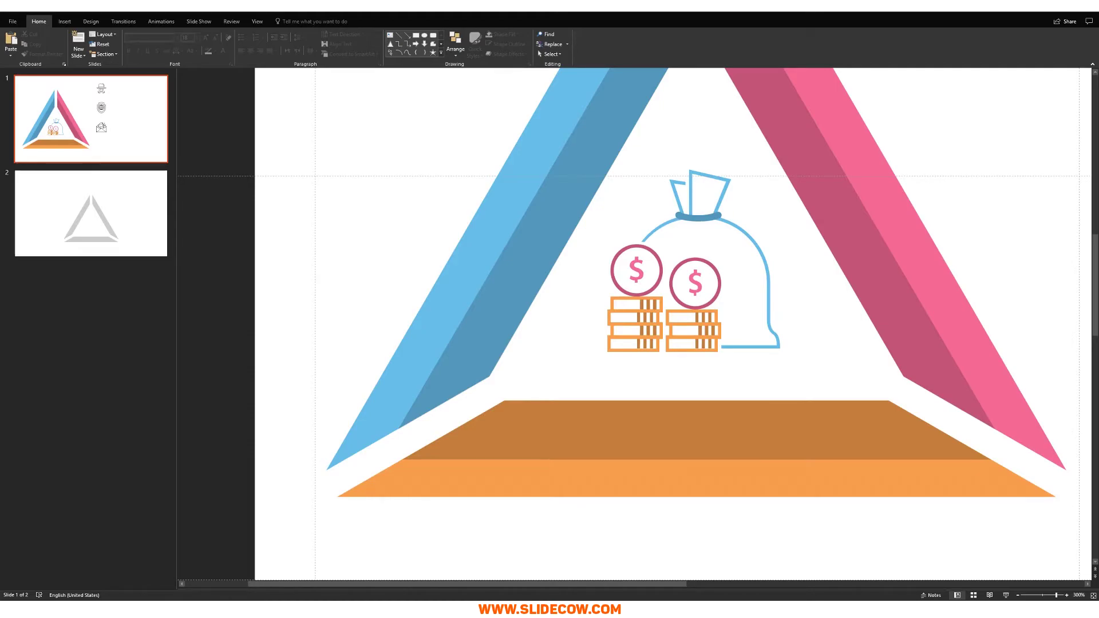
Step: Group all parts of the coloured money bag icon and nudge the group slightly upward
{"action": "left_click_drag", "start_coordinate": [809, 376], "coordinate": [592, 165]}
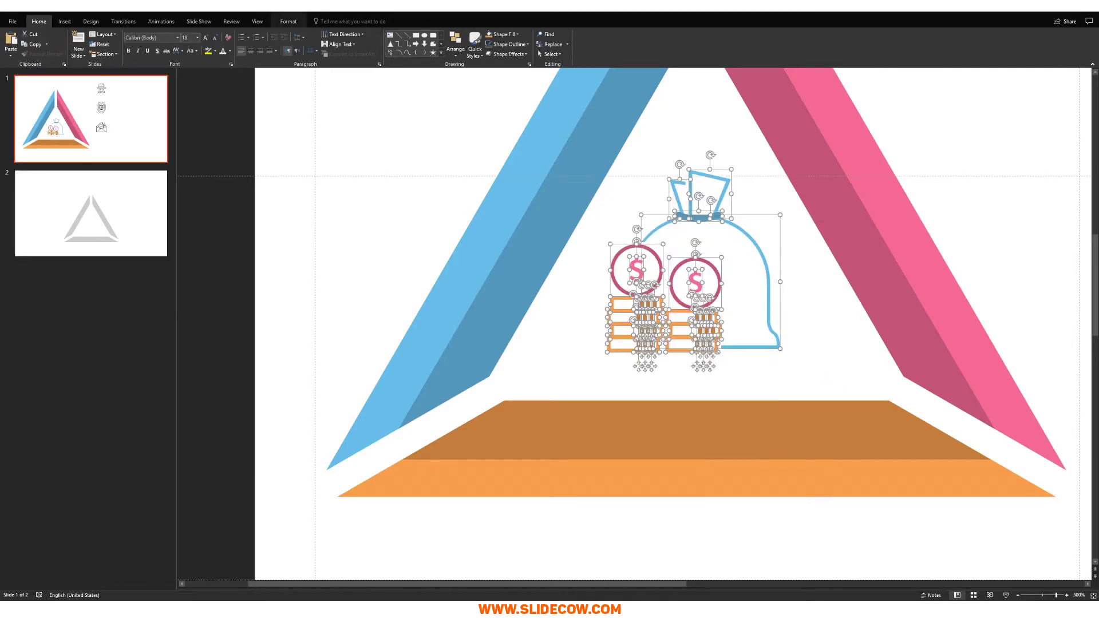
{"action": "key", "text": "ctrl+g"}
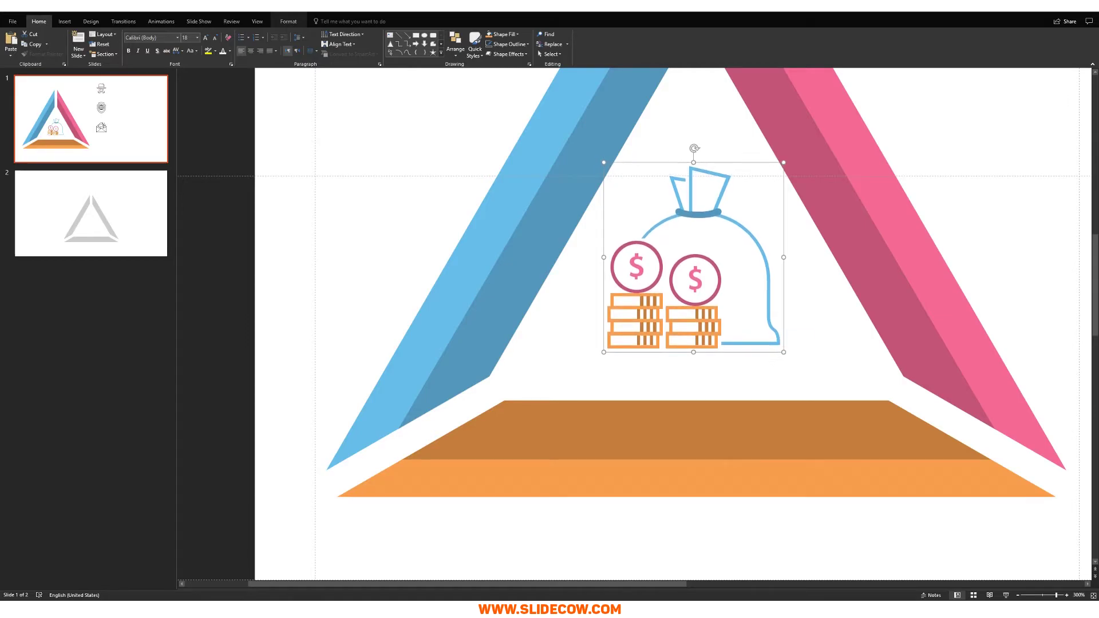
{"action": "key", "text": "ctrl+Up"}
{"action": "key", "text": "Escape"}
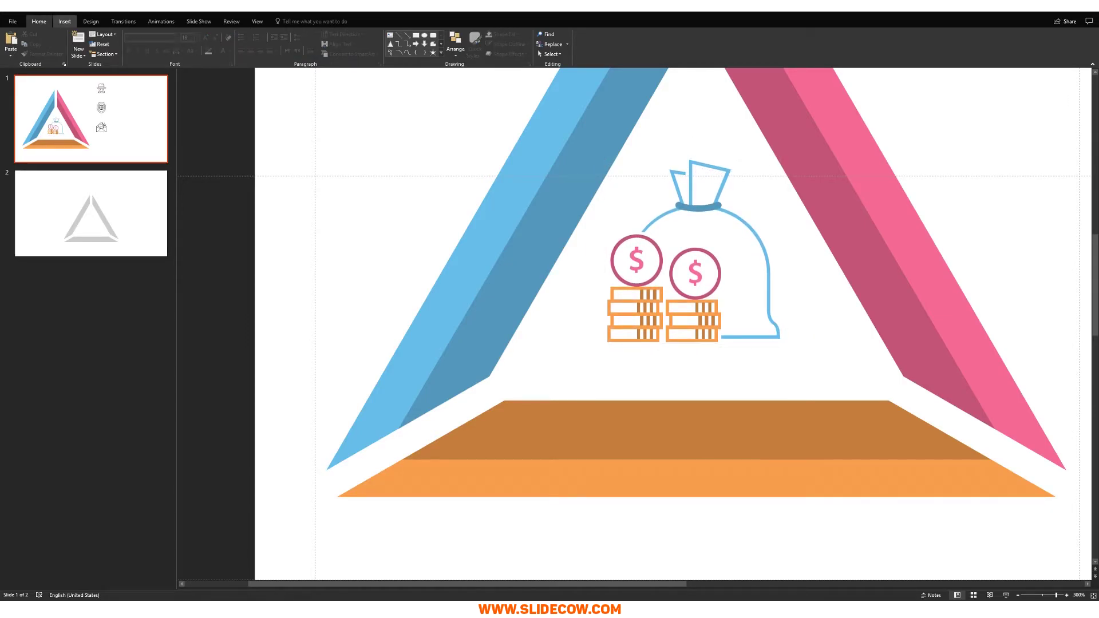
Step: Insert a text box reading "Title" between the money bag icon and the orange segment
{"action": "left_click", "coordinate": [64, 21]}
{"action": "key", "text": "x"}
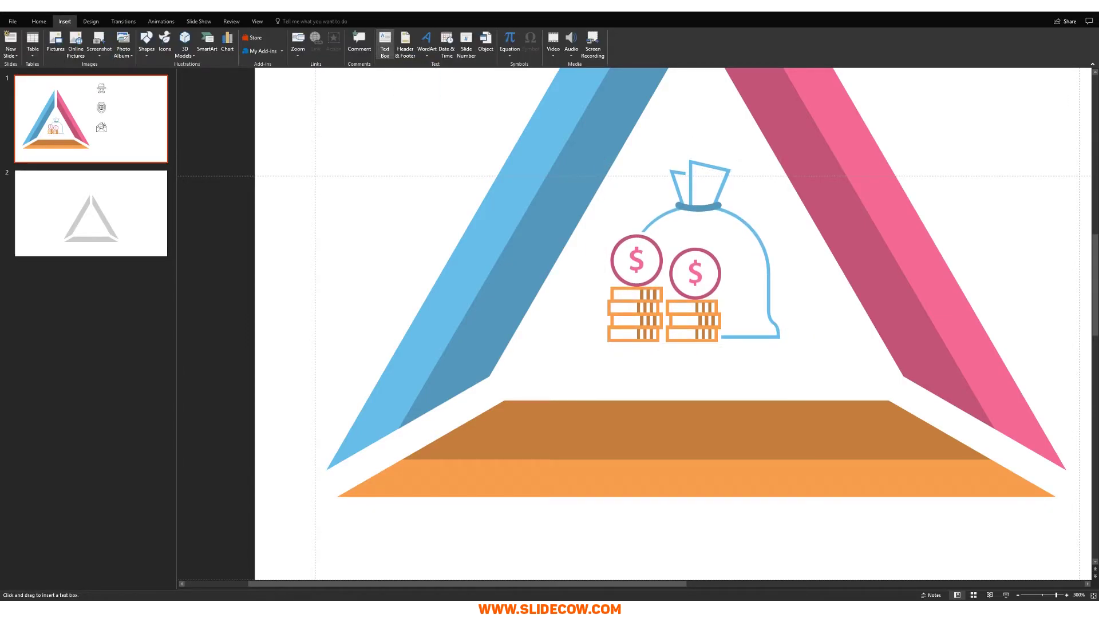
{"action": "left_click_drag", "start_coordinate": [598, 349], "coordinate": [803, 380]}
{"action": "type", "text": "Title"}
{"action": "key", "text": "Escape"}
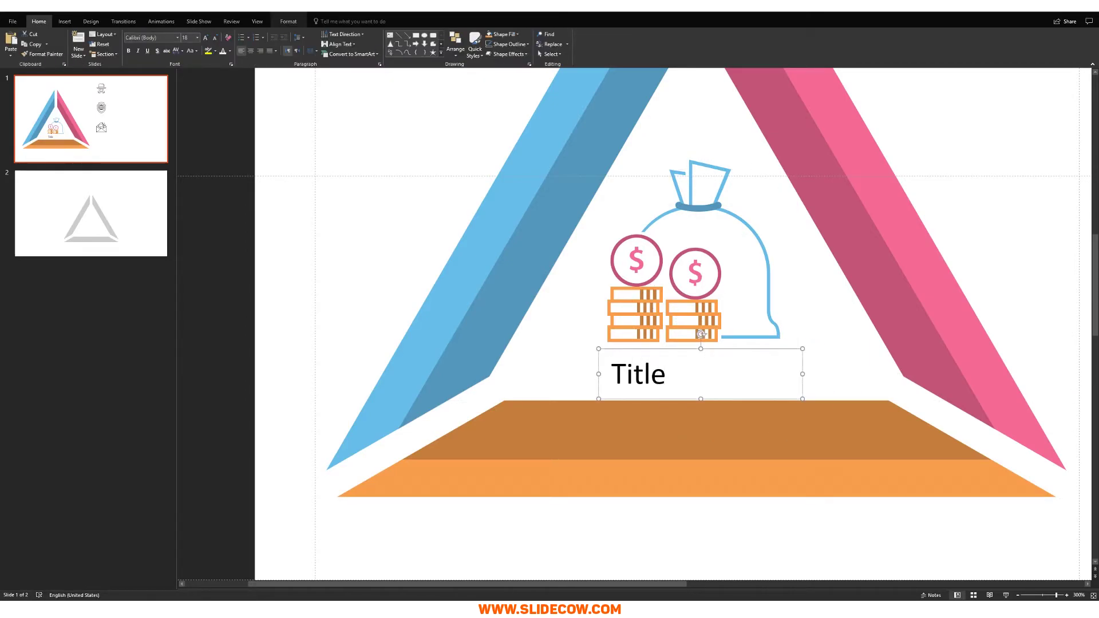
Step: Centre the title text in its box and set its font to Ostrich Sans Black
{"action": "key", "text": "ctrl+e"}
{"action": "left_click", "coordinate": [150, 37]}
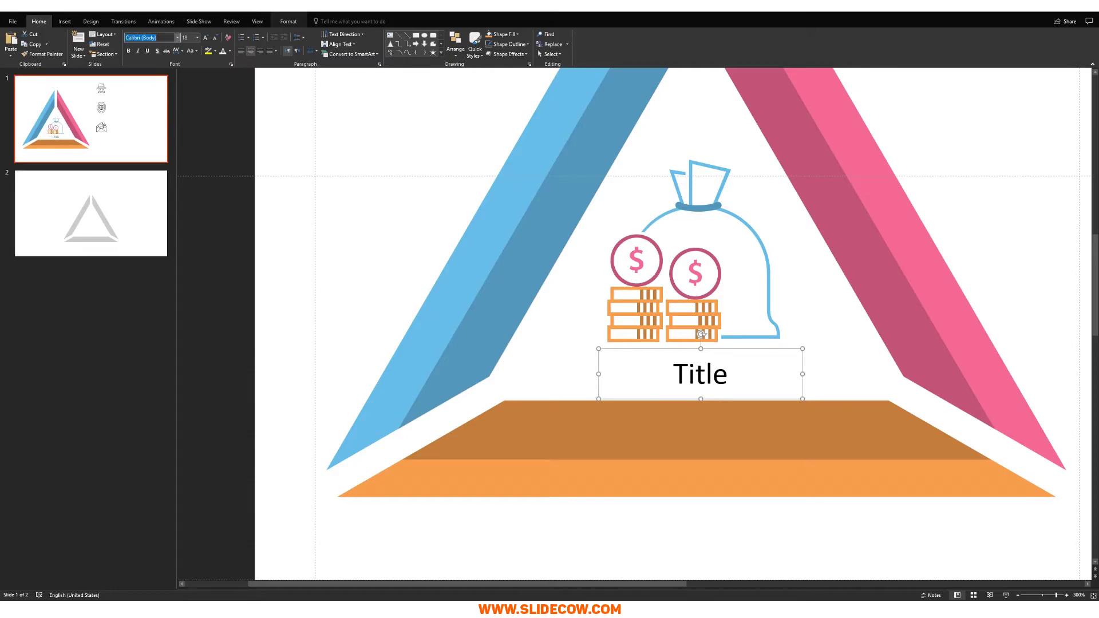
{"action": "type", "text": "Ostrich Sans Black"}
{"action": "key", "text": "Return"}
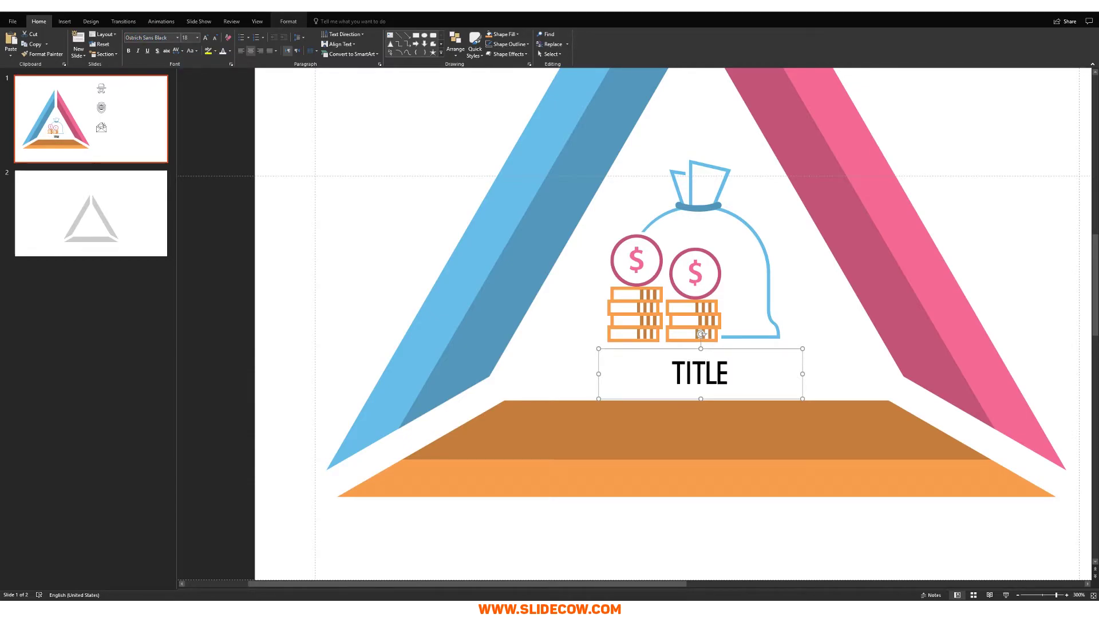
Step: Align the centres of the title box and money bag icon, then group them and move the group slightly up
{"action": "left_click", "coordinate": [713, 335], "text": "shift"}
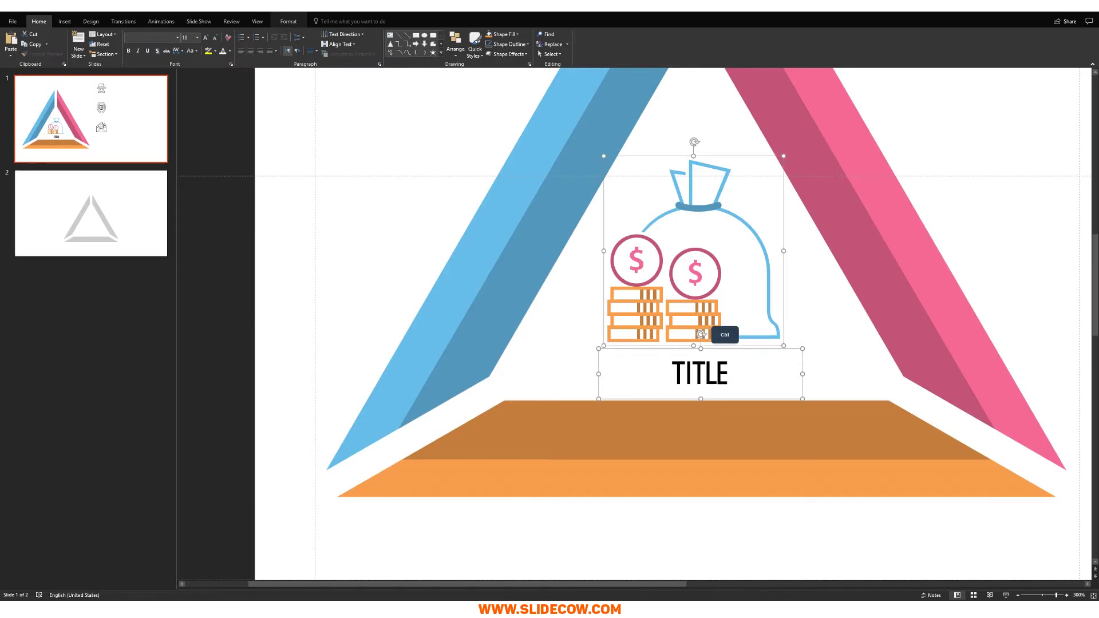
{"action": "left_click", "coordinate": [455, 45]}
{"action": "mouse_move", "coordinate": [466, 166]}
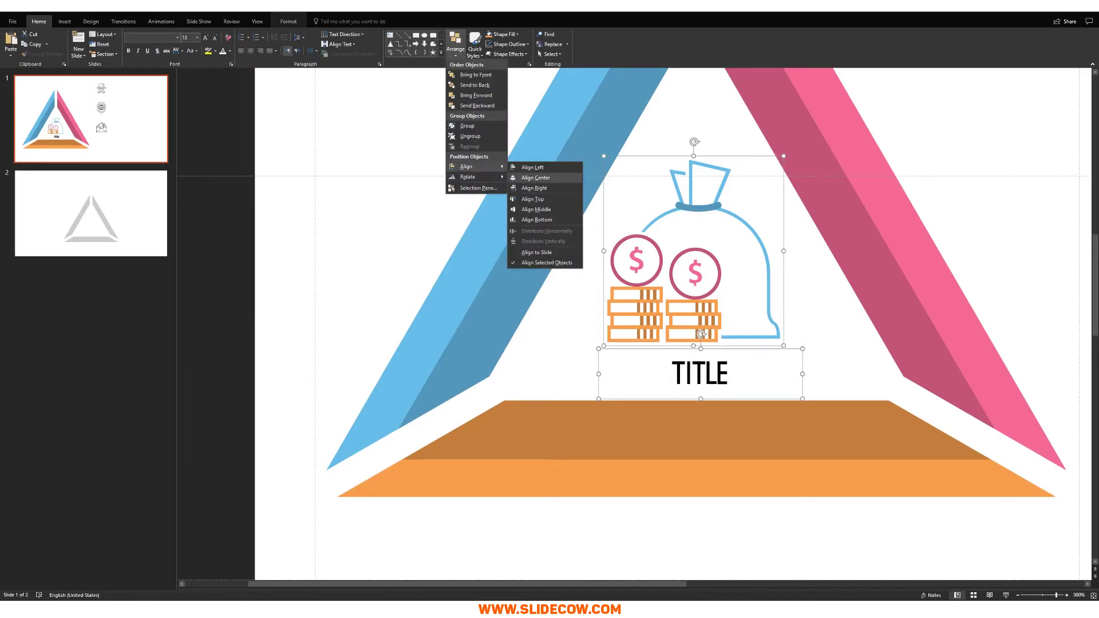
{"action": "left_click", "coordinate": [536, 177]}
{"action": "key", "text": "ctrl+g"}
{"action": "left_click_drag", "start_coordinate": [801, 359], "coordinate": [796, 349]}
Step: Replace the title text below the money bag icon with "SUCCESSFUL REASONS"
{"action": "left_click", "coordinate": [695, 362]}
{"action": "double_click", "coordinate": [695, 363]}
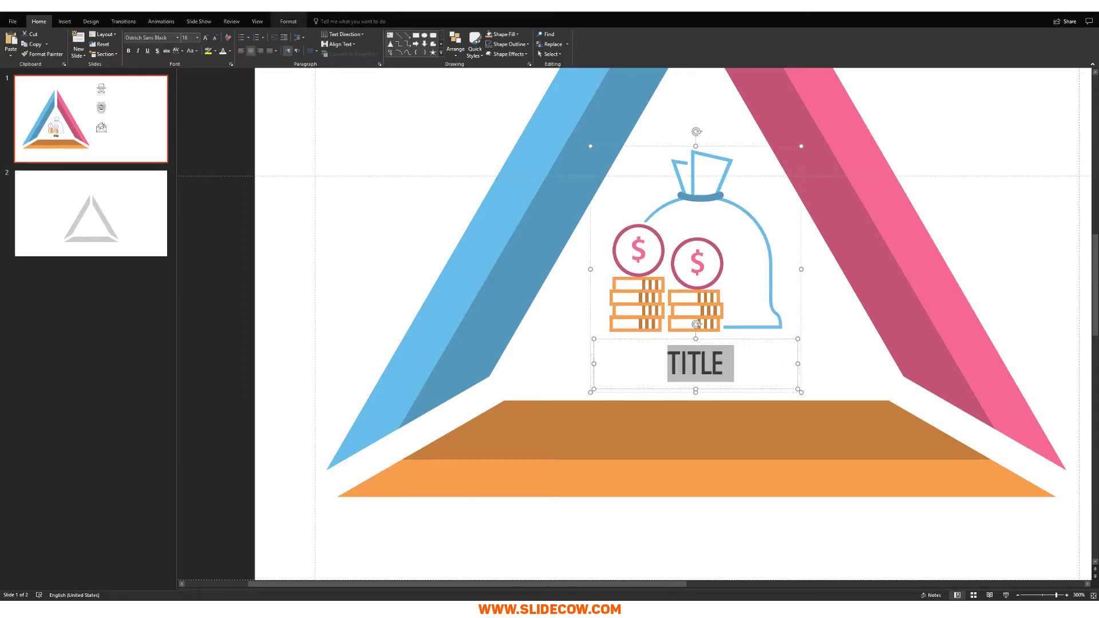
{"action": "type", "text": "SUCC"}
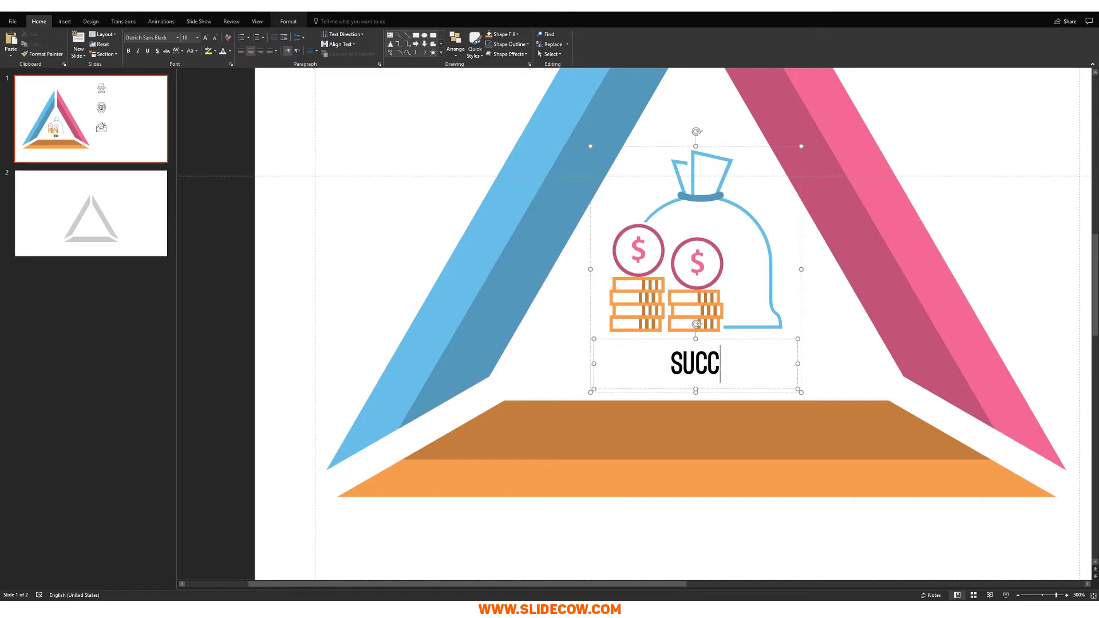
{"action": "type", "text": "ESSFUL REASON"}
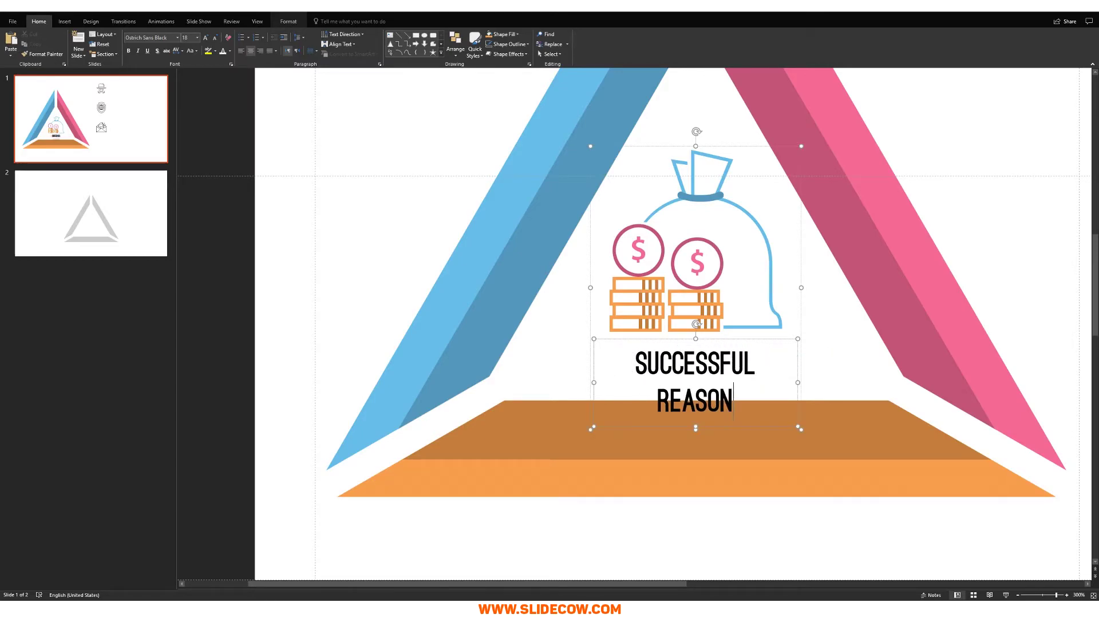
{"action": "type", "text": "S"}
{"action": "key", "text": "Escape"}
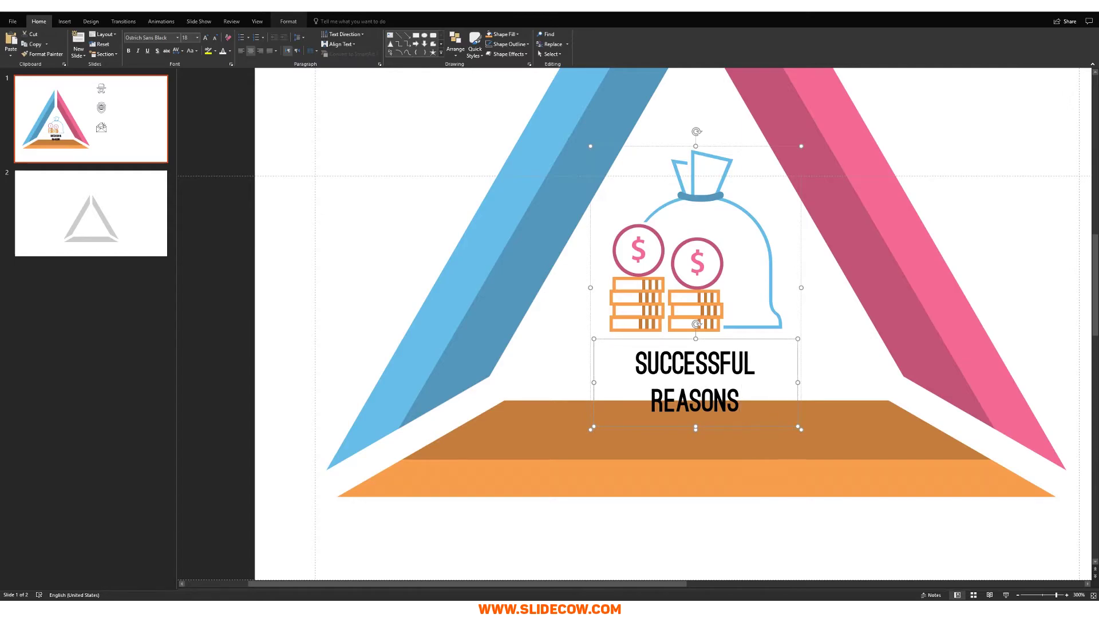
Step: Widen the title text box below the money bag so its text fits on one line
{"action": "key", "text": "shift+Right"}
{"action": "key", "text": "shift+Right"}
{"action": "key", "text": "shift+Right"}
{"action": "key", "text": "Escape"}
{"action": "scroll", "coordinate": [751, 422], "scroll_direction": "down", "scroll_amount": 10}
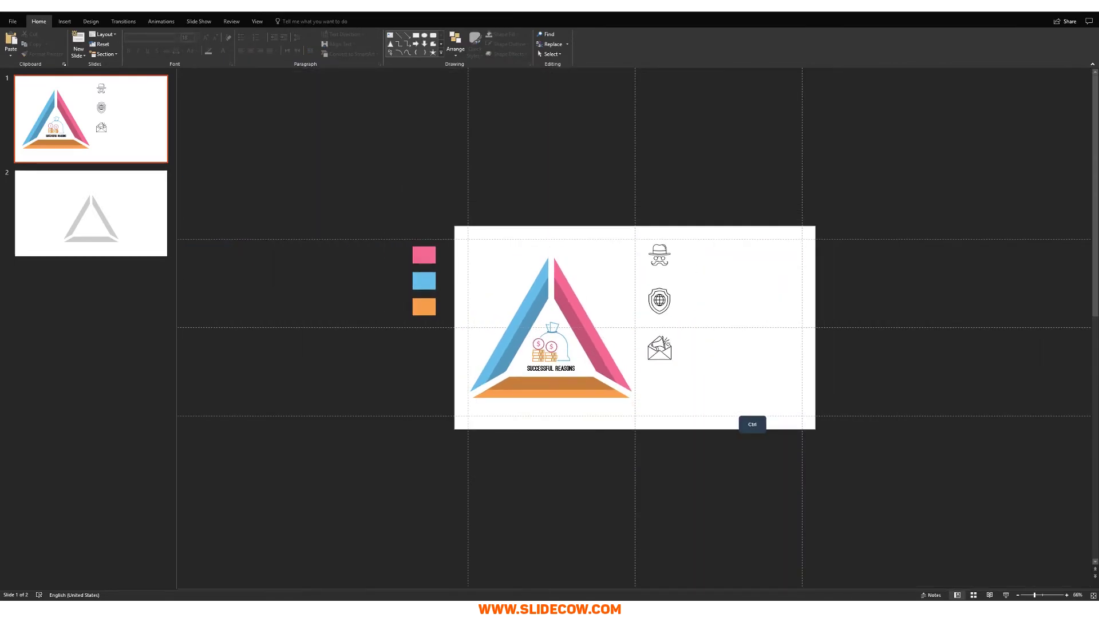
Step: Move the hat, shield and envelope icons down together so the column is vertically centred on the slide
{"action": "scroll", "coordinate": [751, 422], "scroll_direction": "up", "scroll_amount": 6}
{"action": "scroll", "coordinate": [635, 326], "scroll_direction": "up", "scroll_amount": 3}
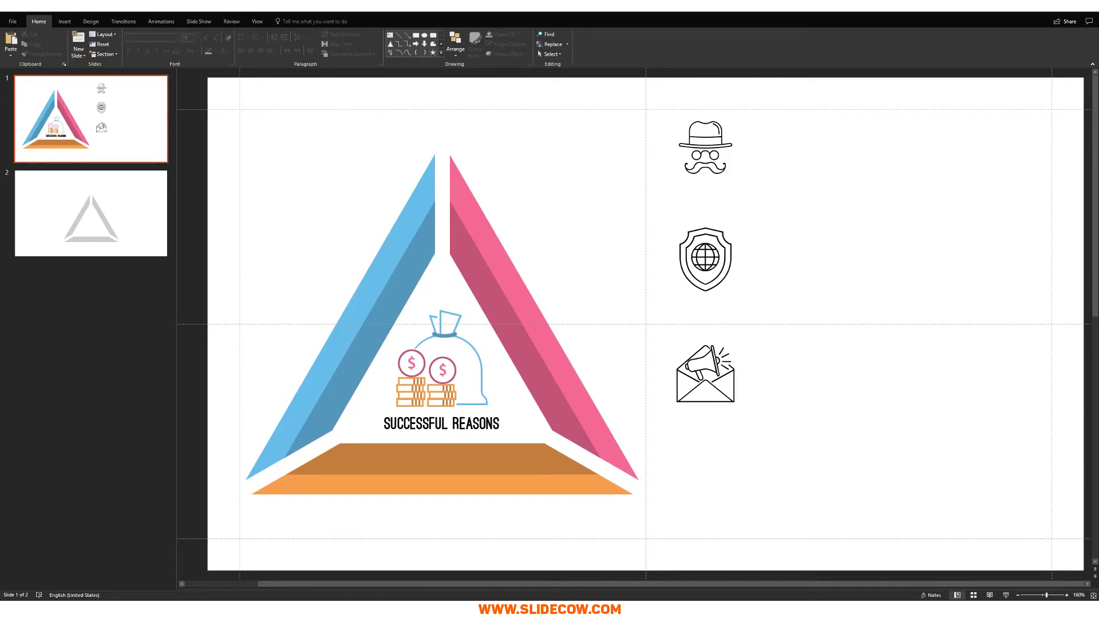
{"action": "left_click_drag", "start_coordinate": [658, 91], "coordinate": [850, 507]}
{"action": "left_click_drag", "start_coordinate": [720, 259], "coordinate": [720, 323]}
{"action": "key", "text": "Escape"}
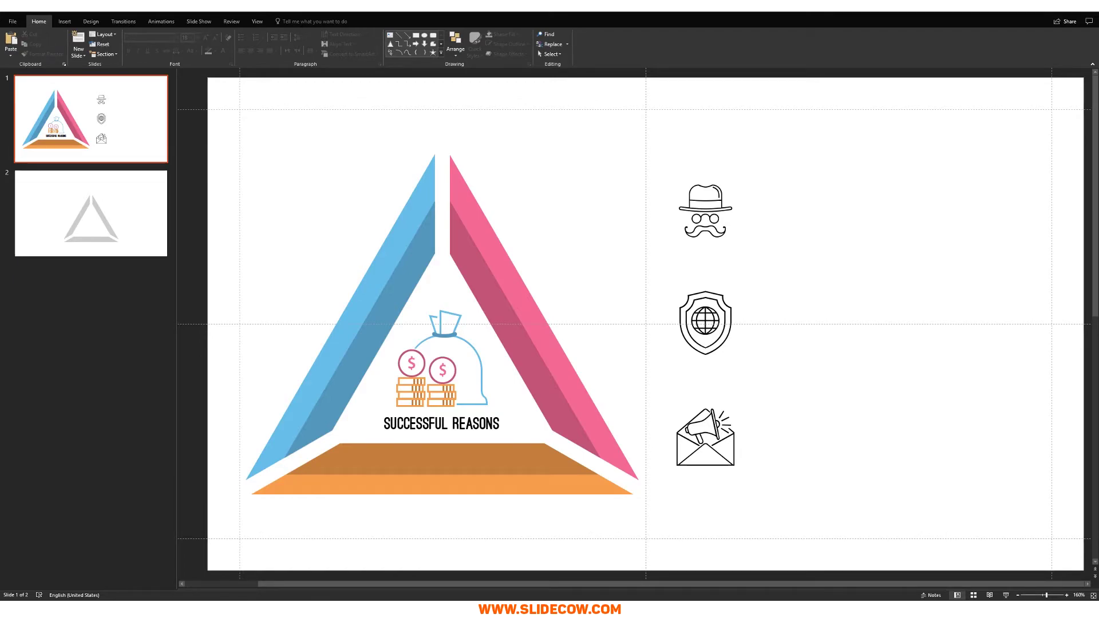
Step: Insert a text box beside the hat icon, reaching the outer guide, and paste the "The quick brown fox" placeholder paragraph into it
{"action": "left_click", "coordinate": [64, 22]}
{"action": "left_click", "coordinate": [385, 45]}
{"action": "left_click_drag", "start_coordinate": [742, 180], "coordinate": [1052, 243]}
{"action": "right_click", "coordinate": [862, 197]}
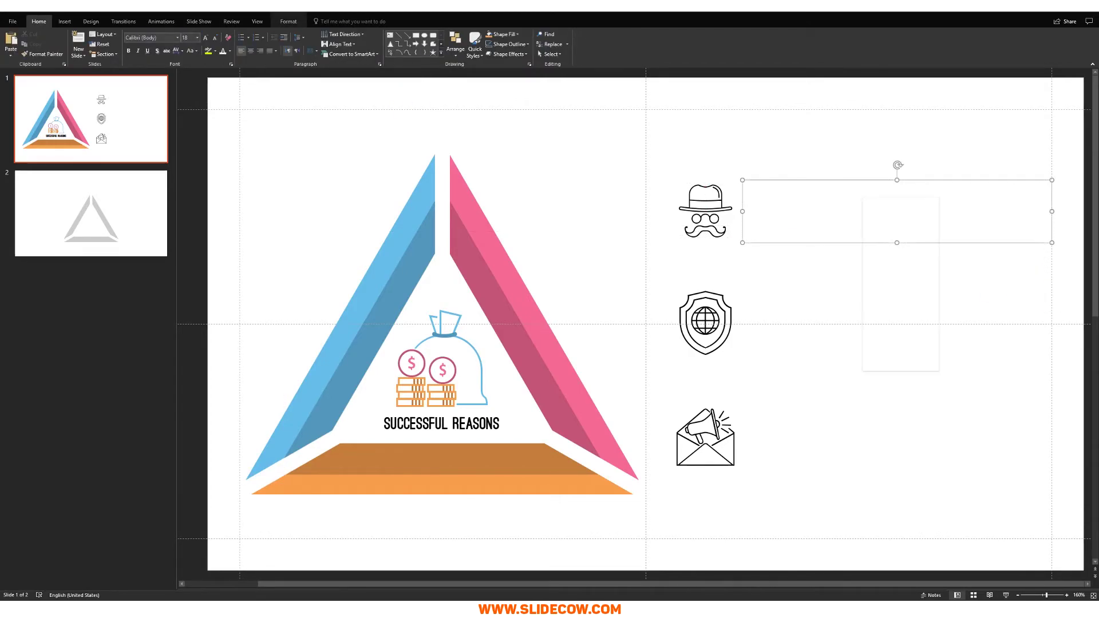
{"action": "left_click", "coordinate": [918, 235]}
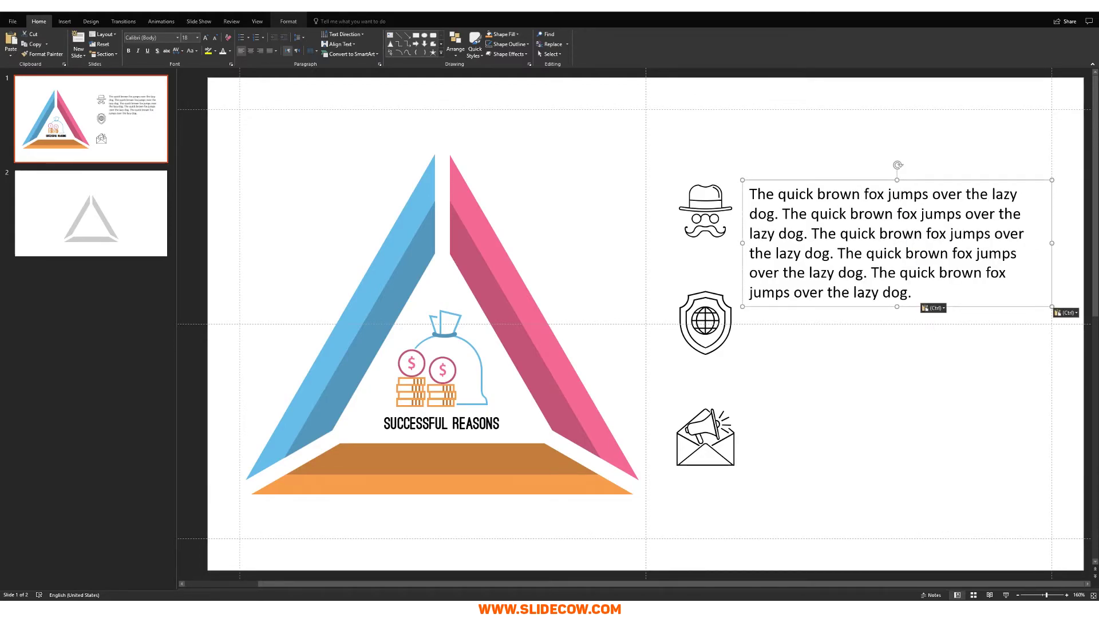
Step: Set the placeholder paragraph beside the hat icon to size 12 in Calibri Light (Headings)
{"action": "left_click", "coordinate": [186, 37]}
{"action": "type", "text": "12"}
{"action": "key", "text": "Return"}
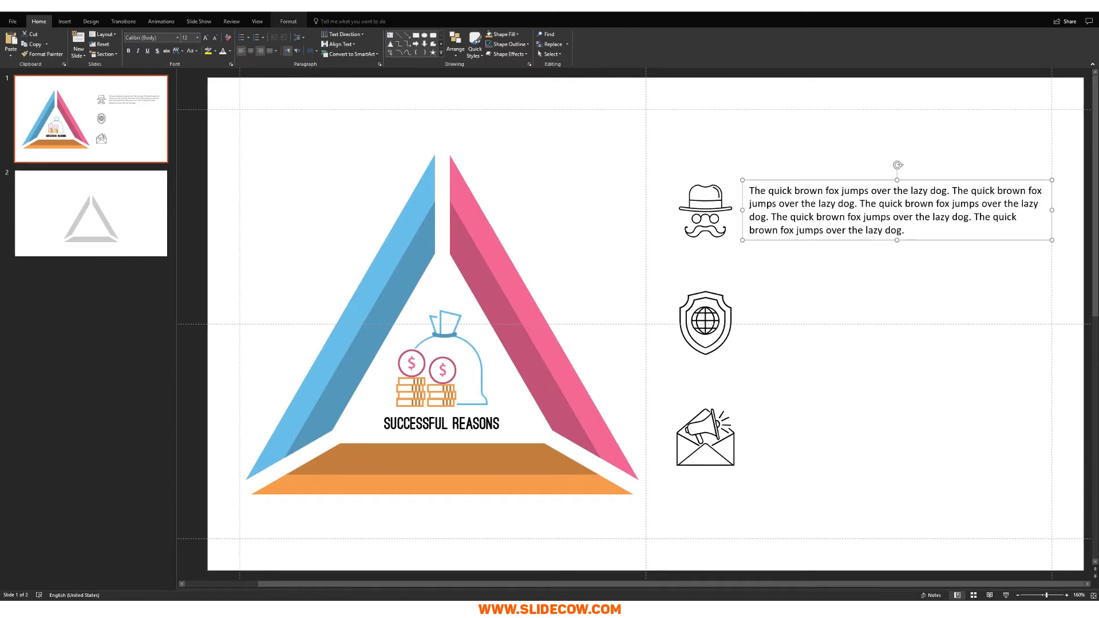
{"action": "left_click", "coordinate": [157, 37]}
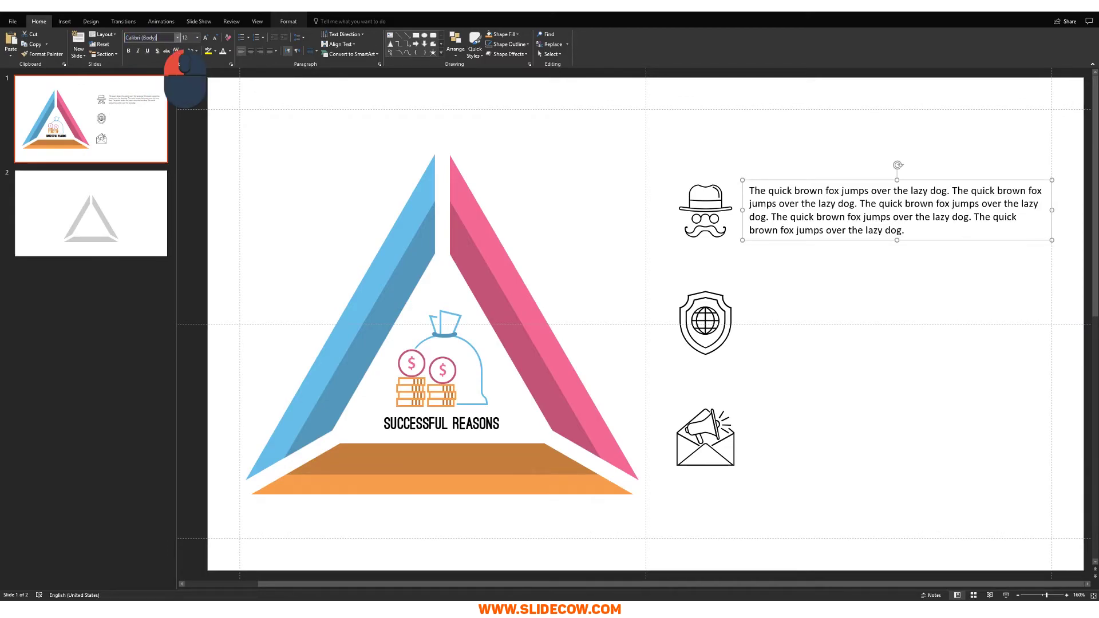
{"action": "type", "text": "Cal"}
{"action": "key", "text": "Return"}
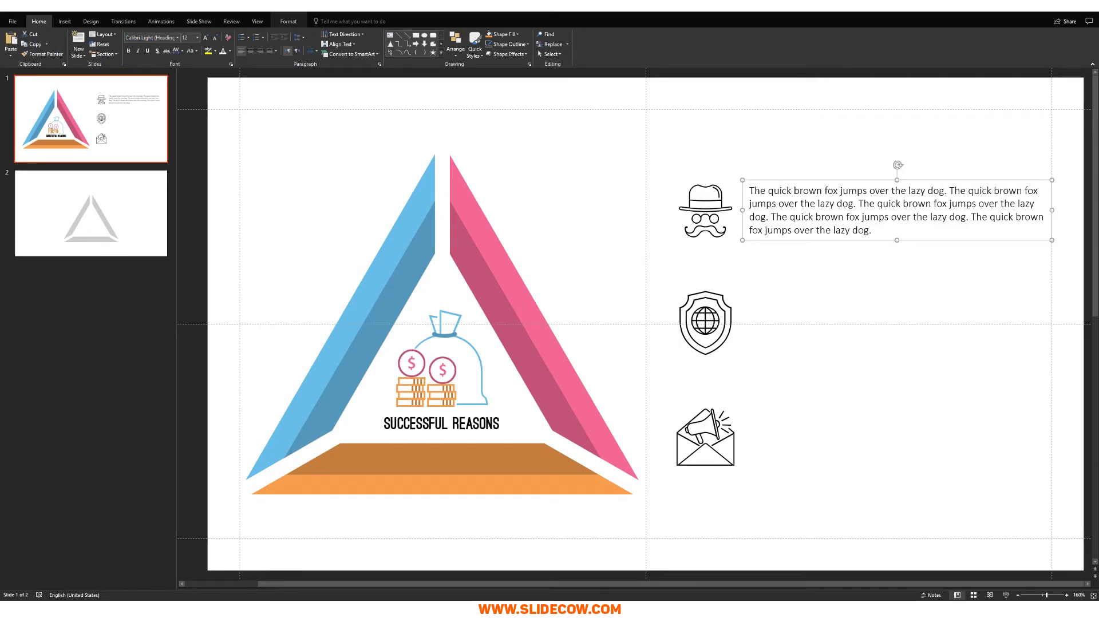
{"action": "key", "text": "Escape"}
Step: Place the text cursor at the start of the placeholder paragraph beside the hat icon
{"action": "left_click", "coordinate": [749, 191]}
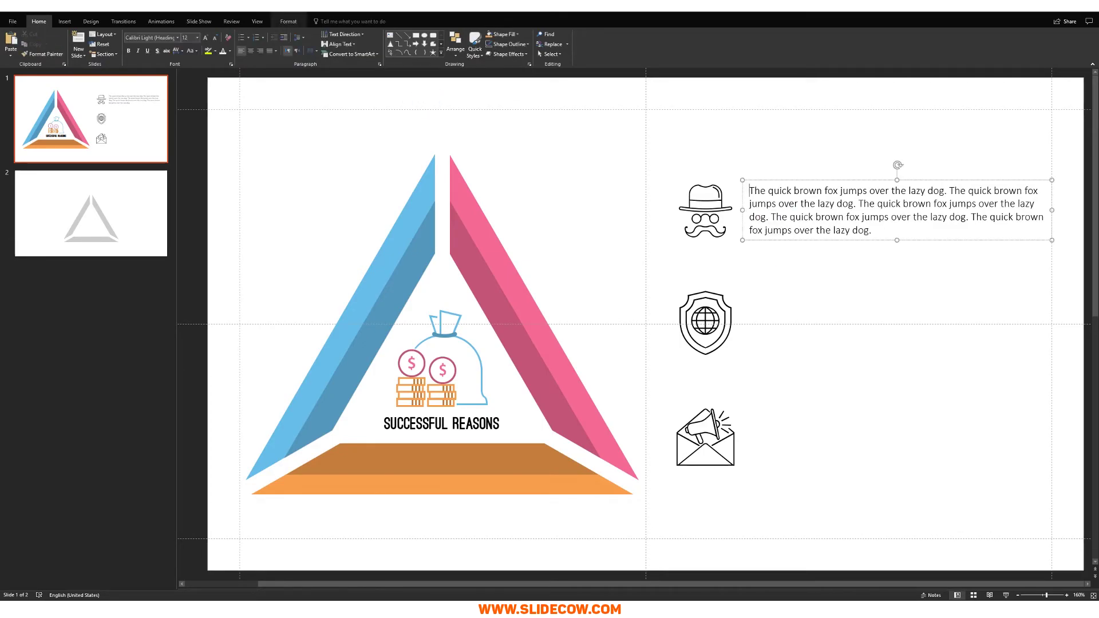